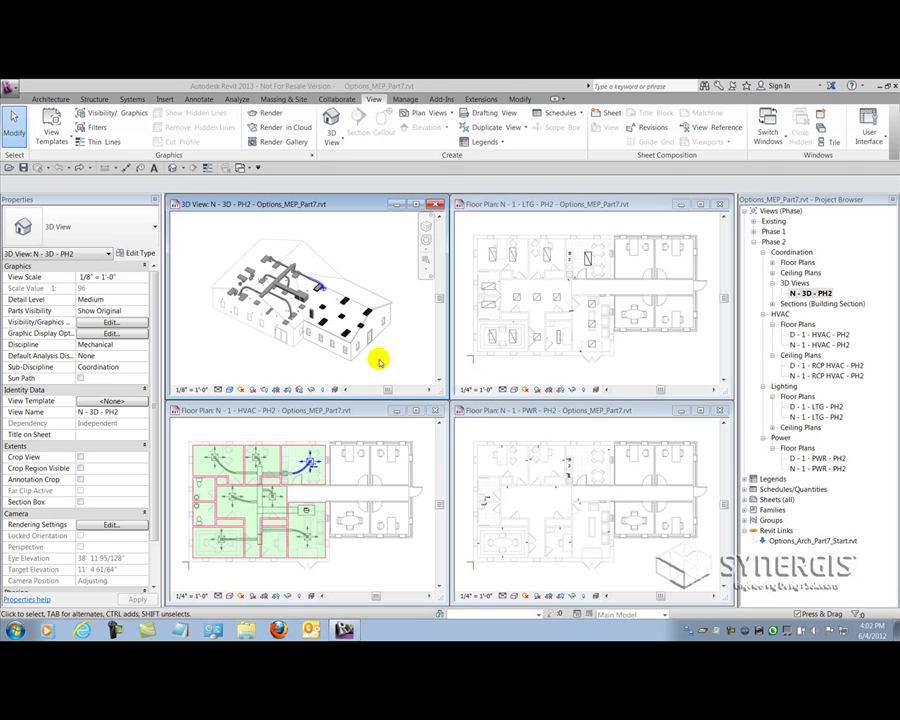
Inspect the linked architectural model's design option display settings, leaving them unchanged on Automatic
left_click(140, 322)
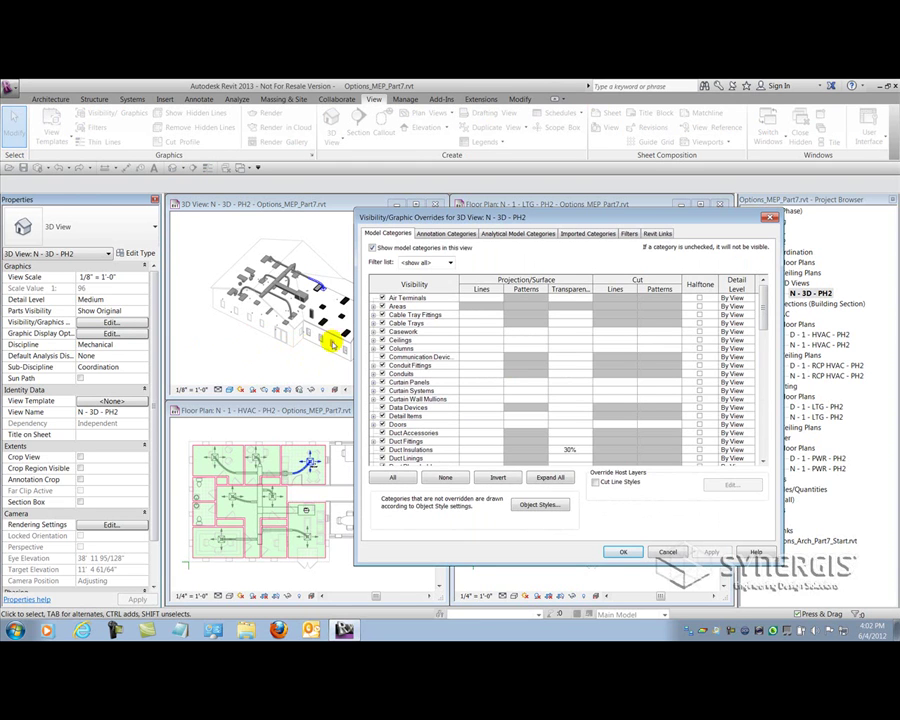
left_click(659, 234)
left_click_drag(611, 220, 473, 232)
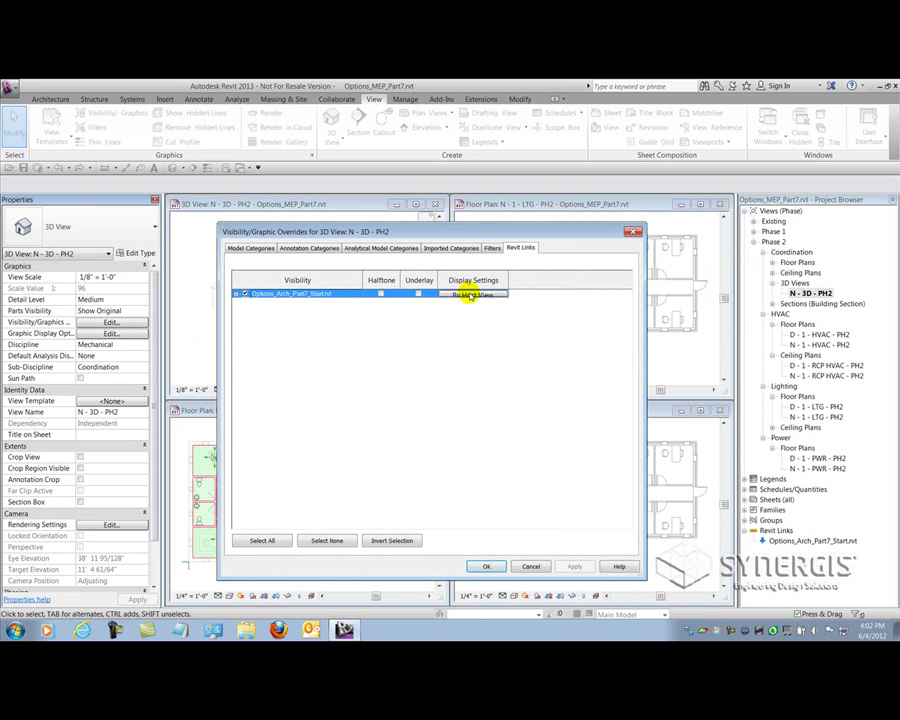
left_click(470, 293)
left_click_drag(476, 215, 454, 257)
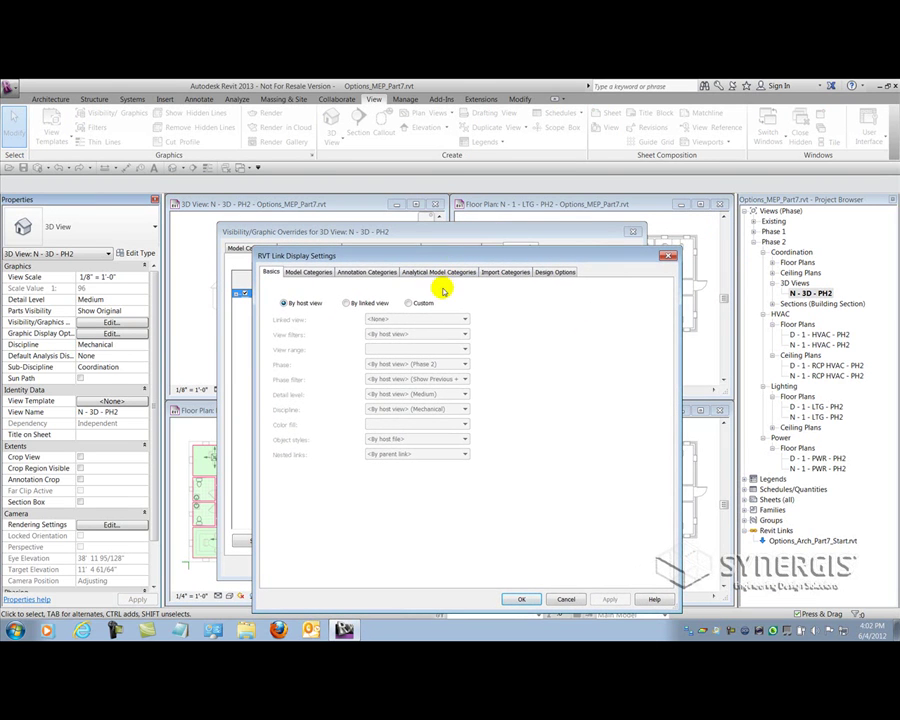
left_click(409, 302)
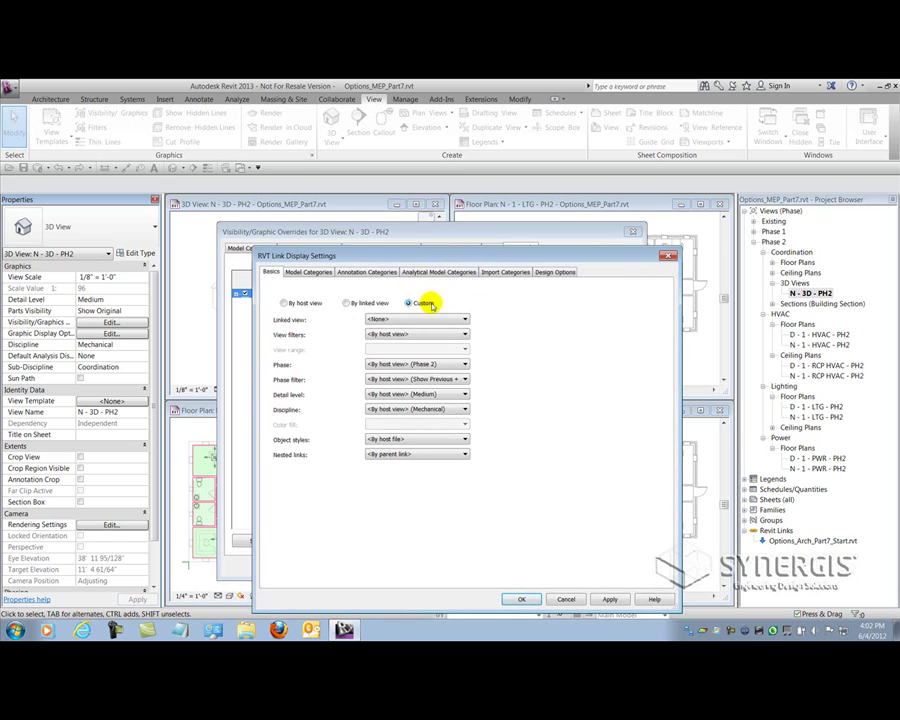
left_click(556, 273)
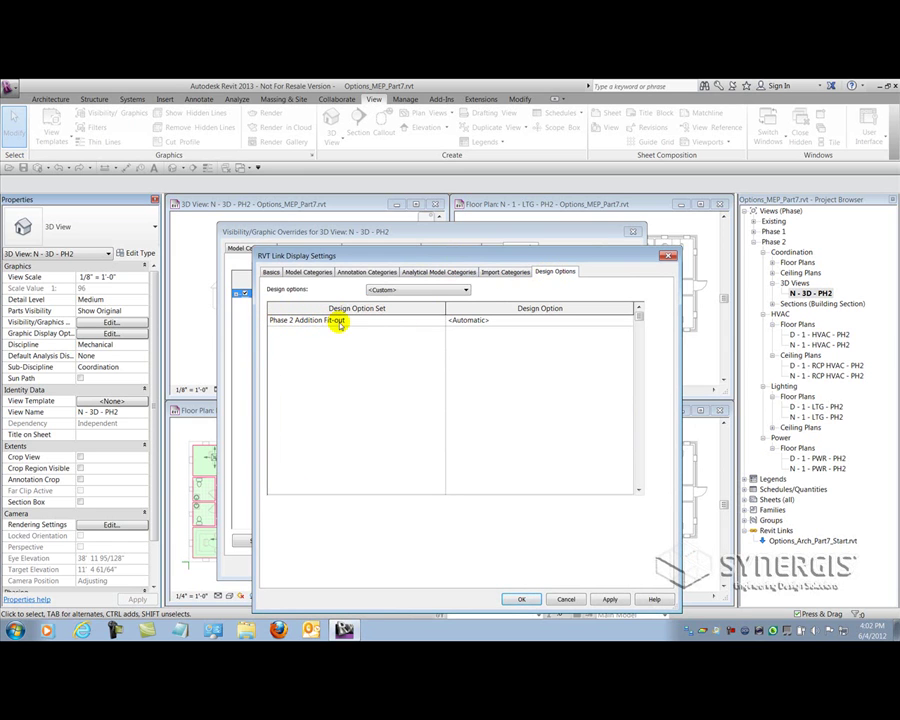
left_click(626, 320)
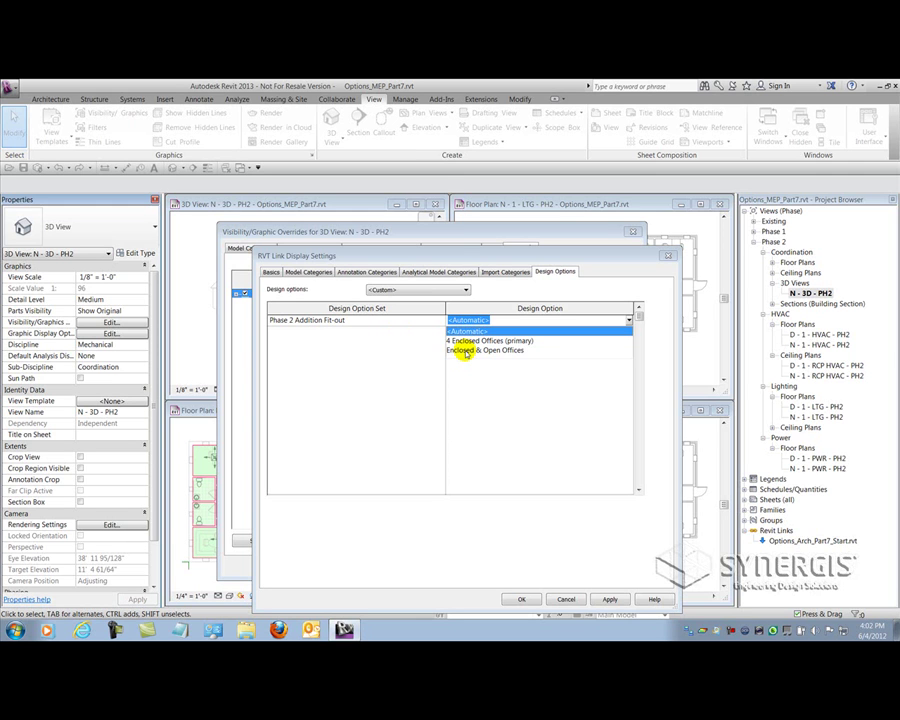
left_click(566, 599)
left_click(563, 598)
left_click(527, 566)
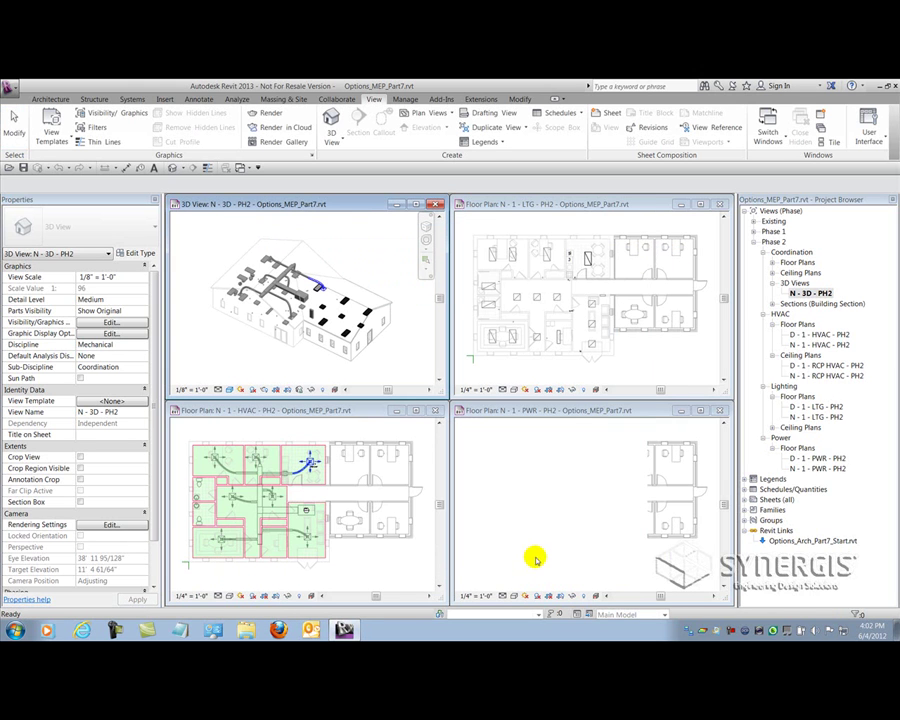
Create a new design option set and rename it 'Phase 2 Addition Fit-out'
left_click(402, 99)
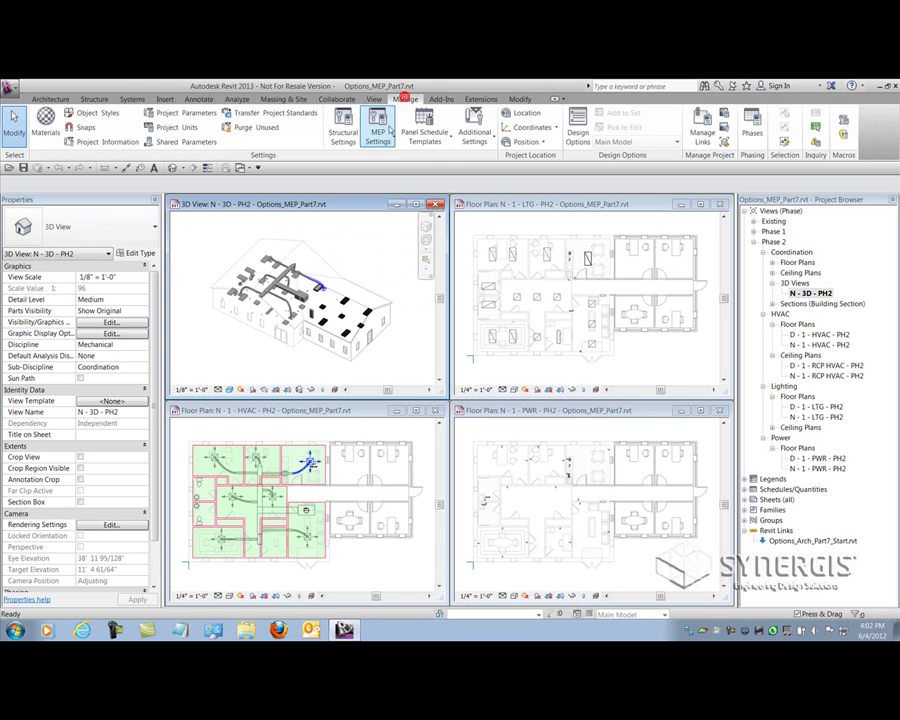
left_click(578, 135)
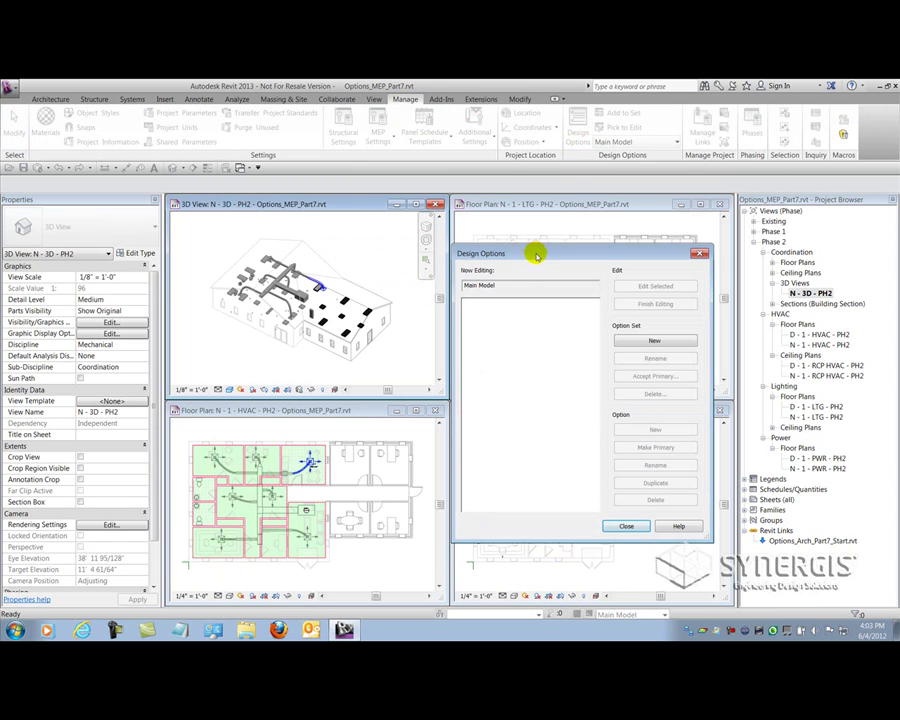
left_click(653, 341)
left_click(489, 302)
left_click(653, 358)
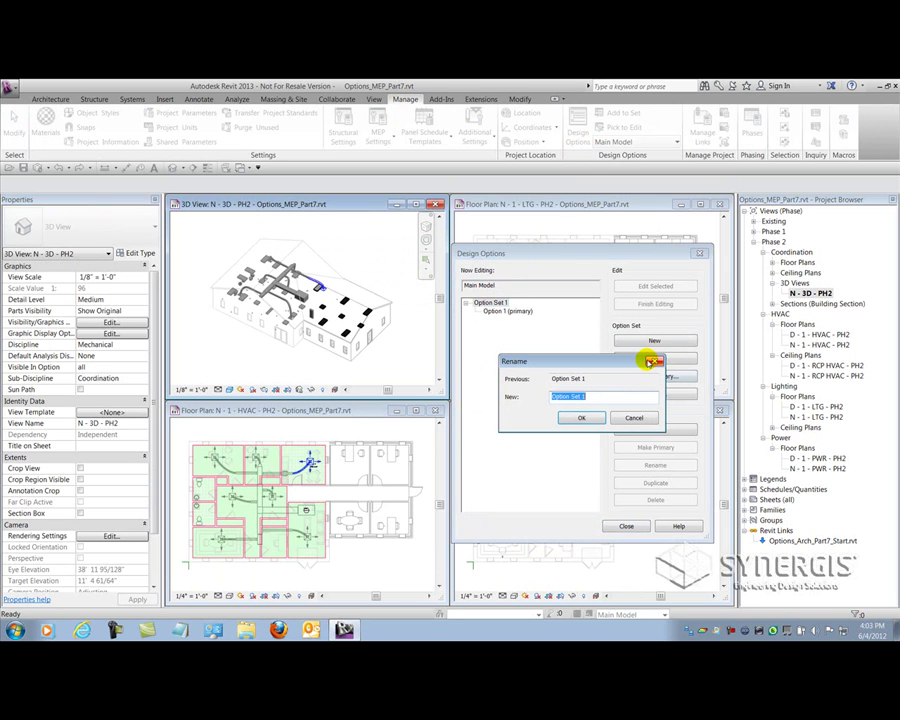
type("p")
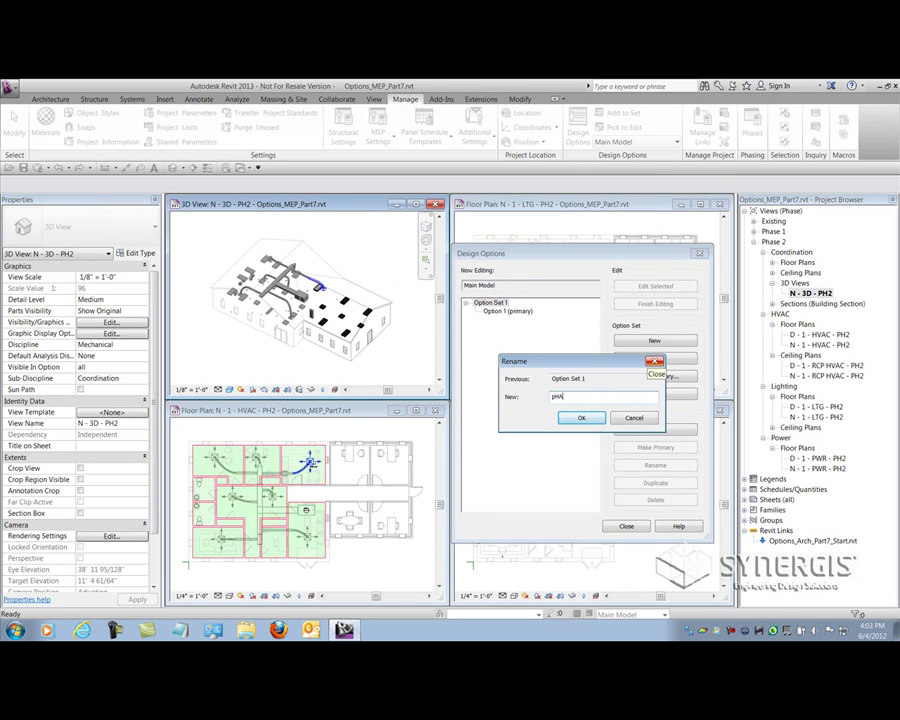
type("hase 2 Addition Fit-out")
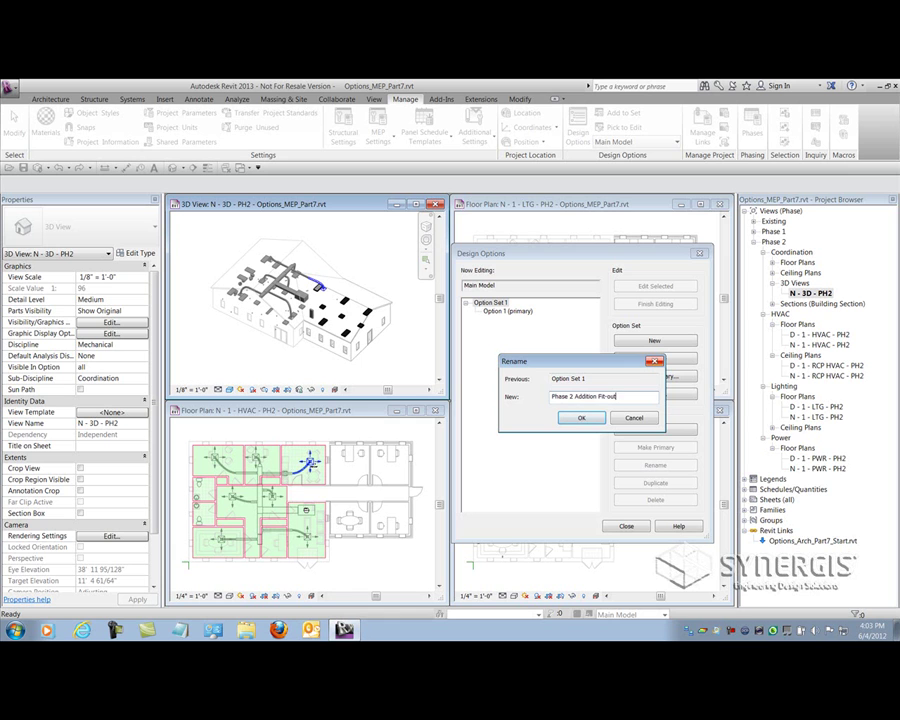
left_click(580, 417)
Rename the primary option '4 Enclosed Offices' and add a second option 'Enclosed & Open Offices'
left_click(510, 312)
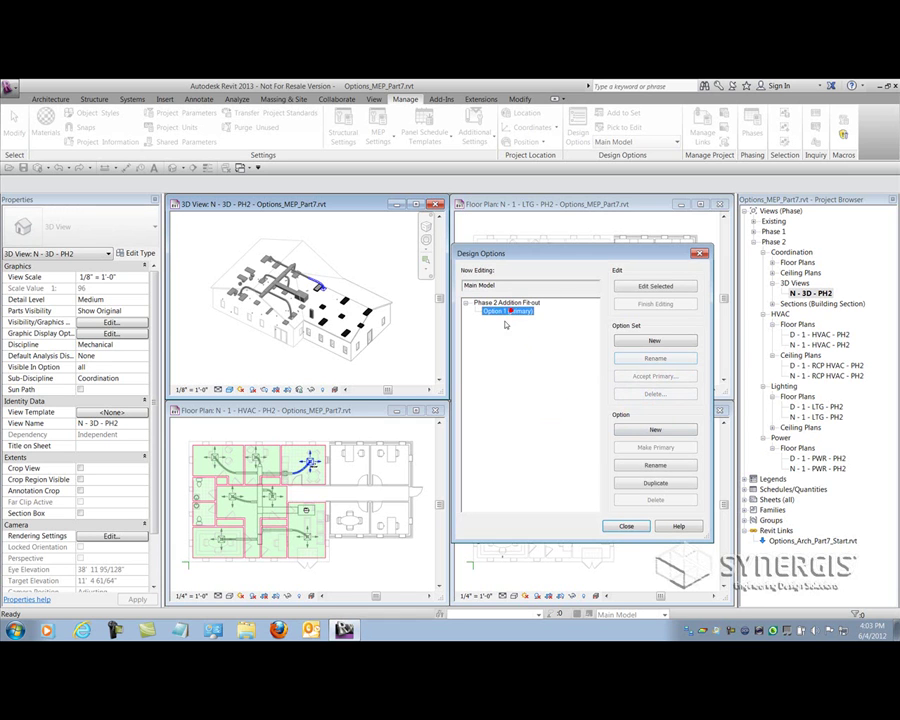
left_click(650, 465)
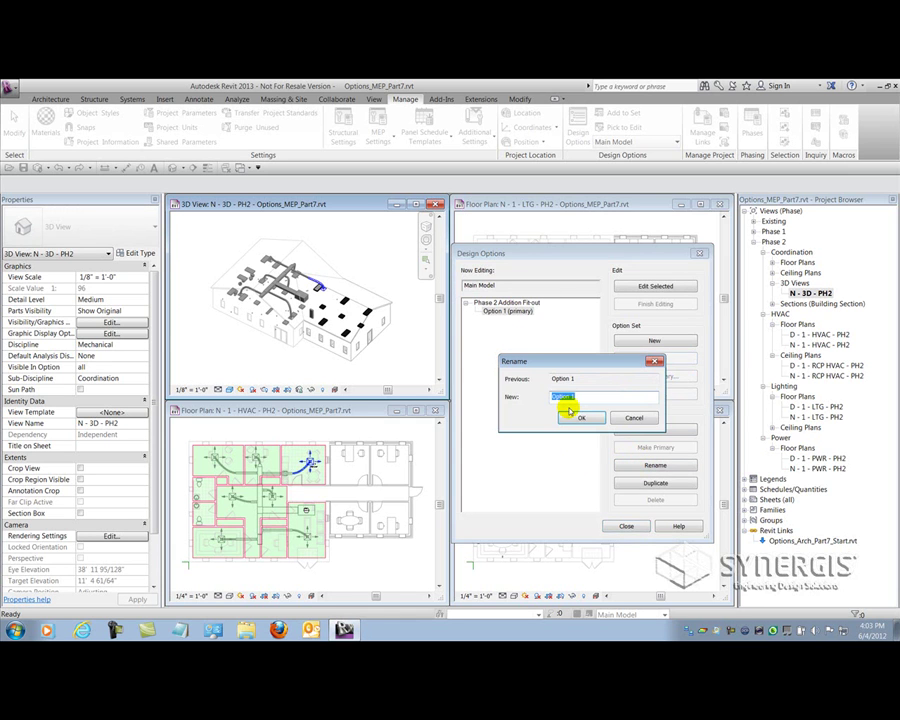
type("4 Enclosed Offices")
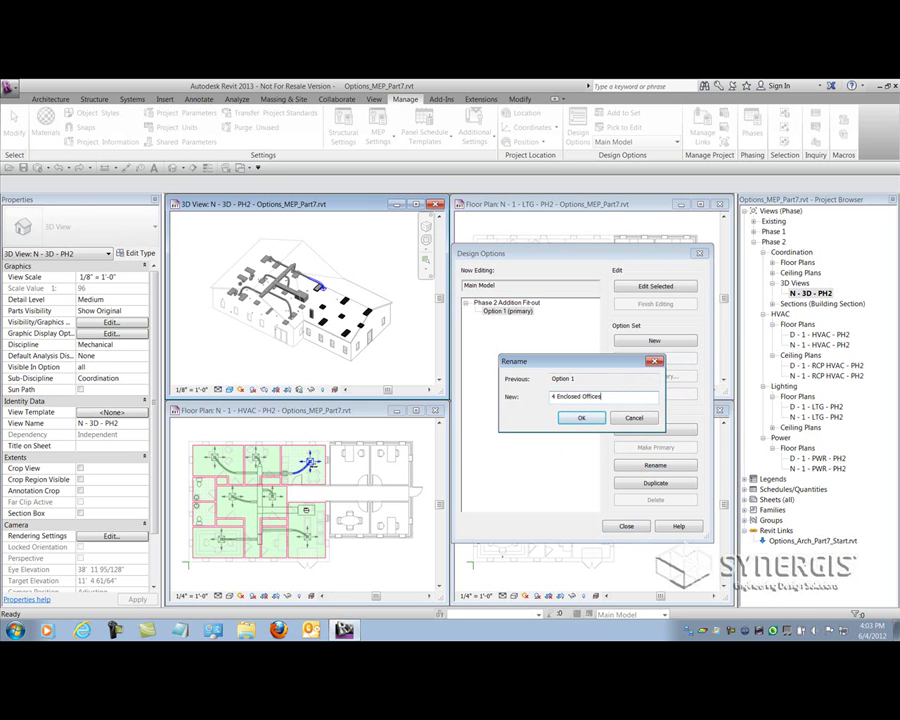
left_click(578, 416)
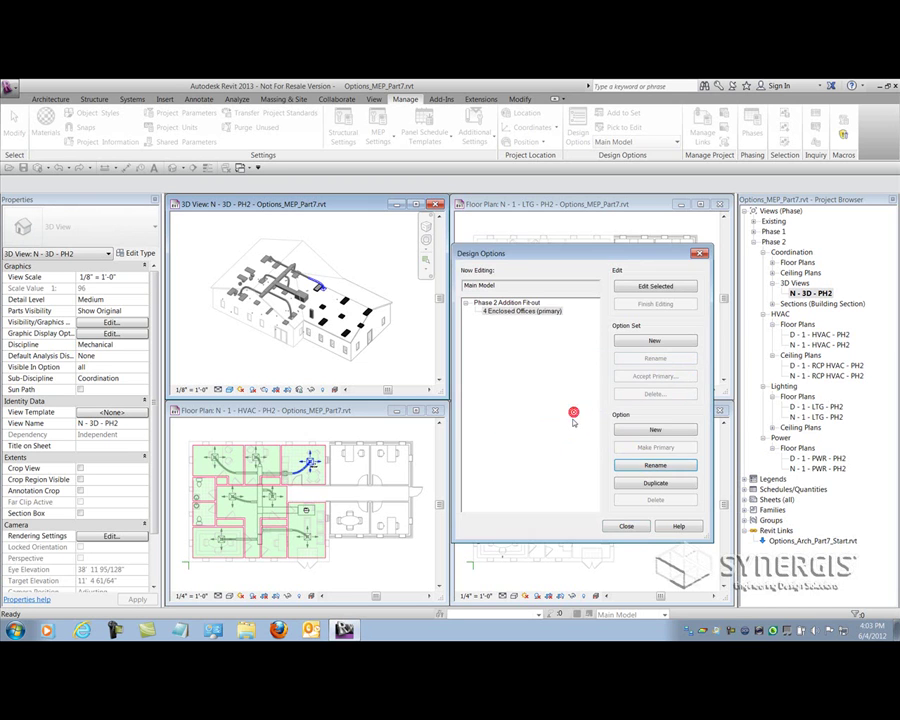
left_click(655, 429)
left_click(655, 465)
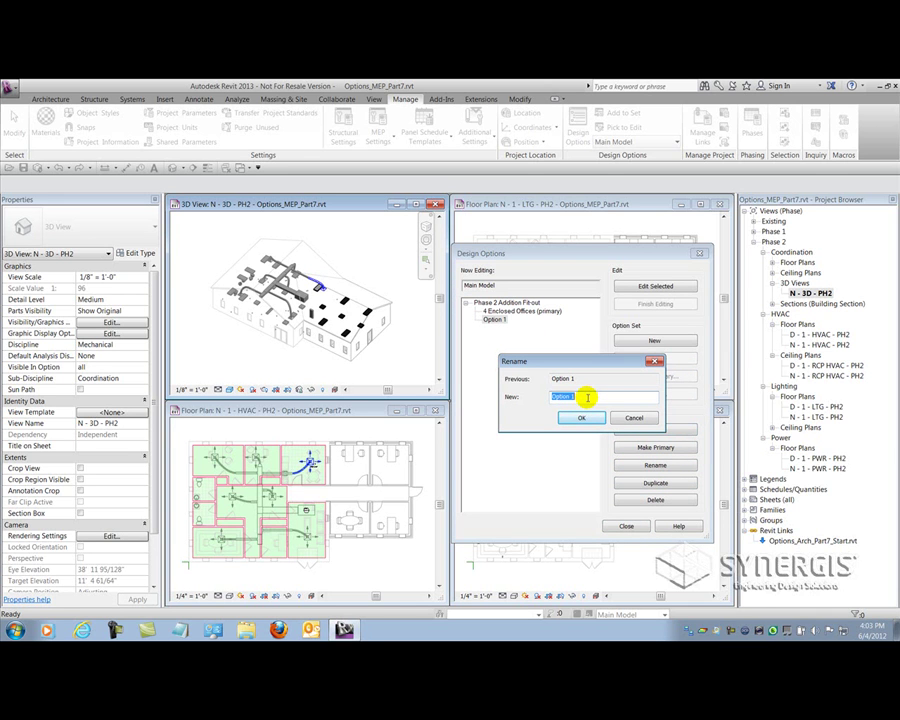
type("Enclosed & Open Offices")
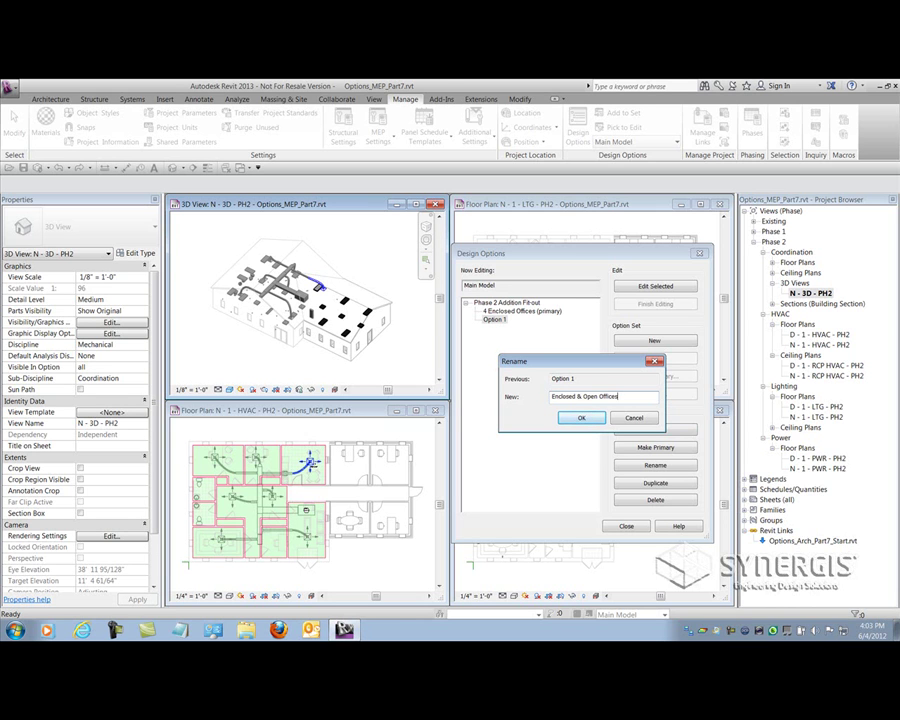
left_click(584, 419)
left_click(626, 526)
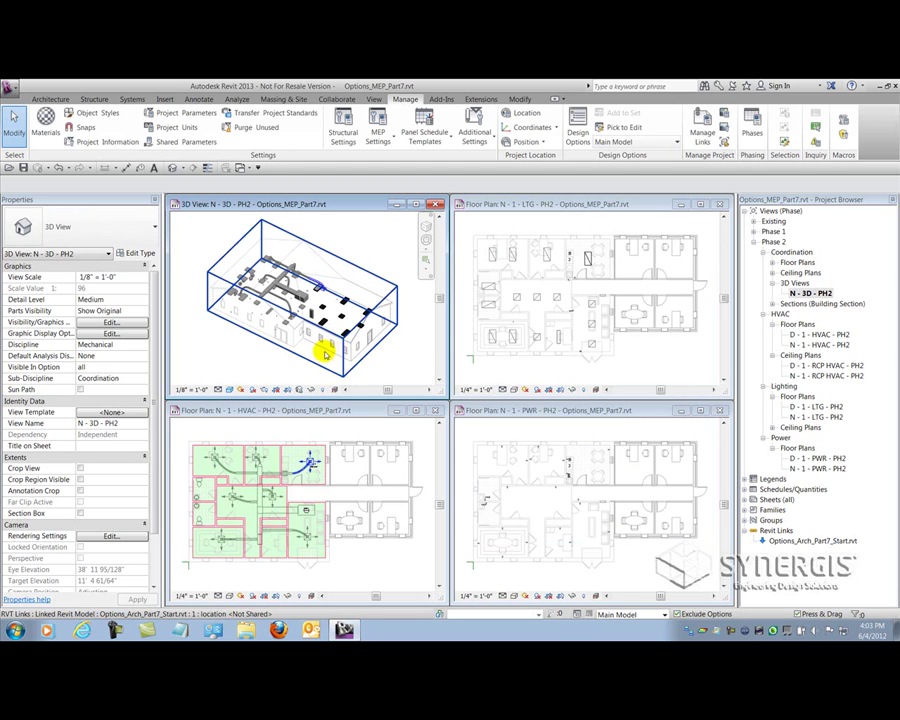
Set the 3D view's design option to 4 Enclosed Offices (primary)
left_click(112, 323)
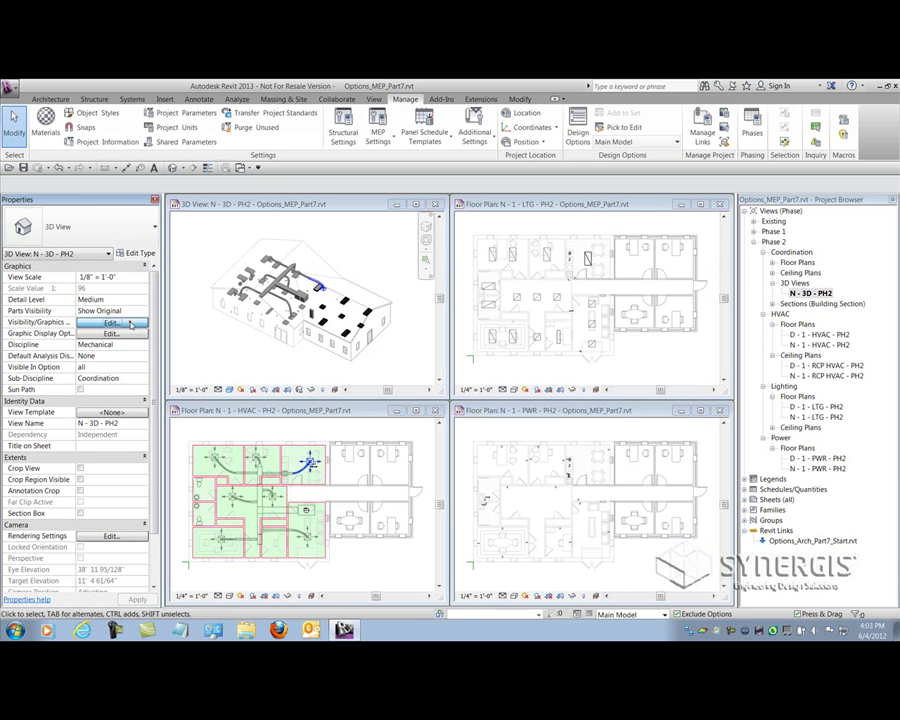
left_click(560, 249)
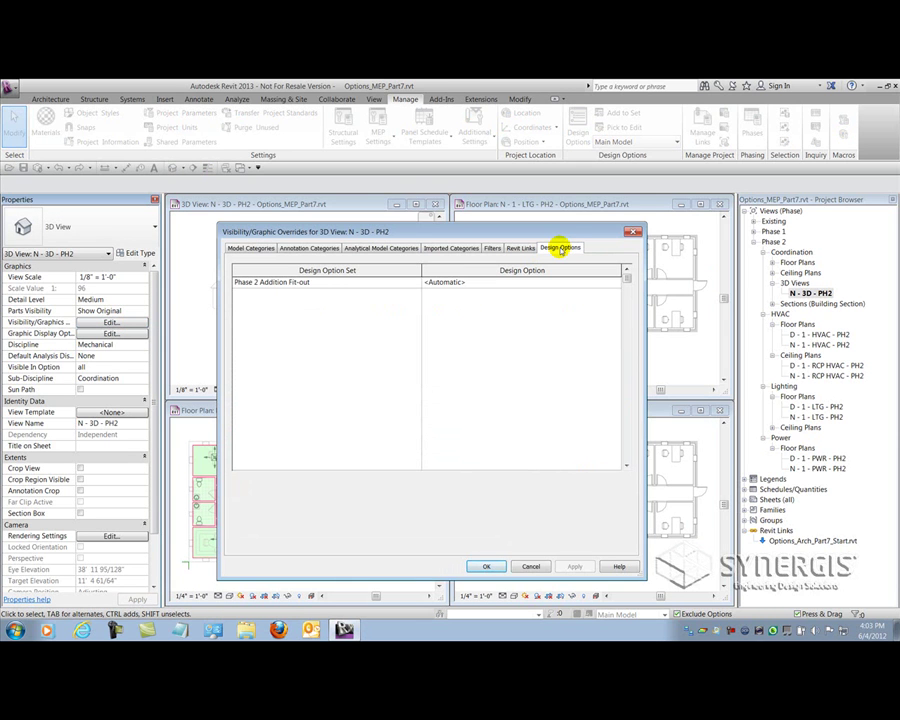
left_click(616, 282)
left_click(616, 283)
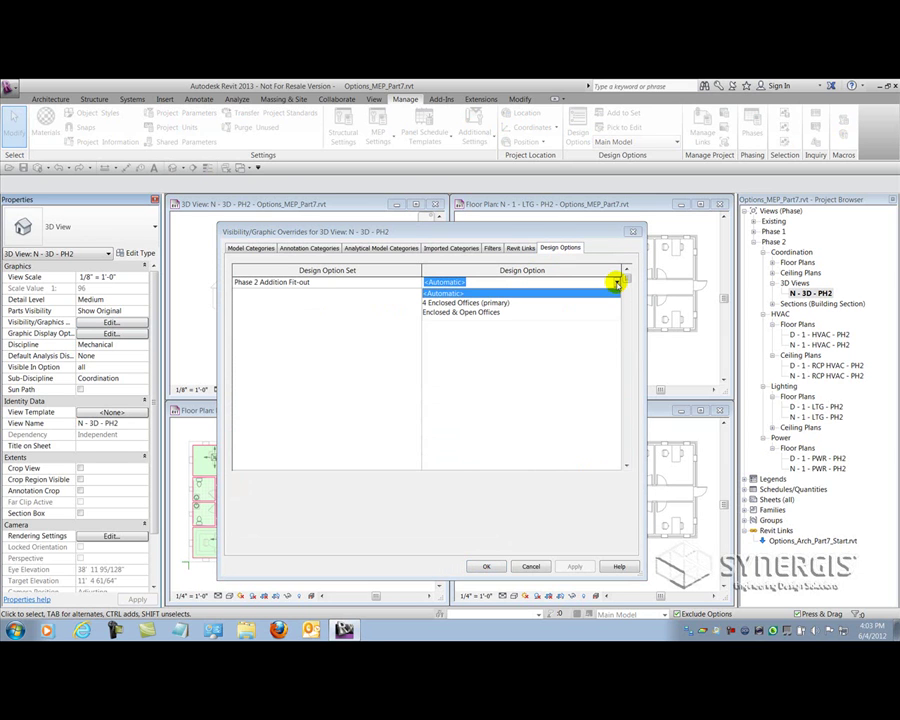
left_click(483, 303)
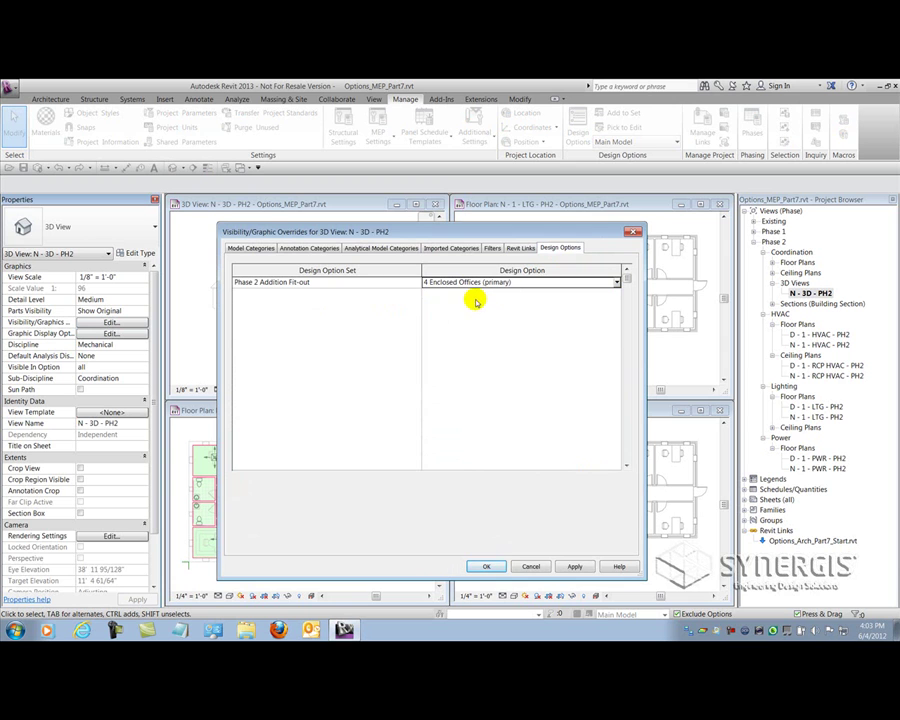
Set the linked model to custom display showing design option 4 Enclosed Offices (primary)
left_click(521, 249)
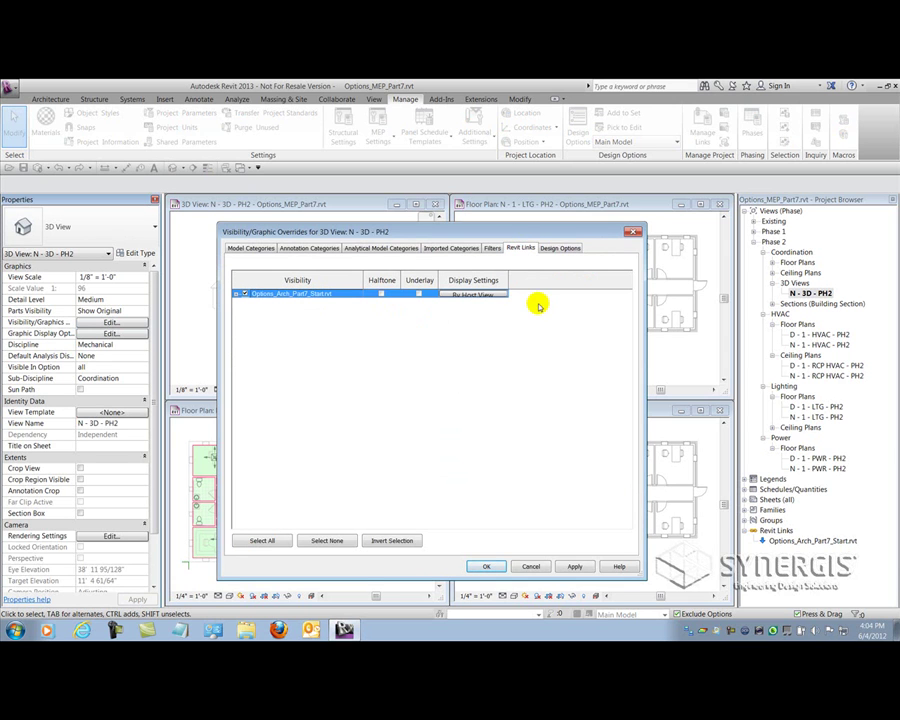
left_click(470, 294)
mouse_move(430, 262)
left_mouse_down()
mouse_move(462, 296)
mouse_move(439, 255)
left_mouse_up()
left_click(421, 302)
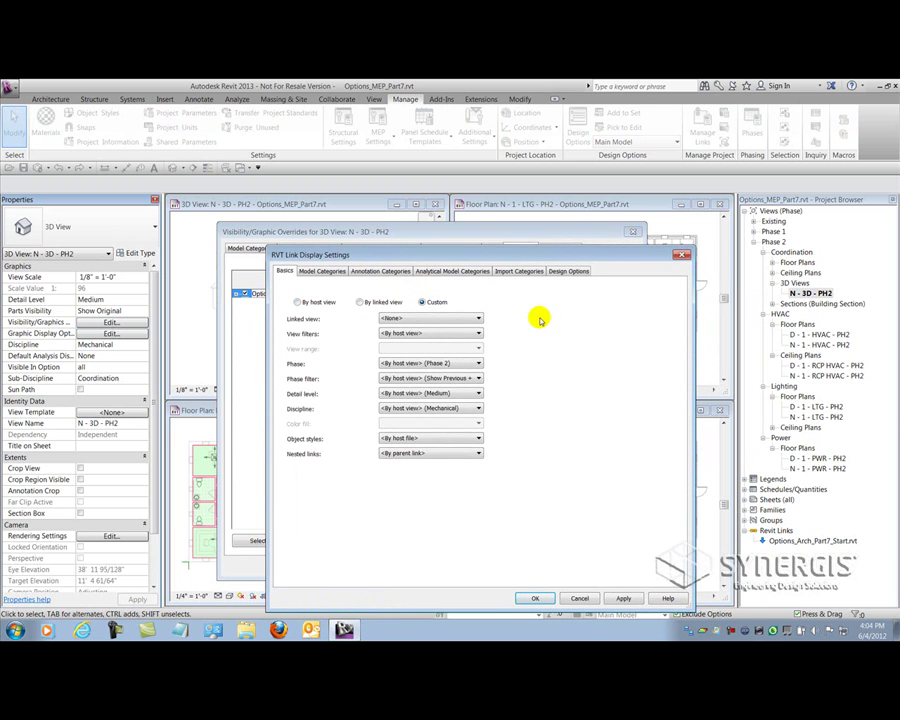
left_click(569, 271)
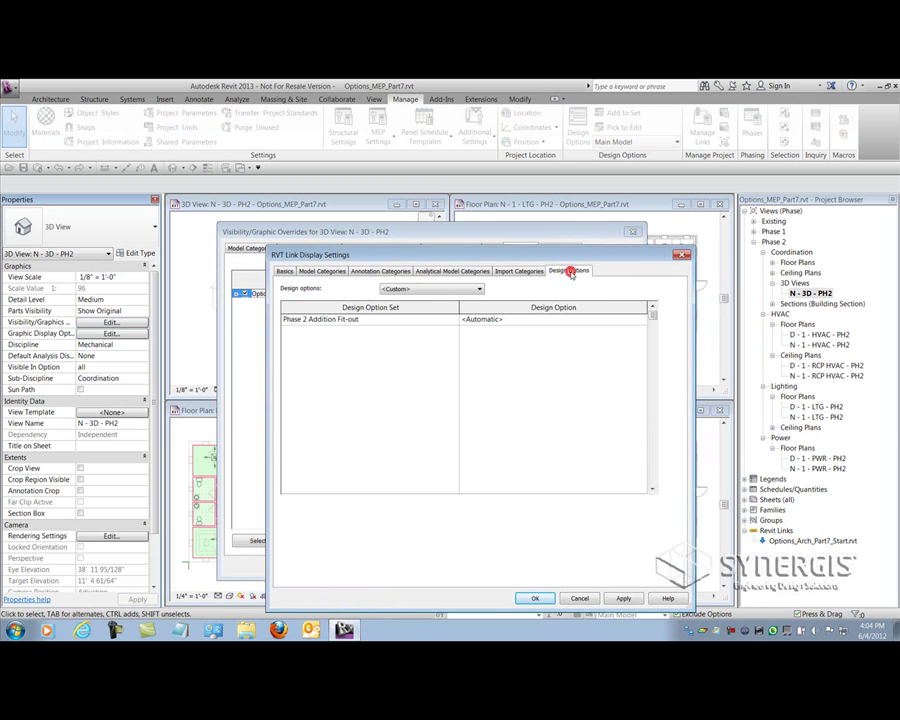
left_click(643, 319)
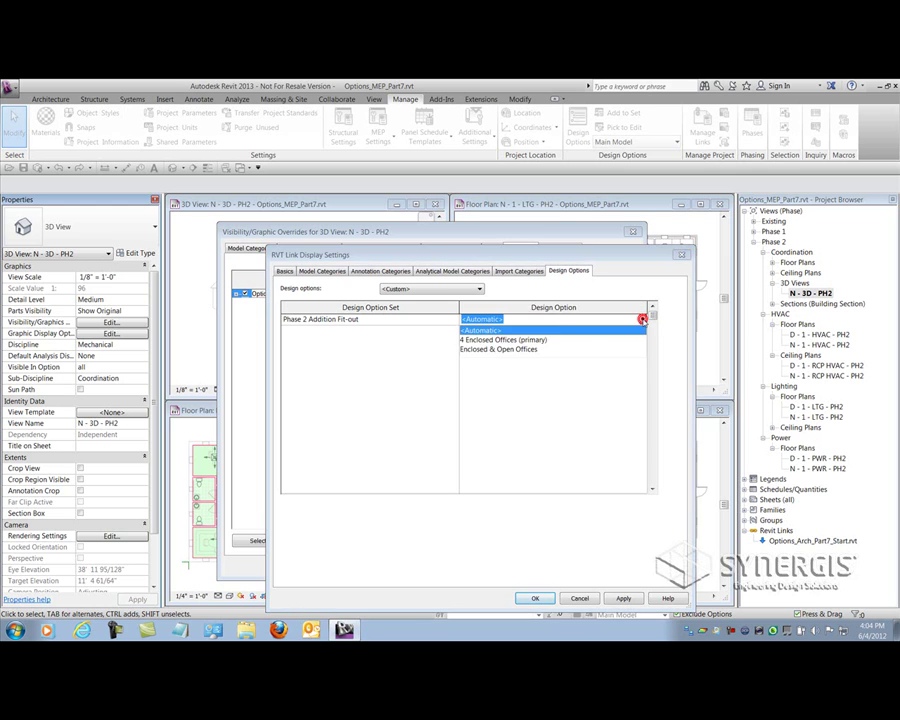
left_click(490, 341)
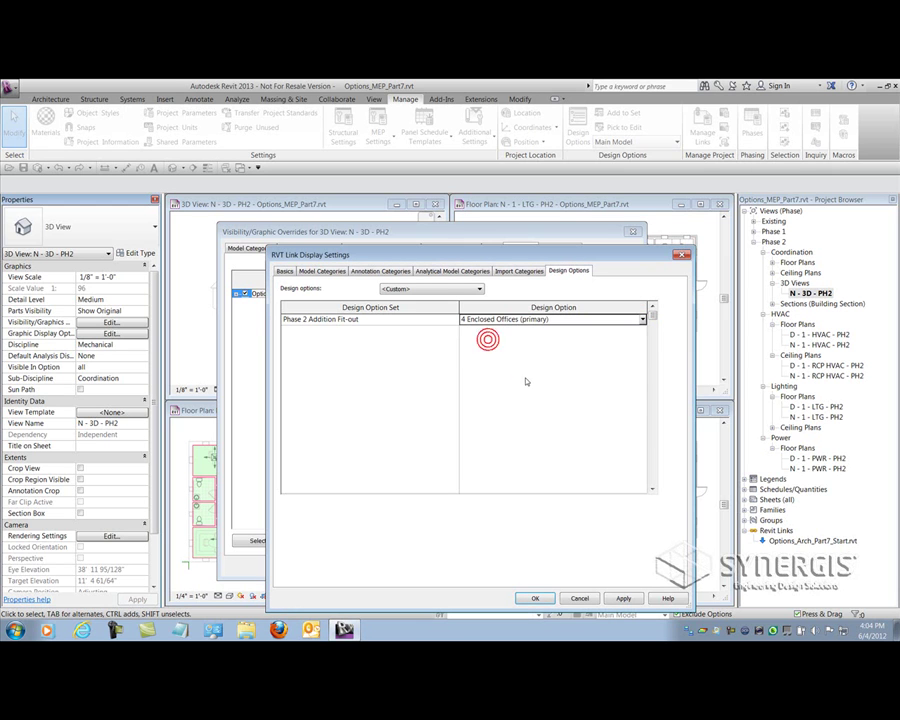
left_click(537, 597)
left_click(490, 564)
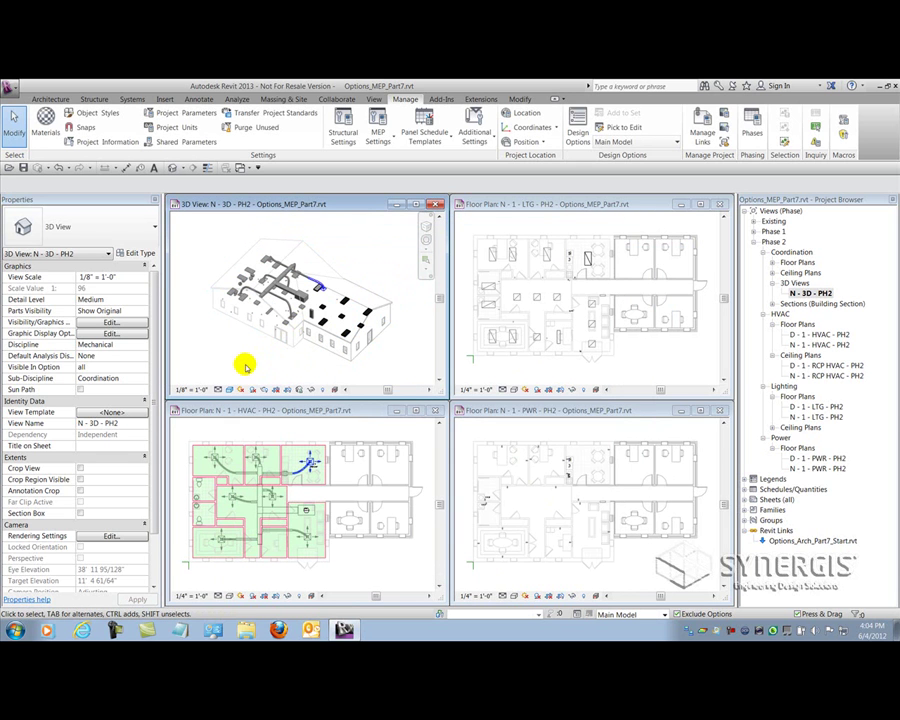
Append ' - OP1' to the 3D view name in Properties, making it N - 3D - PH2 - OP1
left_click(134, 423)
left_click(134, 423)
type("- OP1")
key("Return")
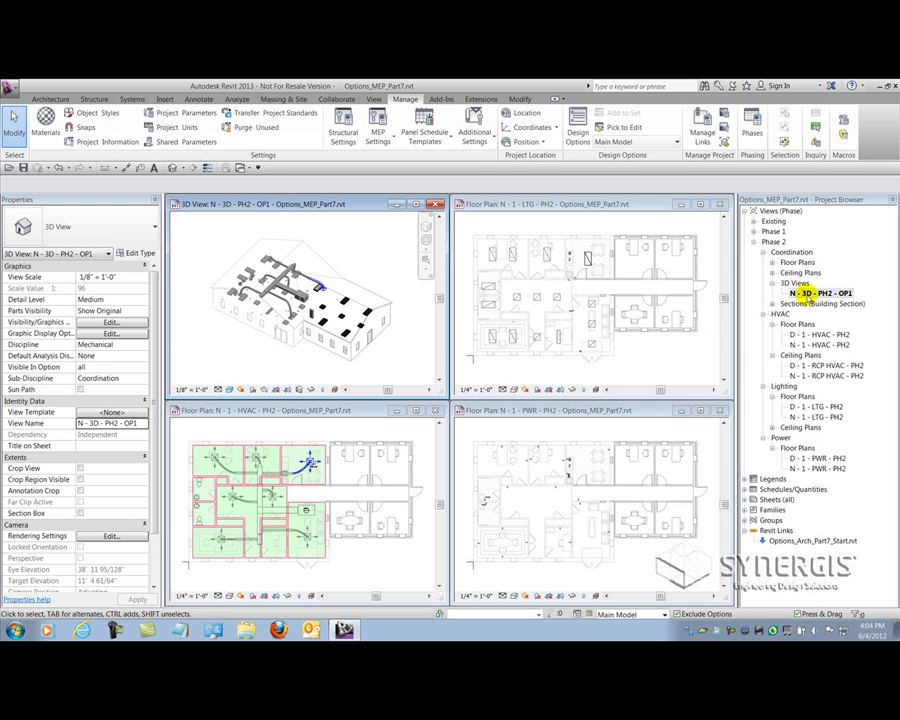
Create a view template named DO - 4 Enclosed Offices from the N - 3D - PH2 - OP1 view
right_click(807, 292)
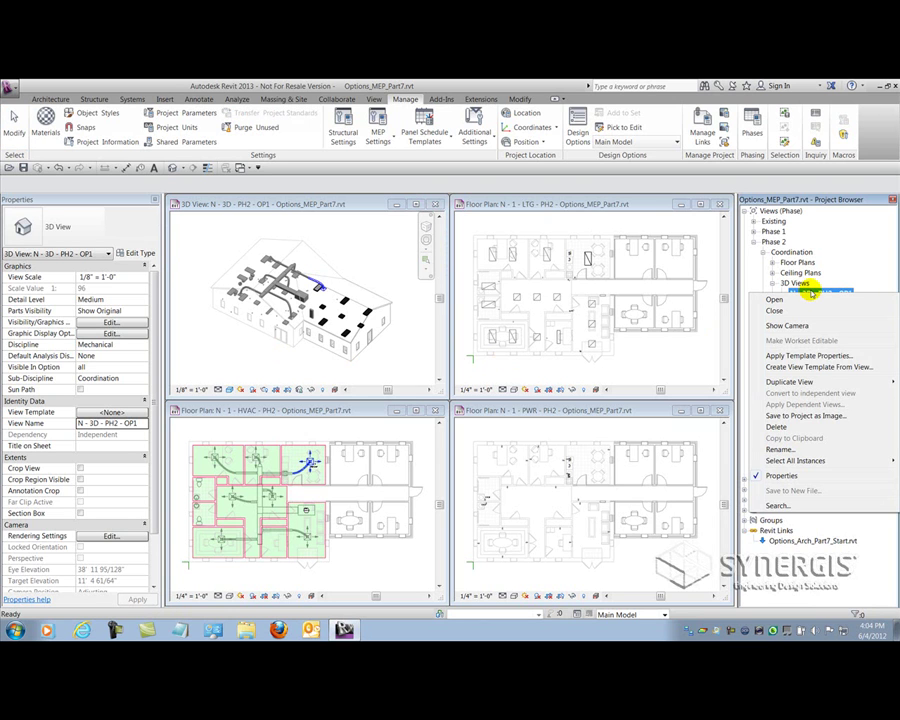
left_click(795, 367)
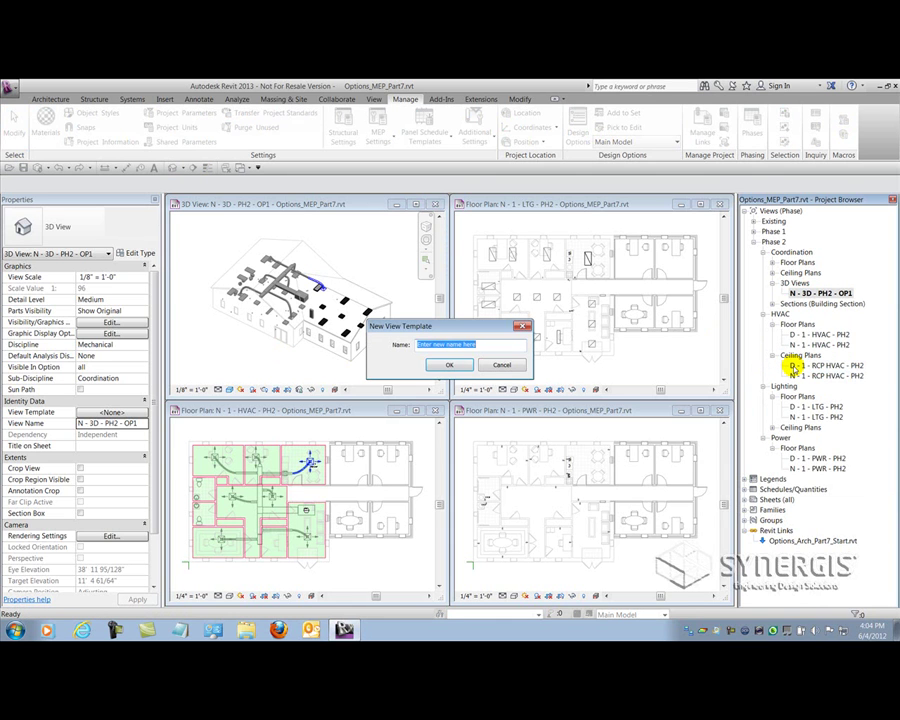
type("D - 4 Enclosed Offices")
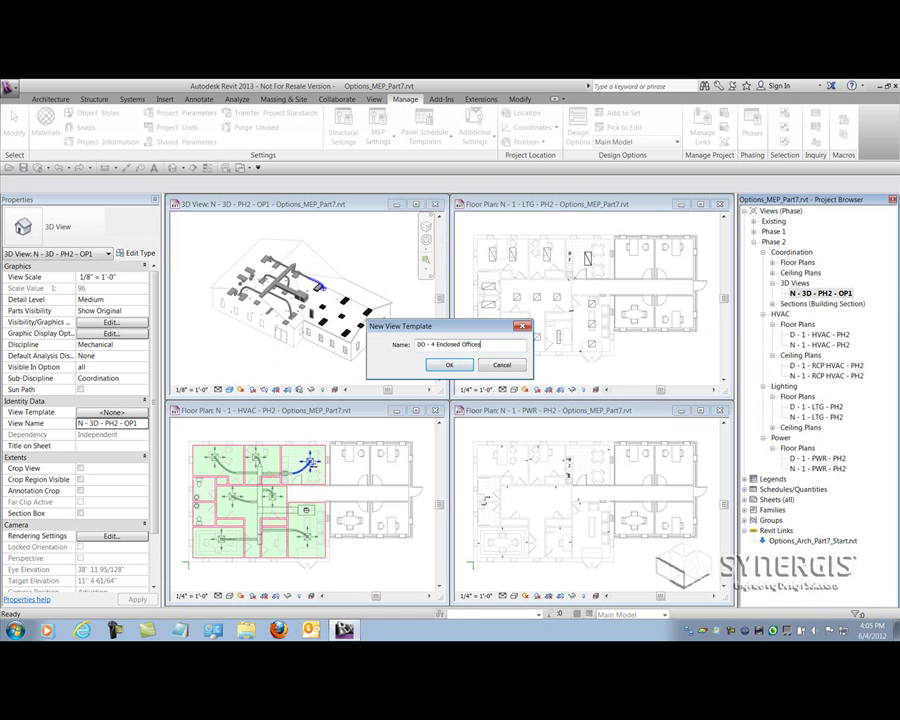
key("Return")
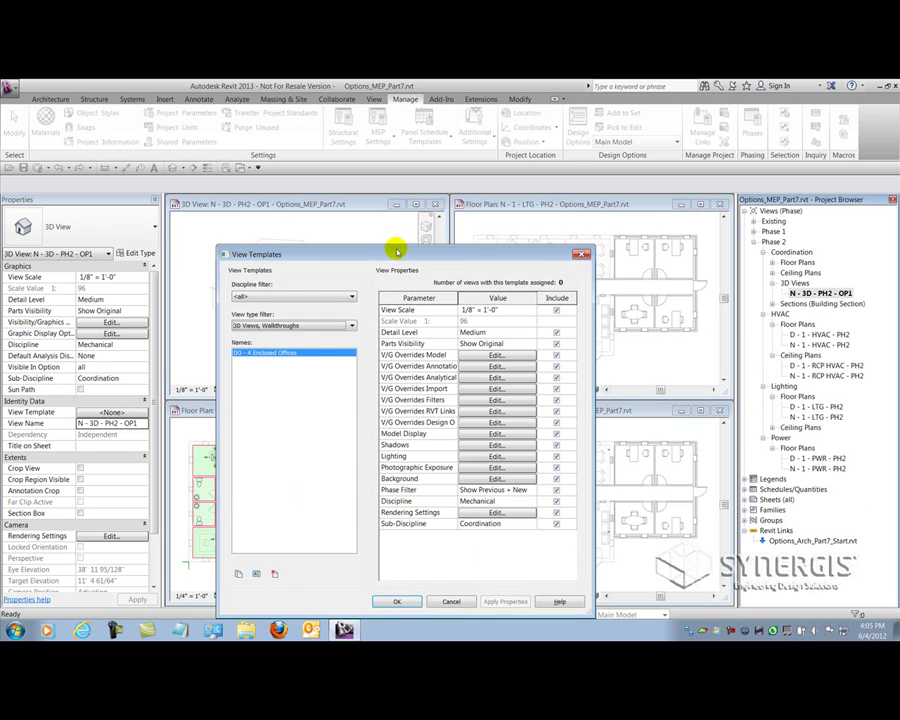
Uncheck every template Include setting except RVT Links and Design Options, then save the template
left_click_drag(396, 249, 450, 183)
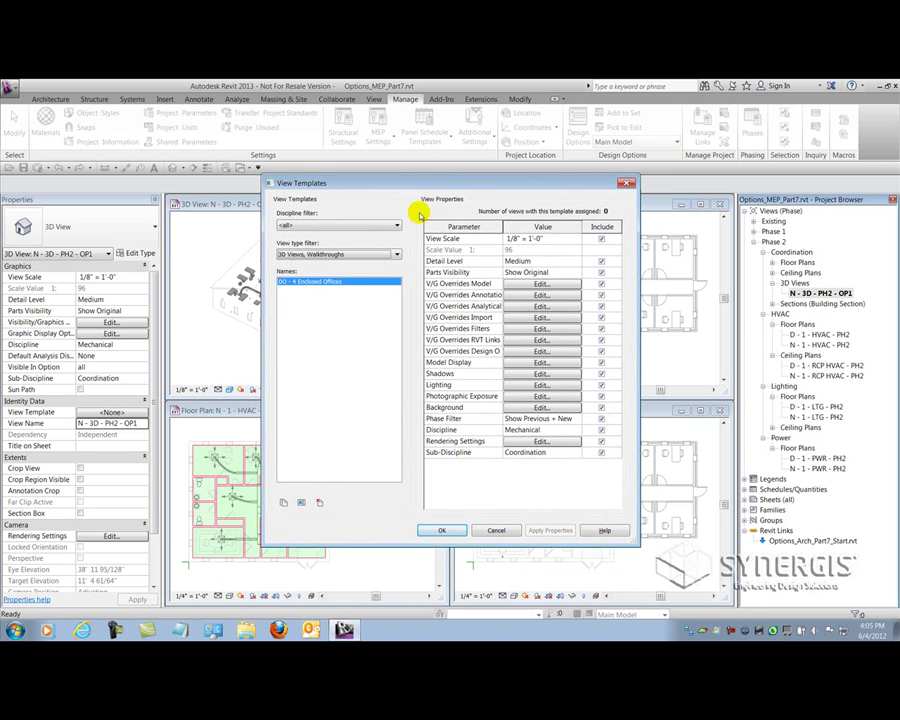
left_click(601, 238)
left_click(601, 260)
left_click(601, 272)
left_click(601, 283)
left_click(601, 295)
left_click(601, 306)
left_click(601, 317)
left_click(601, 328)
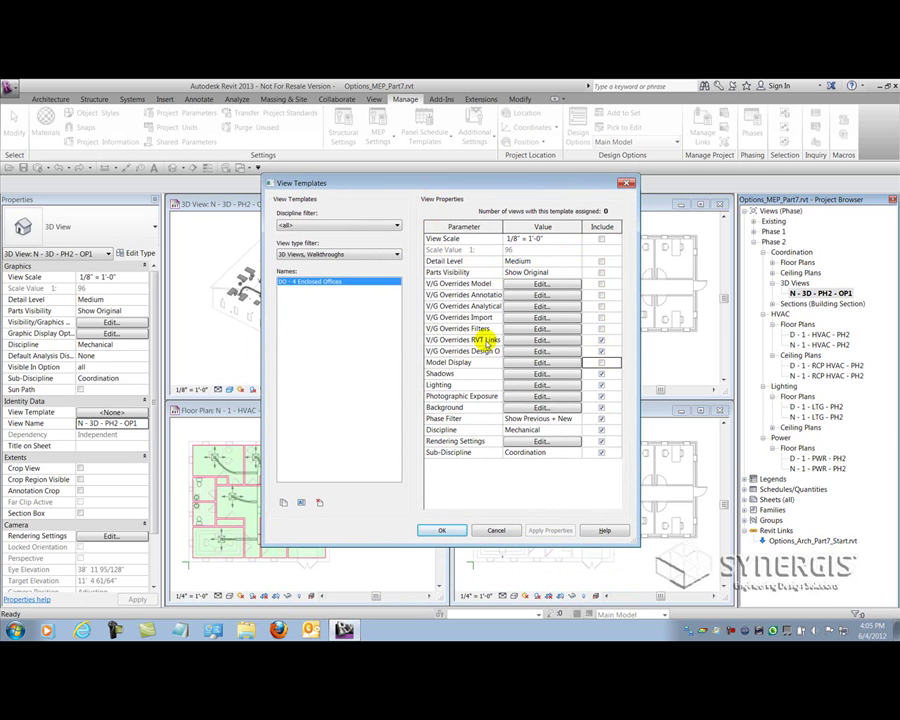
left_click(600, 373)
left_click(601, 385)
left_click(601, 396)
left_click(601, 407)
left_click(601, 418)
left_click(601, 430)
left_click(601, 441)
left_click(601, 452)
left_click(440, 530)
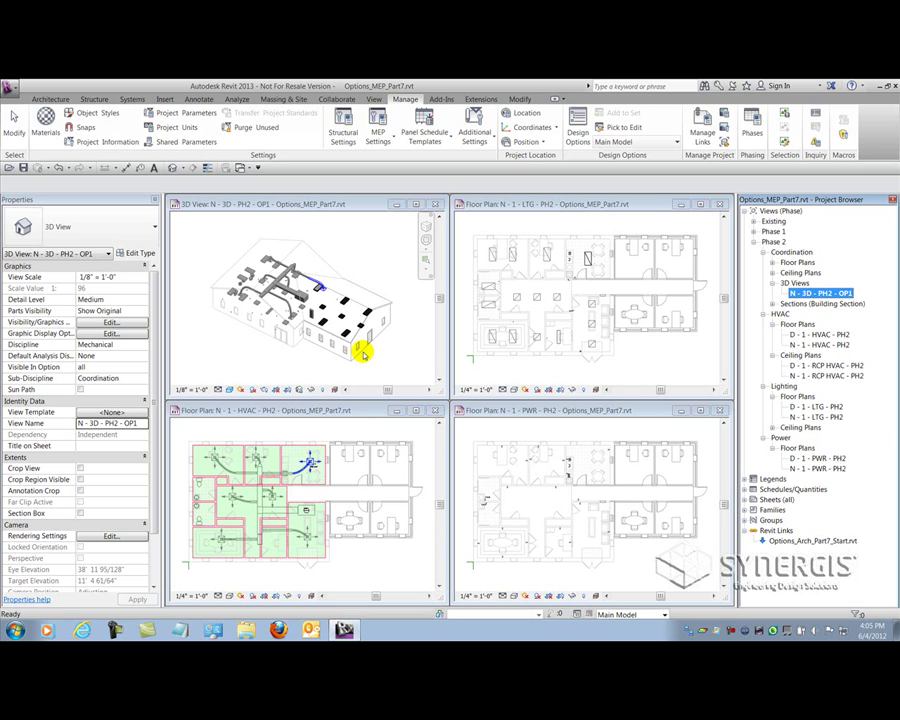
Apply the DO - 4 Enclosed Offices template to the N - 1 - HVAC - PH2 plan
left_click(361, 430)
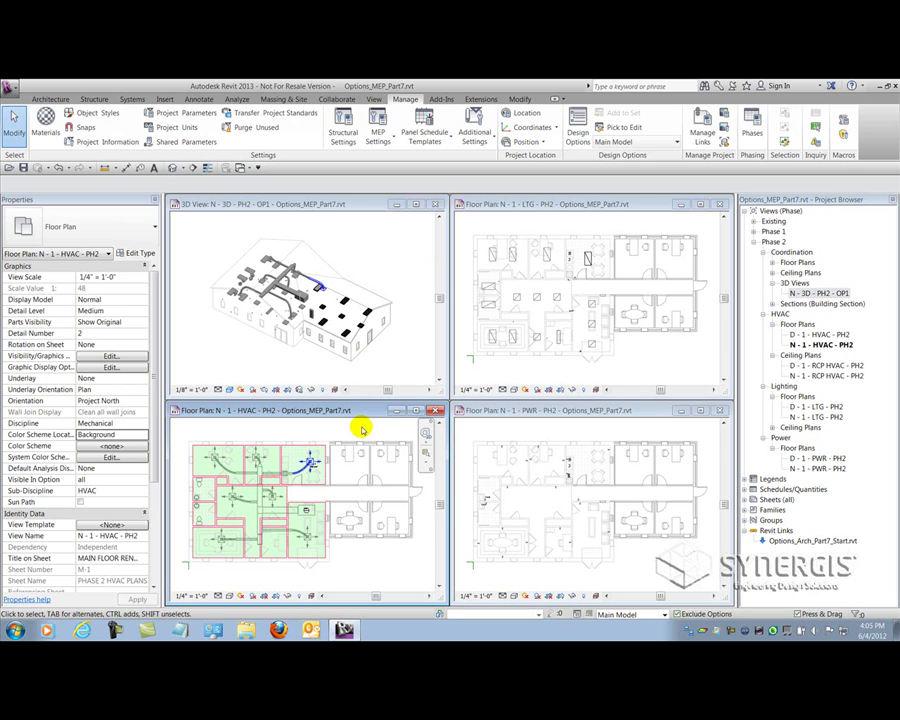
right_click(818, 345)
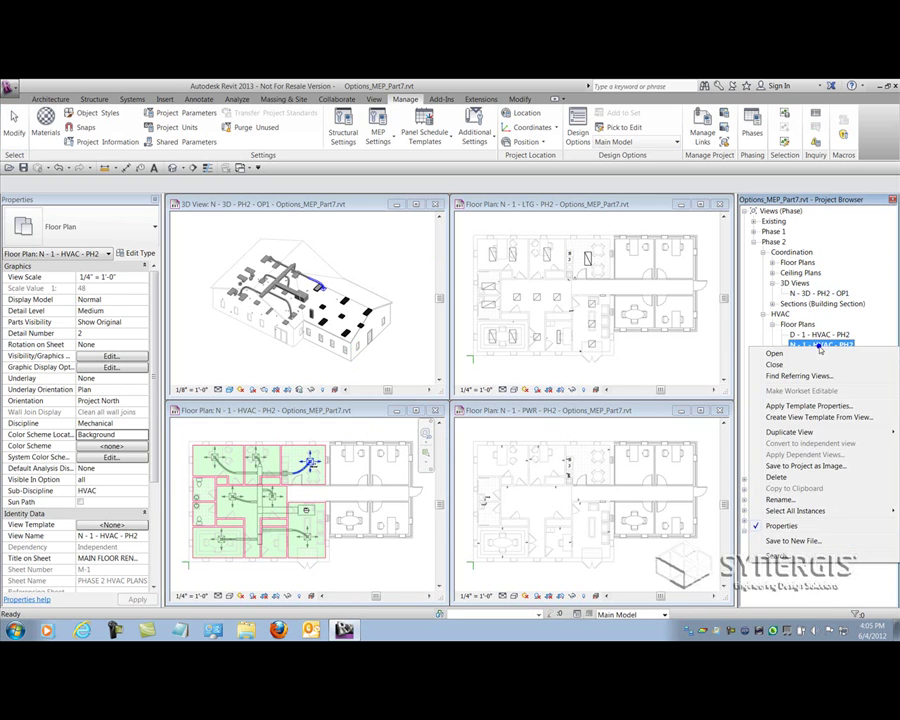
left_click(790, 405)
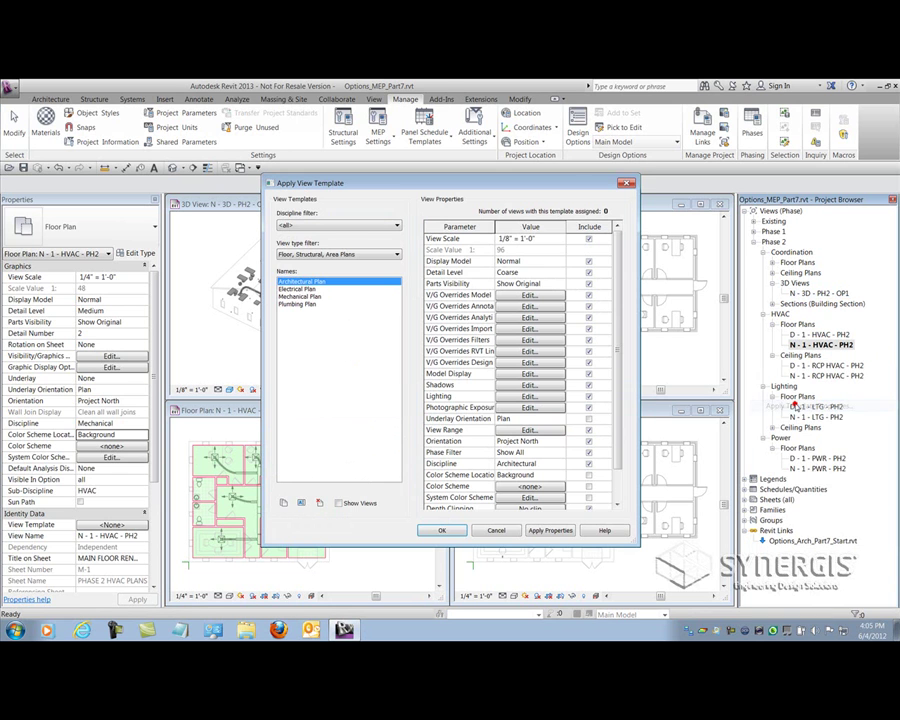
left_click(290, 255)
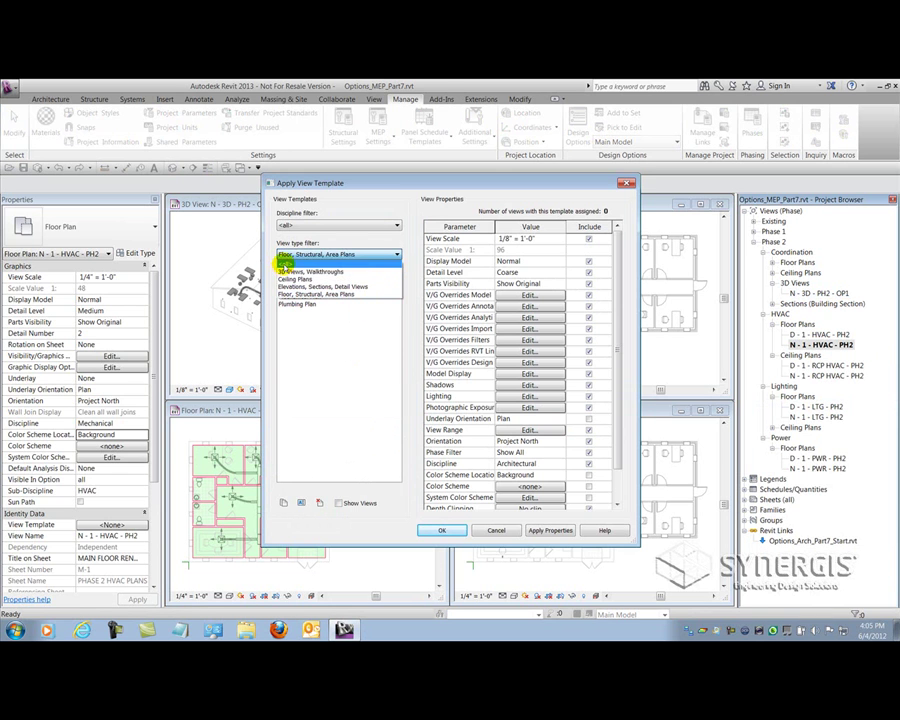
left_click(287, 263)
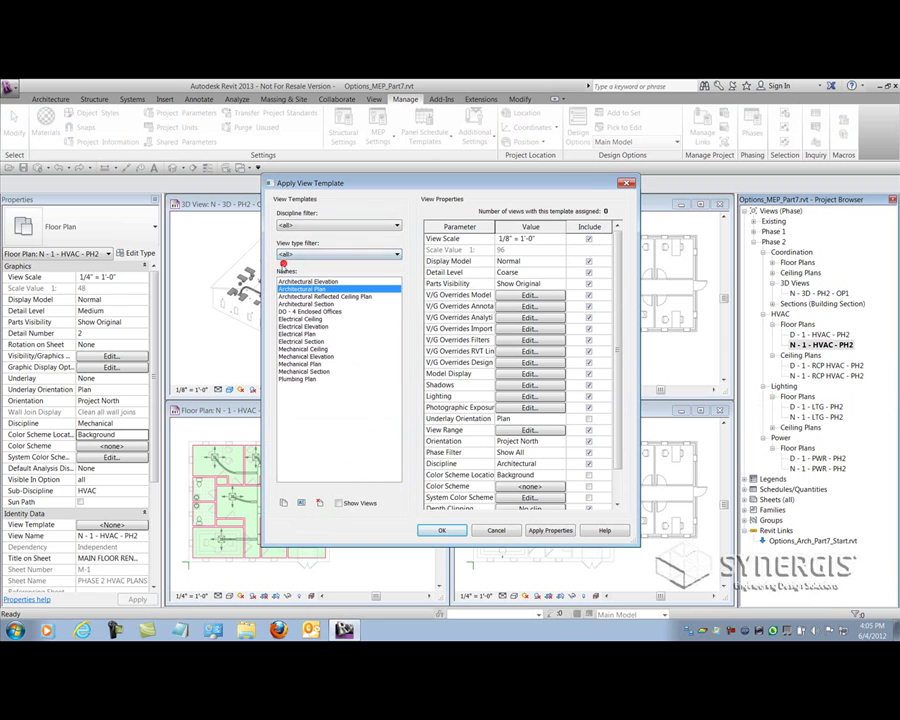
left_click(300, 311)
left_click(450, 532)
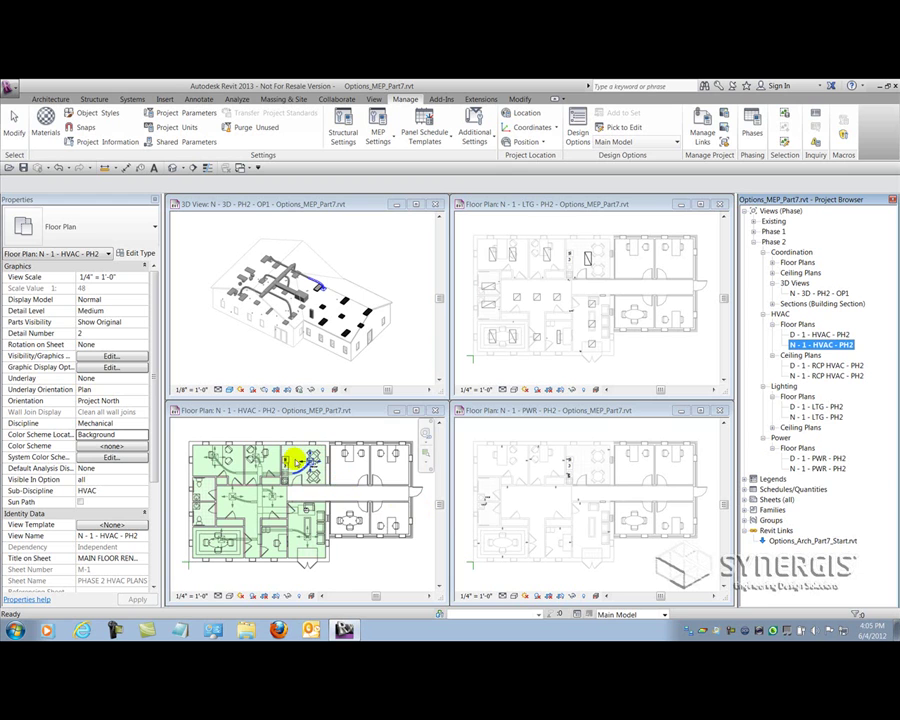
Apply the DO - 4 Enclosed Offices template to the N - 1 - LTG - PH2 plan
left_click(321, 428)
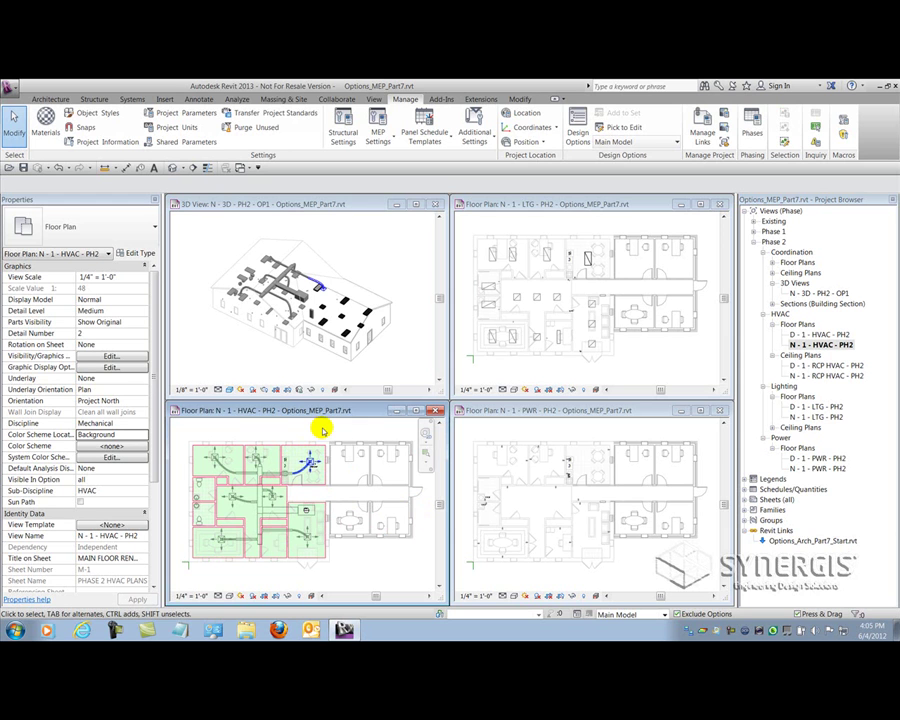
left_click(648, 355)
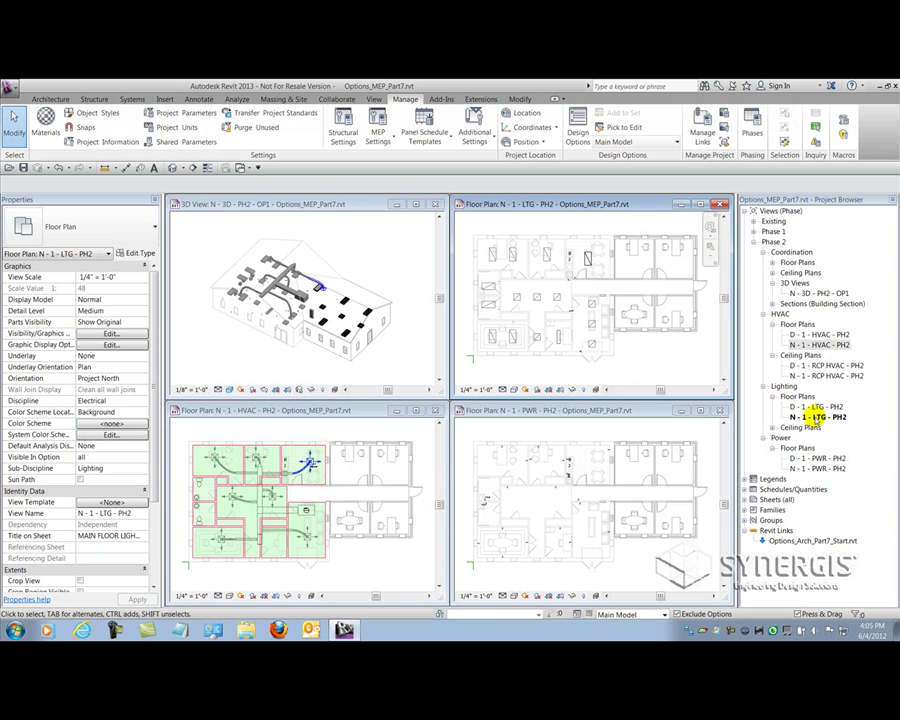
right_click(815, 418)
left_click(766, 248)
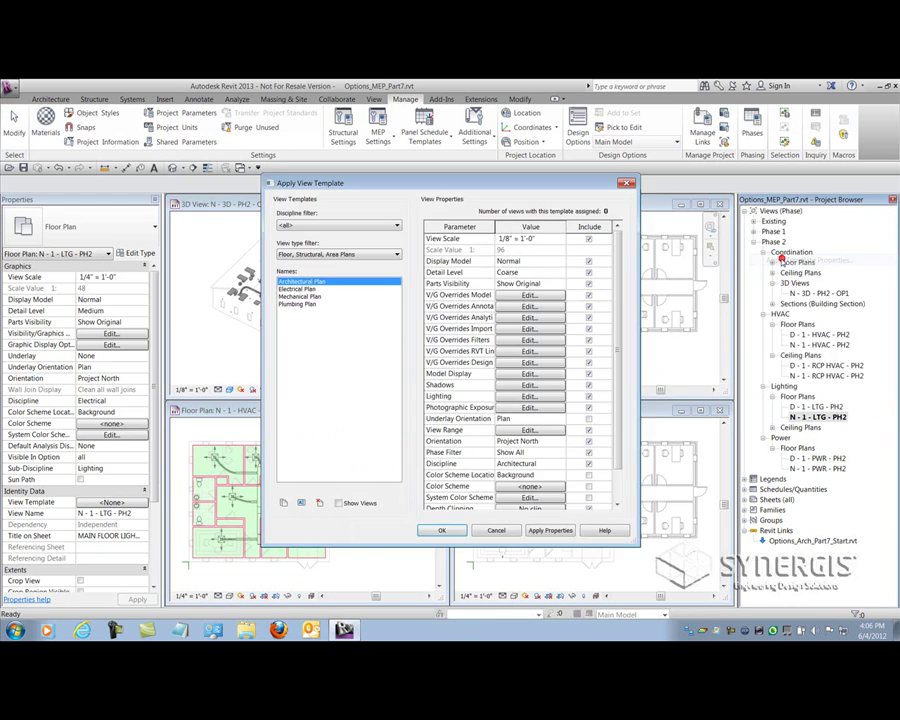
left_click(310, 254)
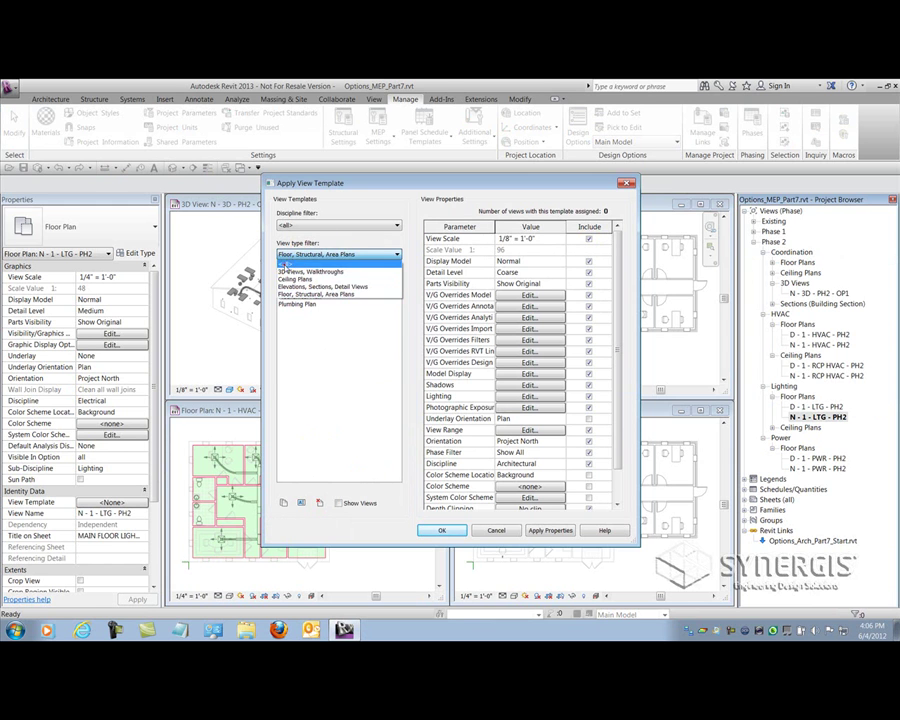
left_click(284, 263)
left_click(290, 311)
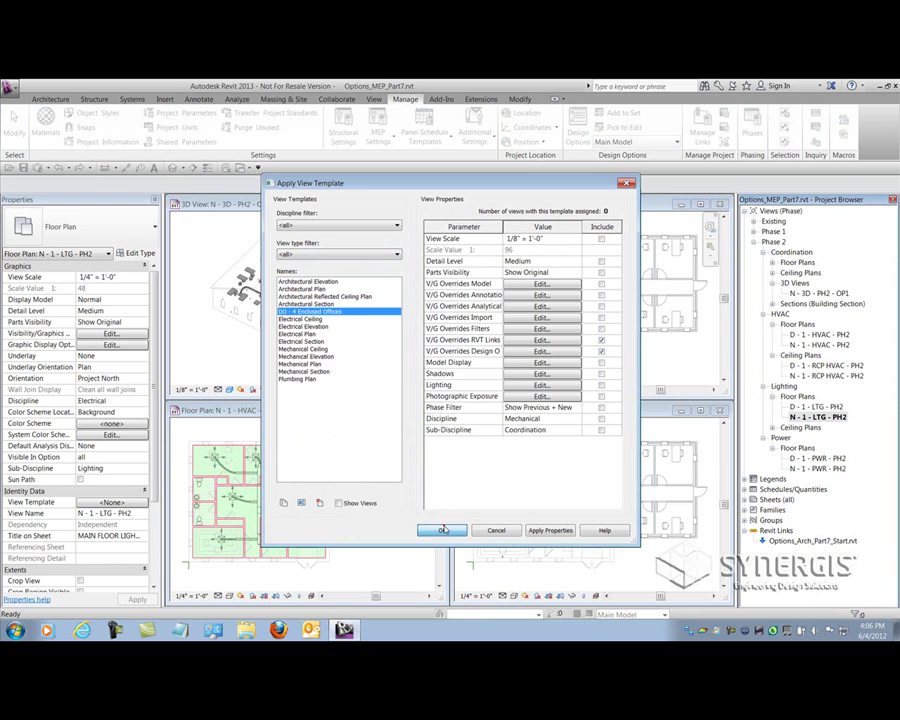
left_click(443, 530)
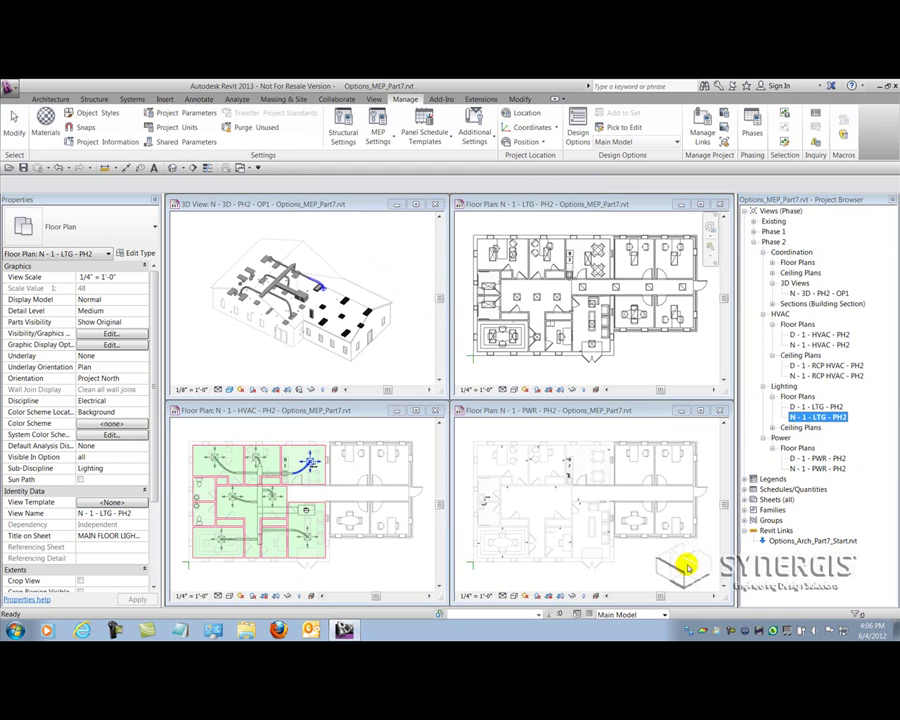
Apply the DO - 4 Enclosed Offices template to the N - 1 - PWR - PH2 plan
right_click(825, 466)
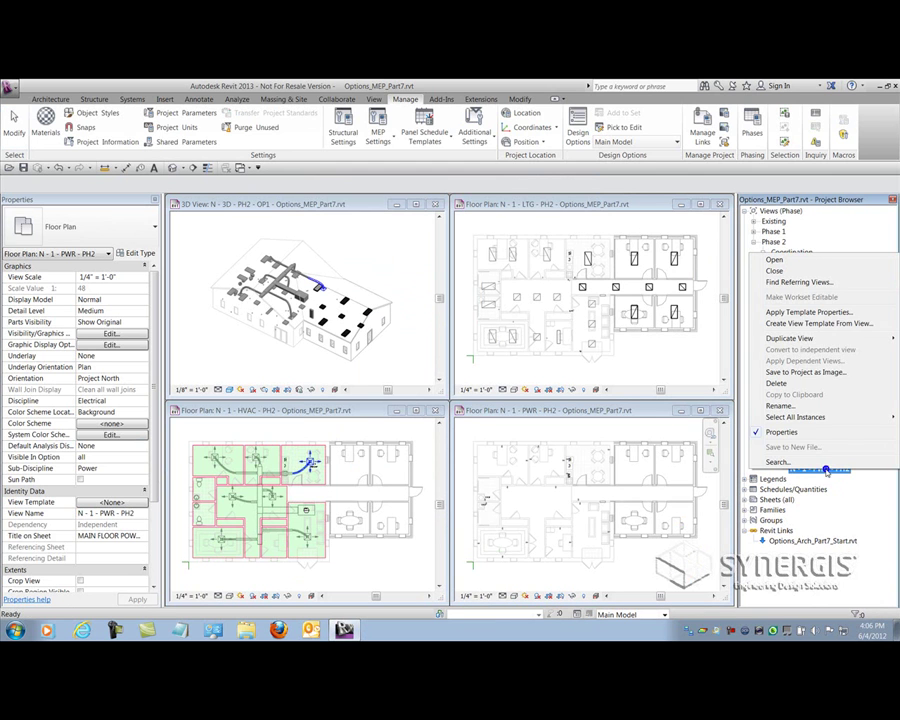
left_click(785, 312)
left_click(287, 255)
left_click(287, 263)
left_click(310, 311)
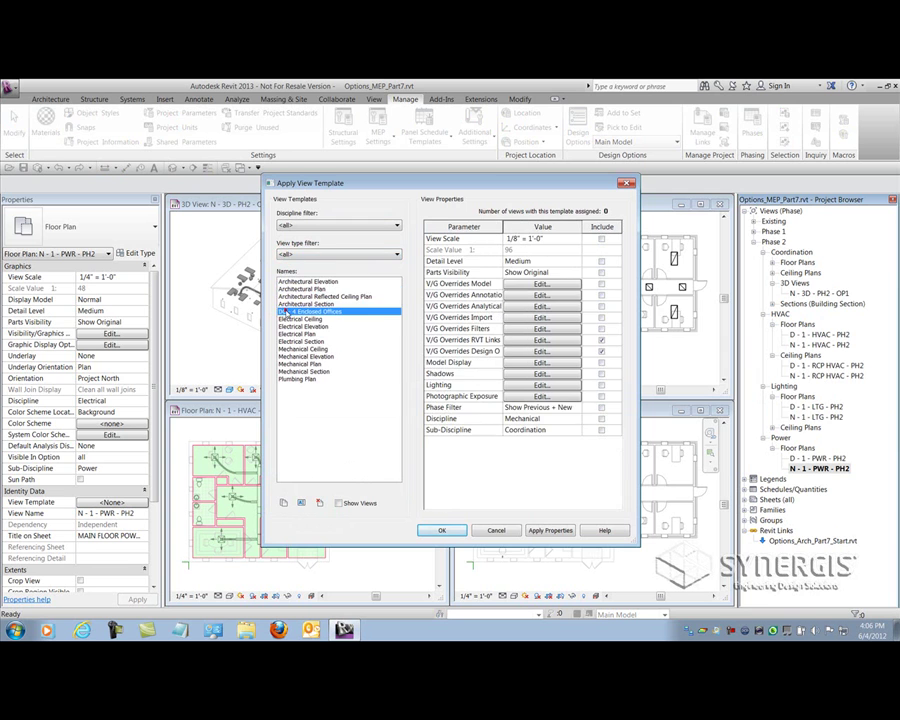
left_click(441, 528)
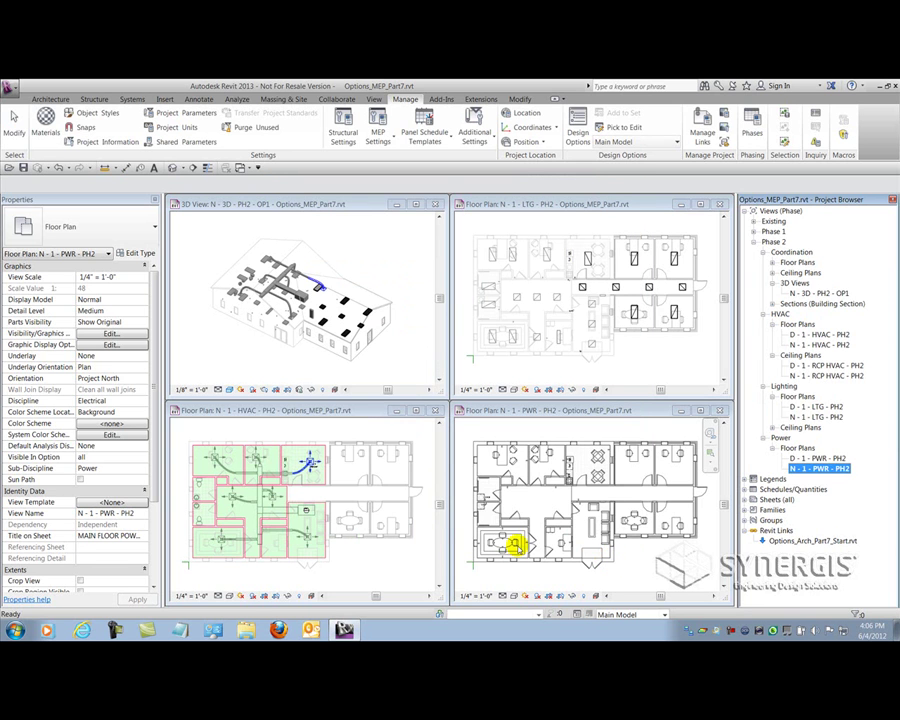
Rename the HVAC floor plan to N - 1 - HVAC - PH2 - OP1
left_click(395, 559)
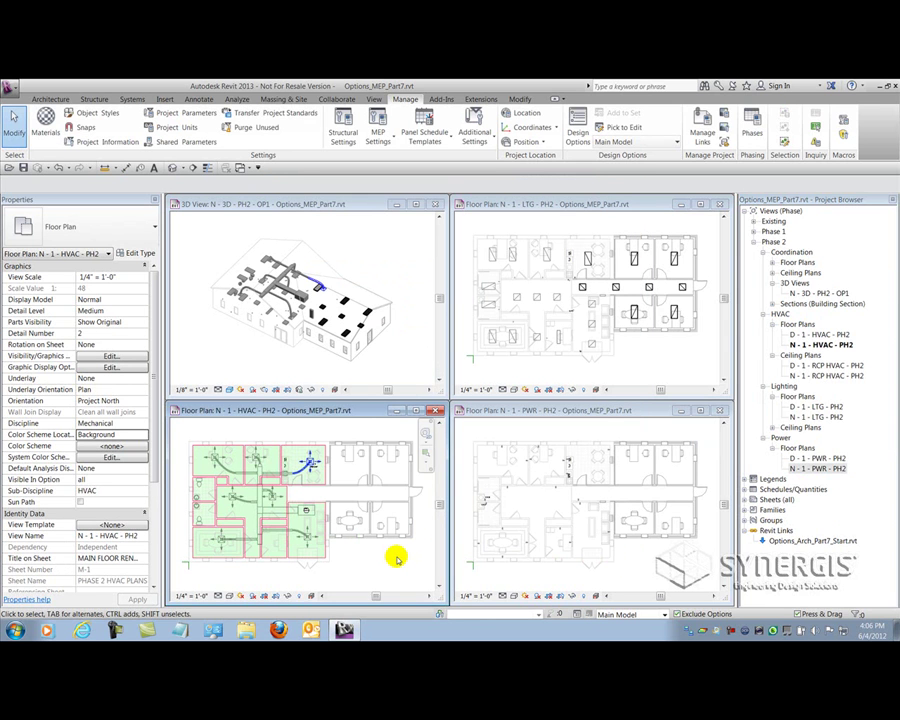
left_click(804, 345)
left_click(806, 344)
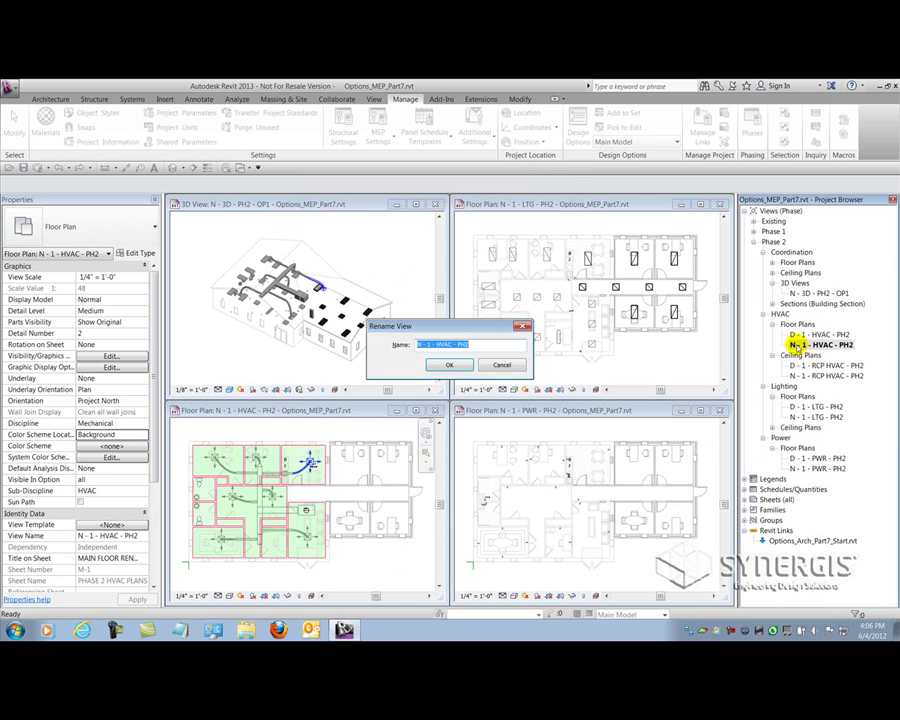
left_click(487, 343)
type("- OP1")
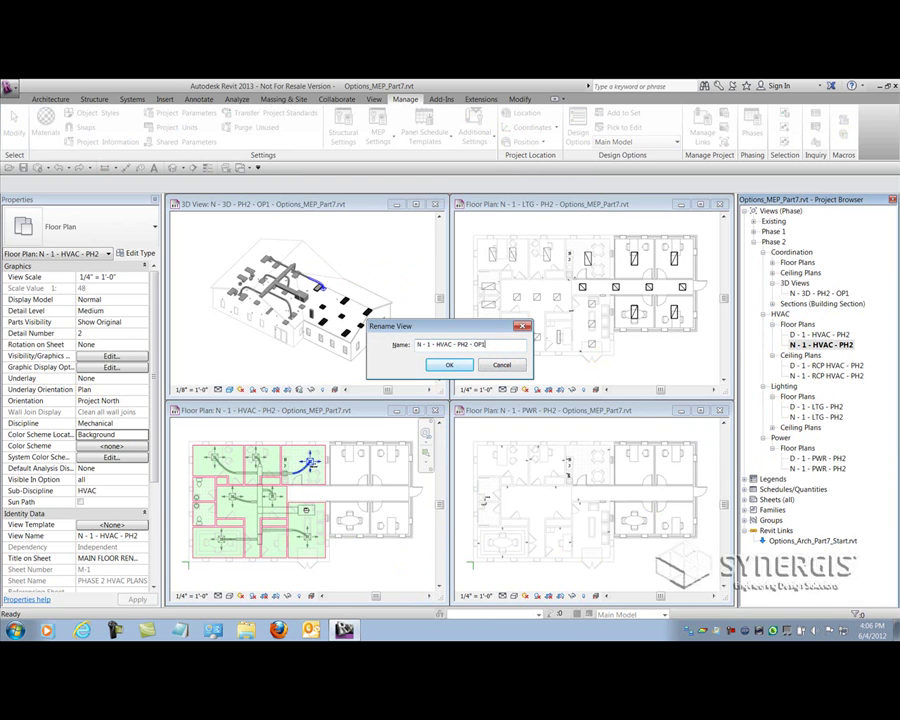
double_click(482, 344)
left_click(450, 364)
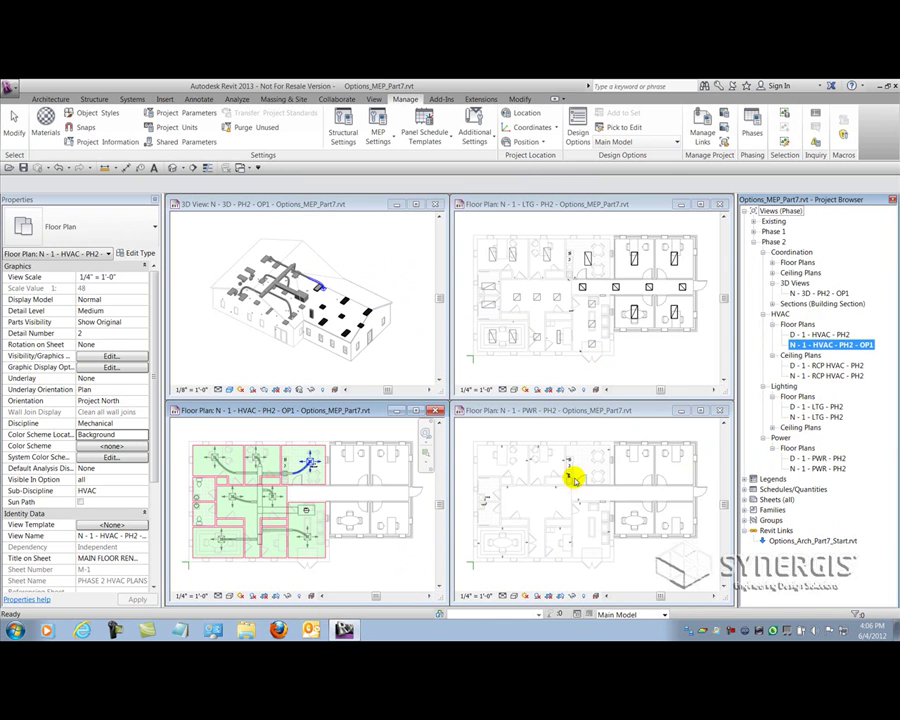
Rename the lighting floor plan to N - 1 - LTG - PH2 - OP1
left_click(517, 370)
left_click(810, 417)
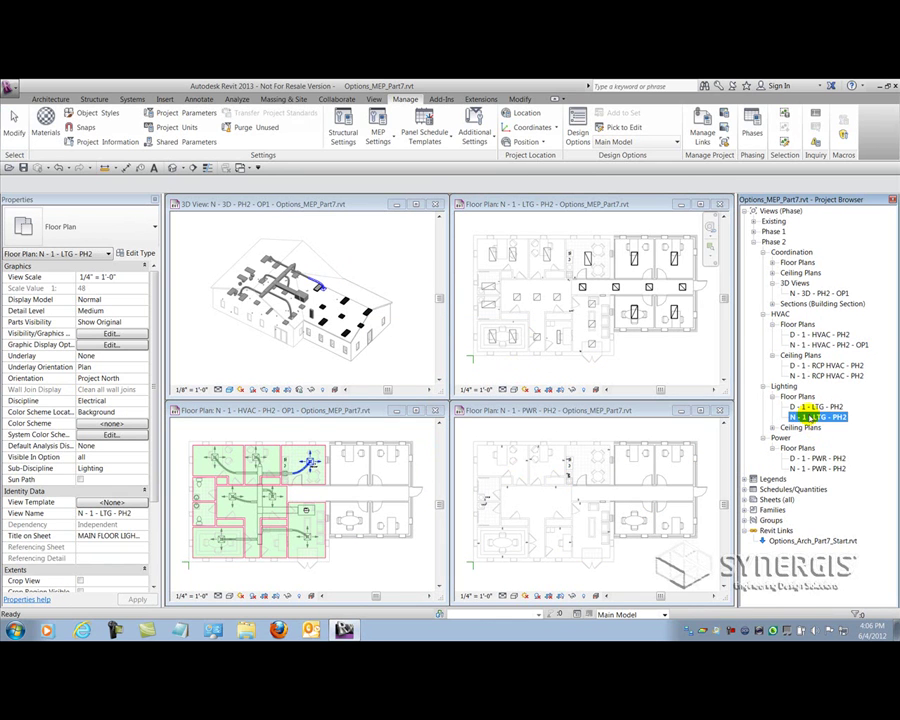
key("F2")
left_click(506, 354)
type("- OP1")
double_click(476, 344)
left_click(450, 364)
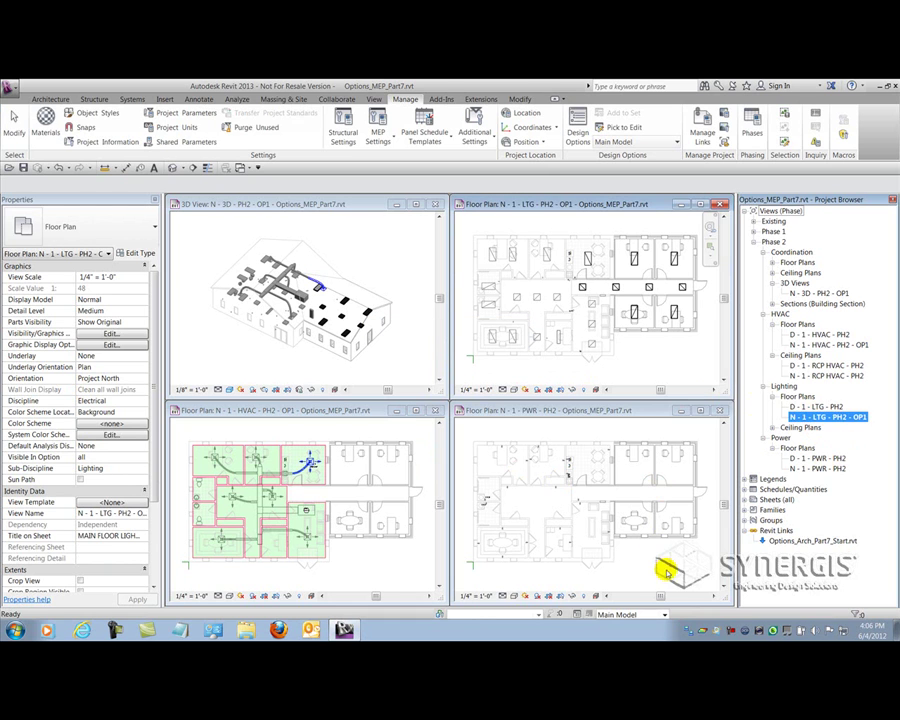
Rename the power floor plan to N - 1 - PWR - PH2 - OP1
left_click(667, 572)
left_click(818, 468)
key("F2")
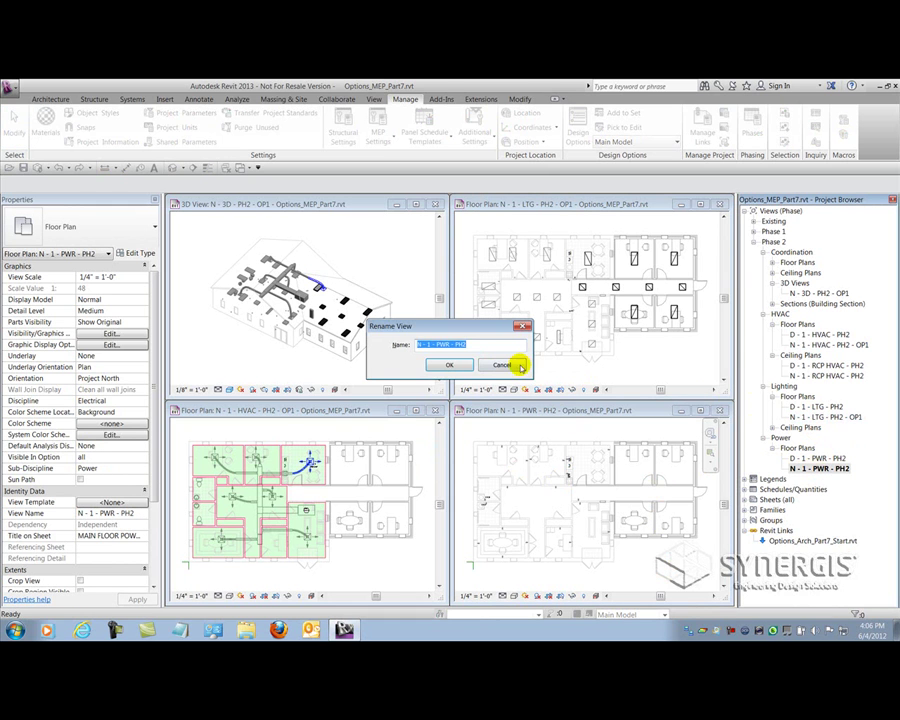
left_click(478, 344)
type("- OP1")
left_click(450, 366)
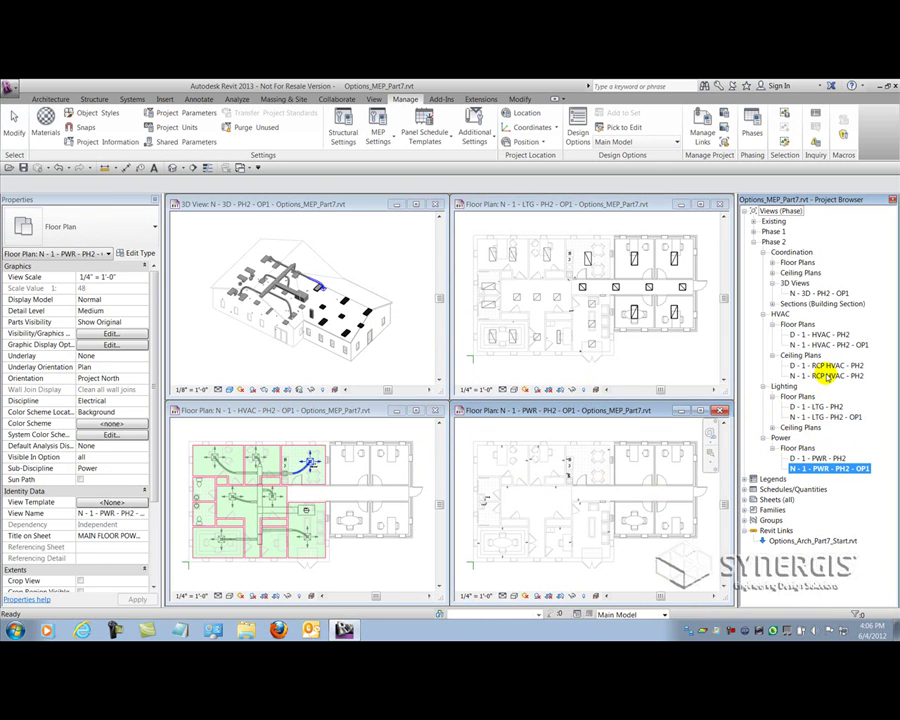
Apply the DO - 4 Enclosed Offices template to the N - 1 - RCP HVAC - PH2 ceiling plan
left_click(826, 375)
right_click(821, 376)
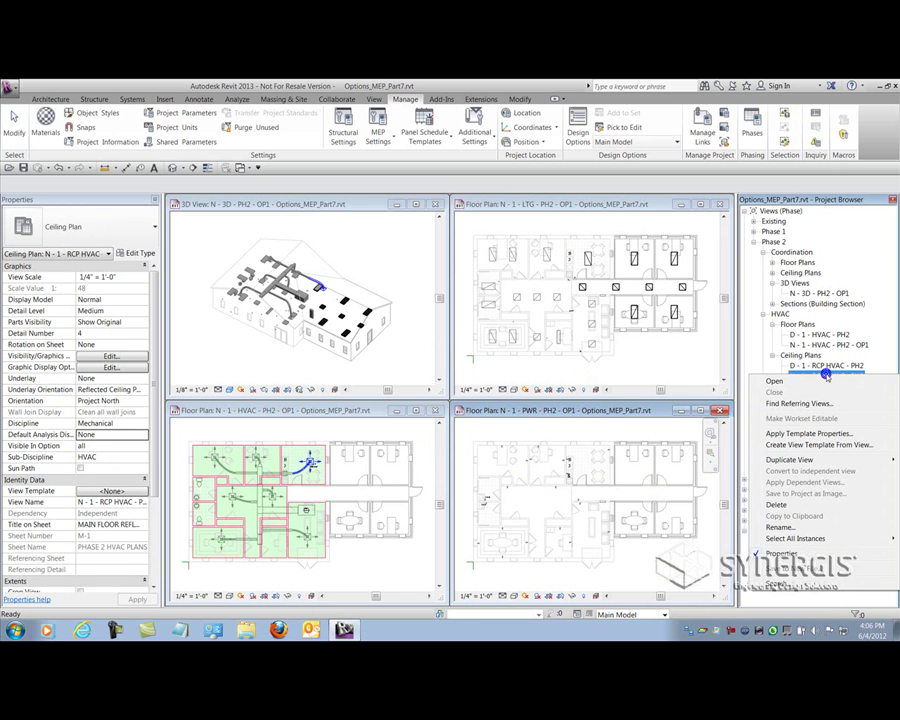
left_click(793, 433)
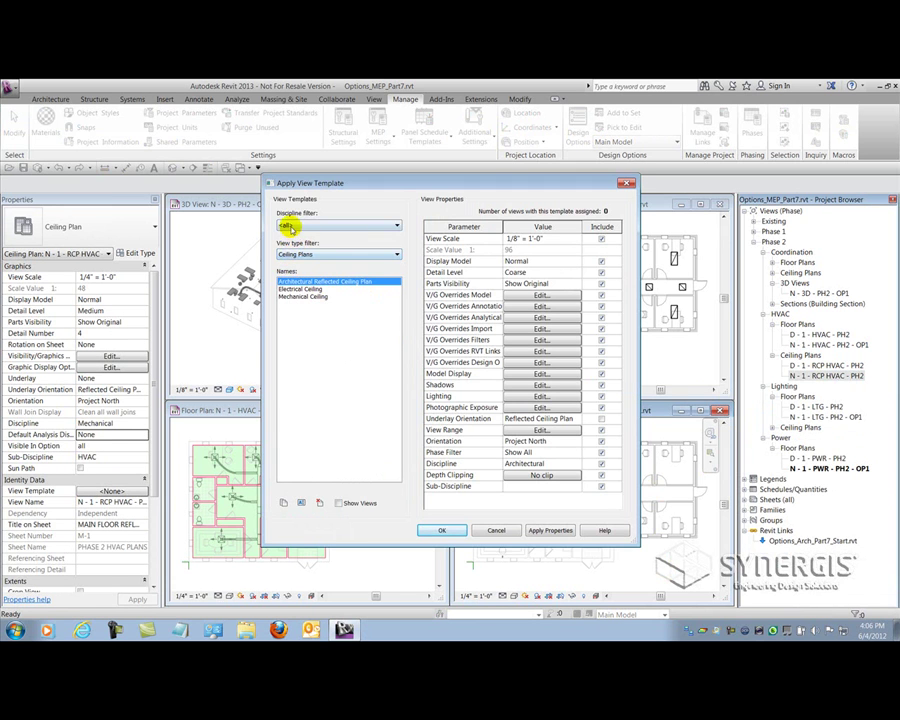
left_click(290, 255)
left_click(283, 268)
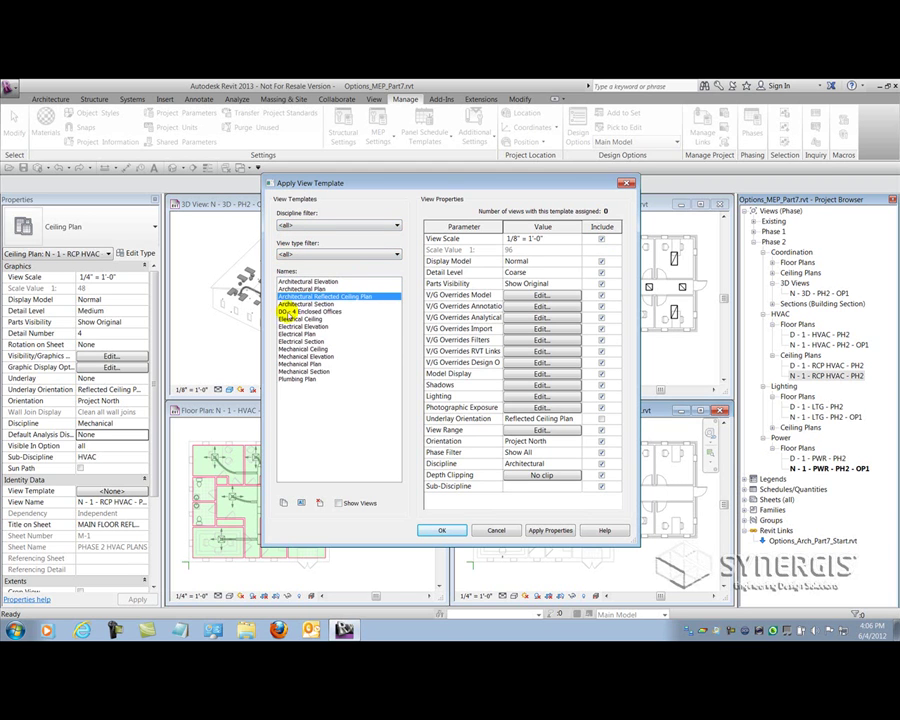
left_click(310, 311)
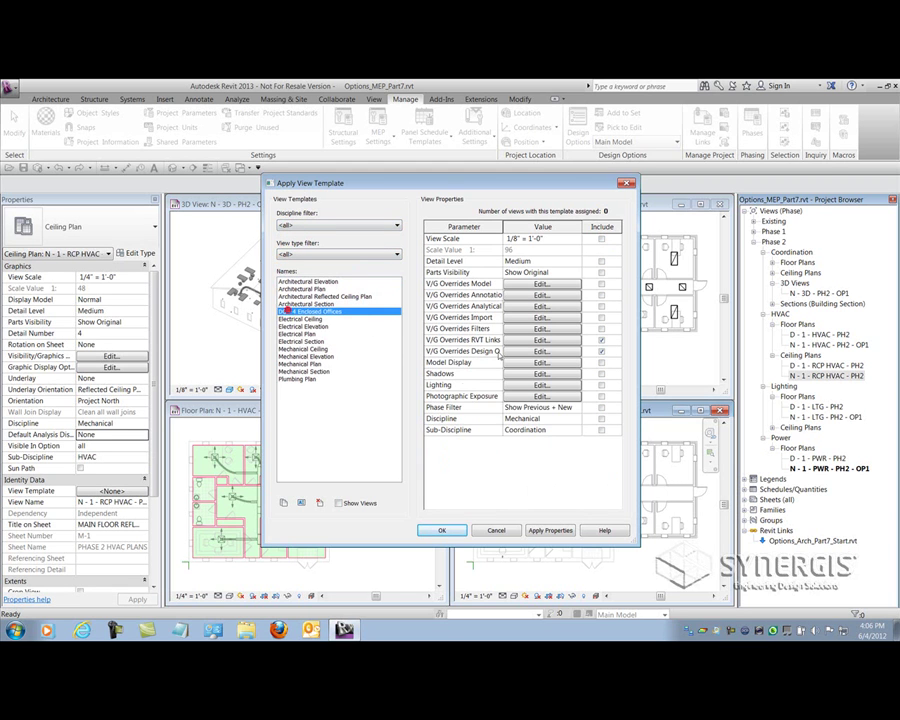
left_click(440, 531)
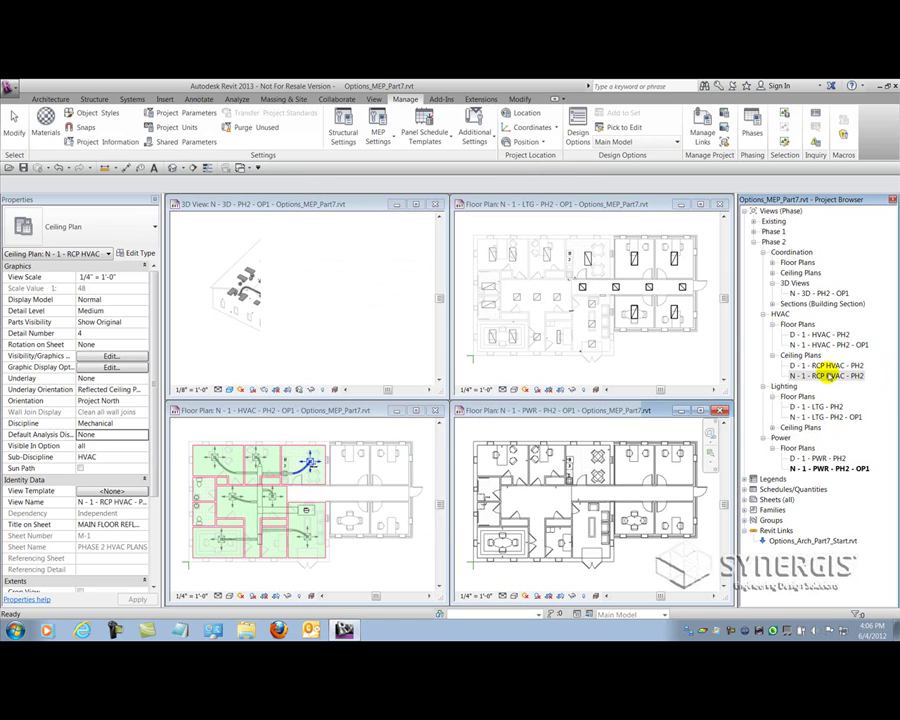
Rename the ceiling plan to N - 1 - RCP HVAC - PH2 - OP1
key("F2")
left_click(490, 344)
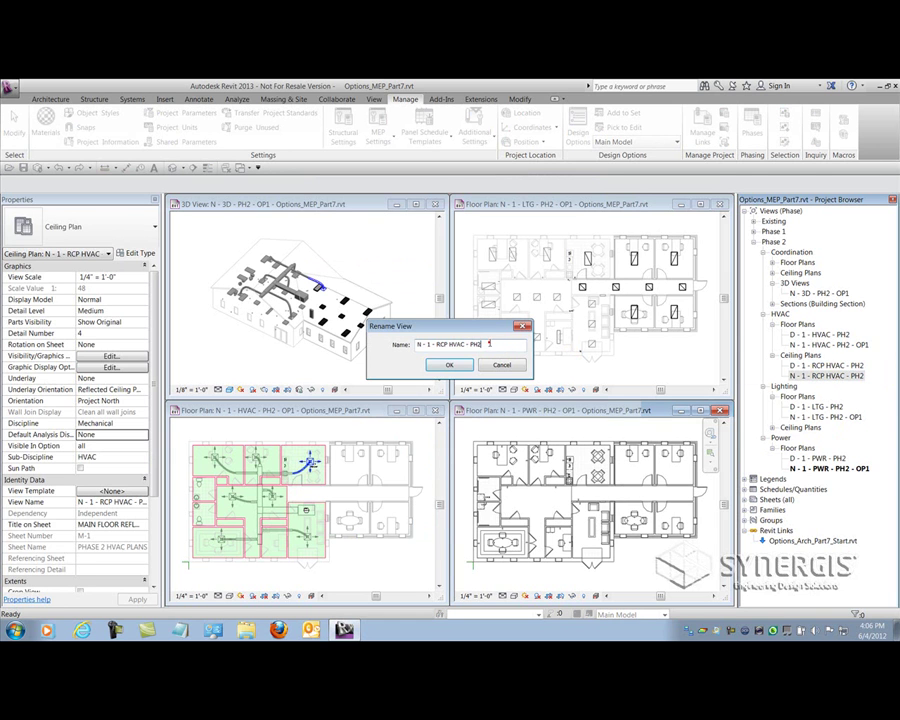
type("- OP1")
left_click(449, 364)
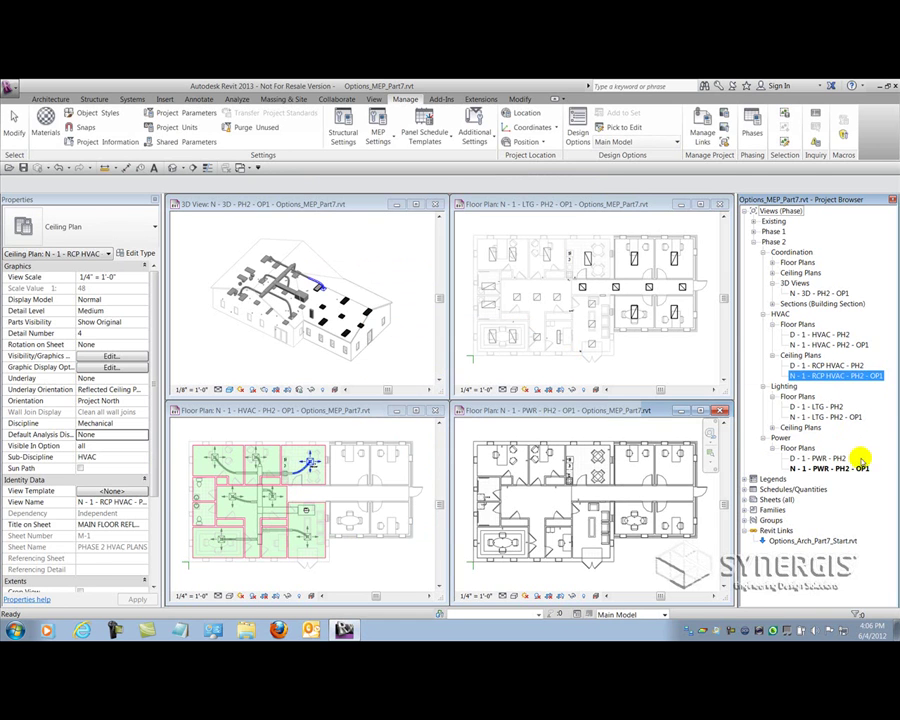
Duplicate the N - 3D - PH2 - OP1 view, creating Copy of N - 3D - PH2 - OP1
right_click(810, 292)
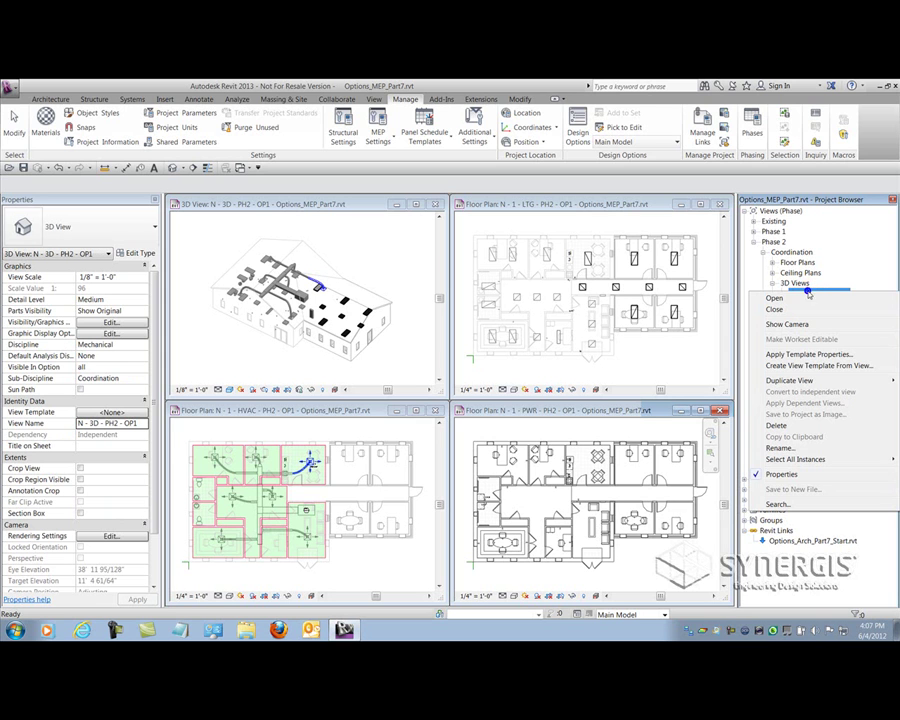
mouse_move(789, 380)
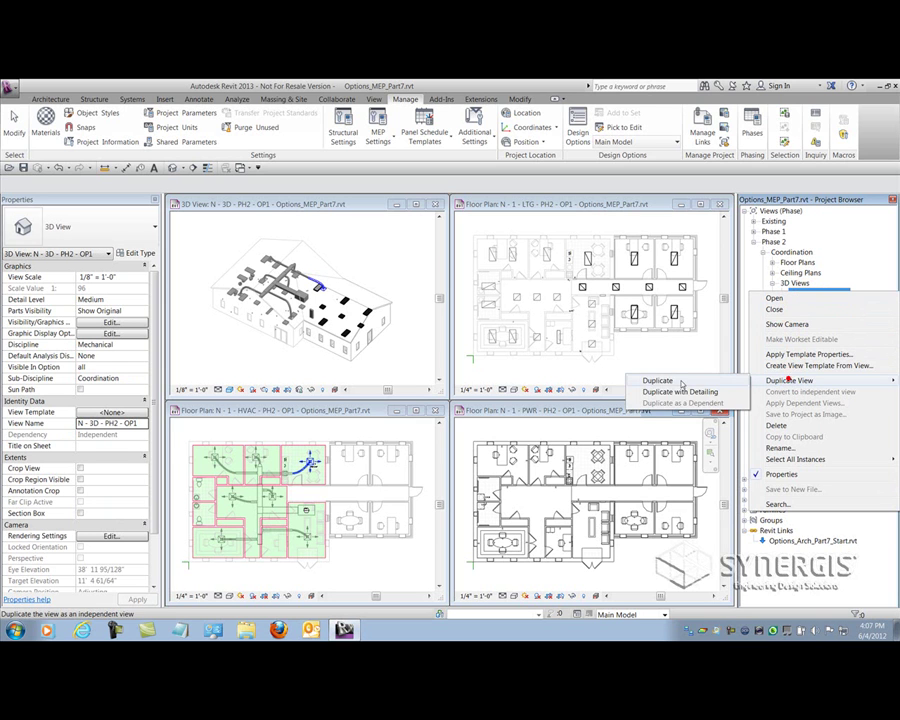
left_click(652, 376)
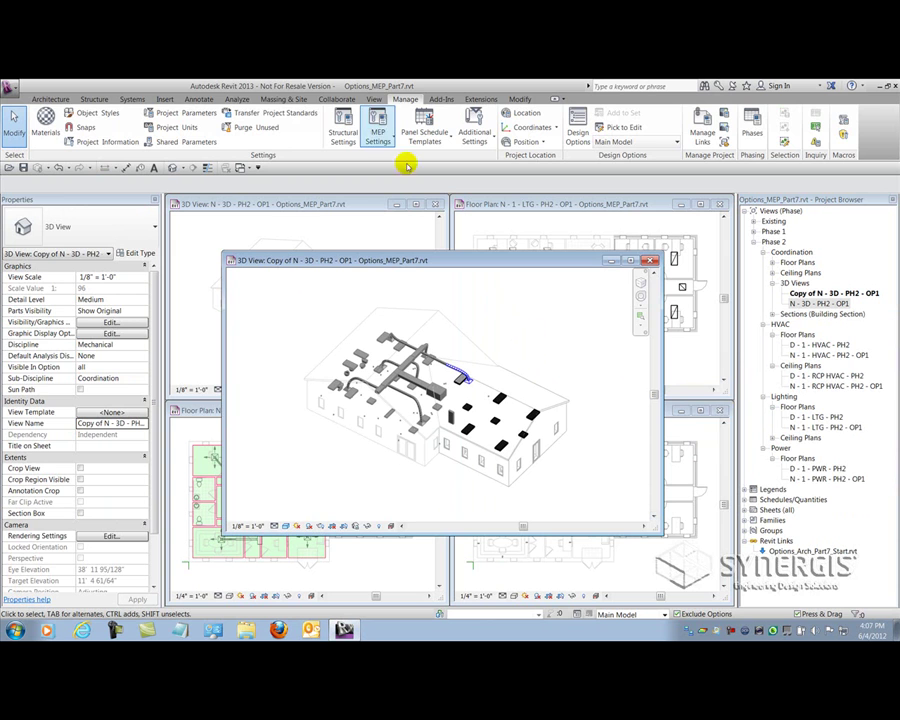
In Manage View Templates, duplicate DO - 4 Enclosed Offices as DO - Enclosed & Open Offices
left_click(376, 100)
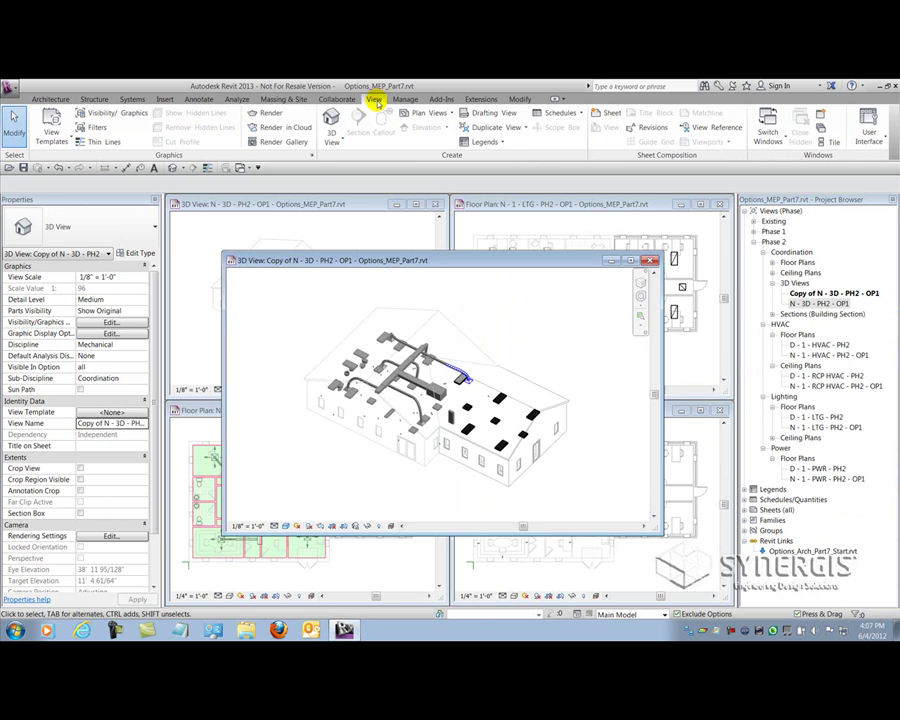
left_click(52, 138)
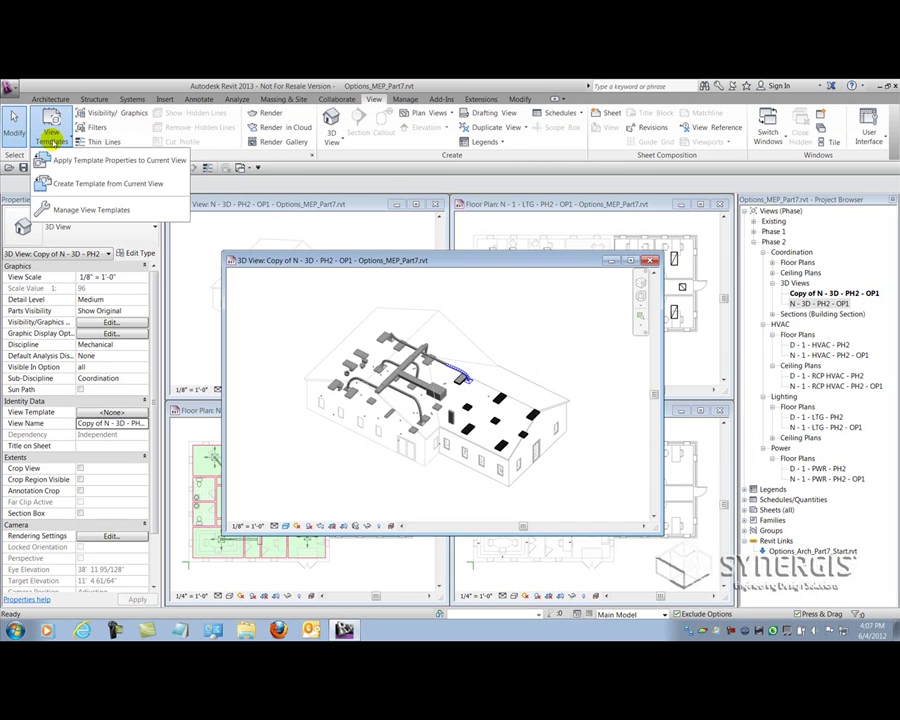
left_click(90, 209)
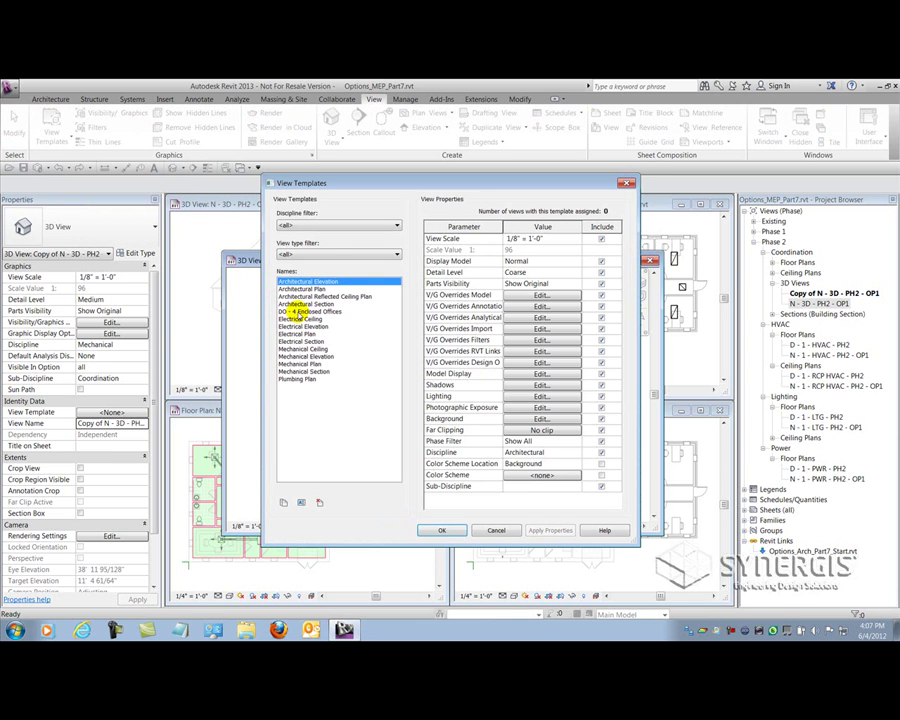
left_click(300, 311)
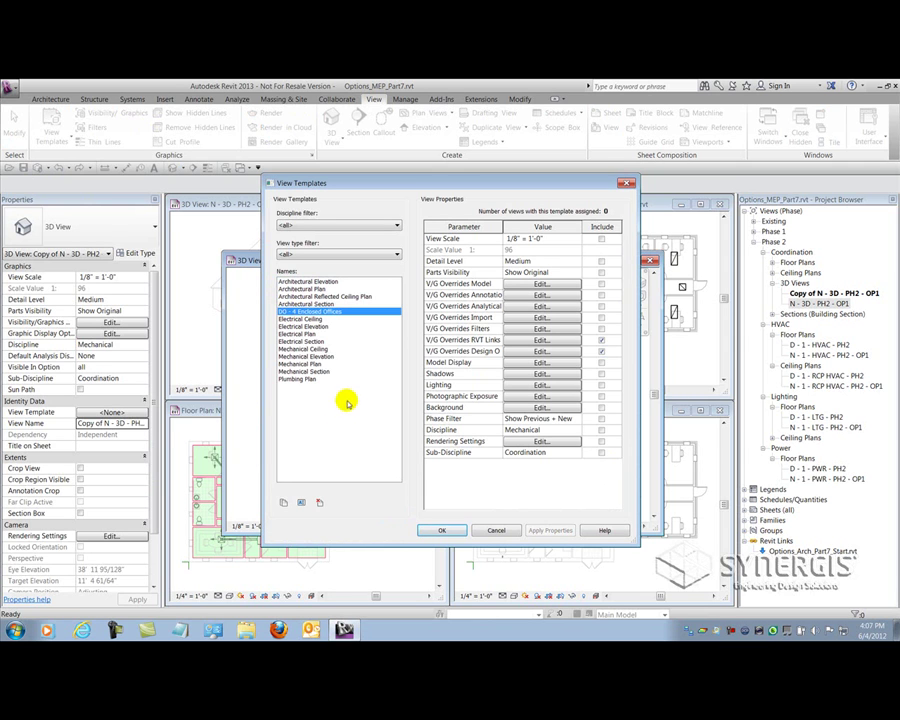
left_click(283, 502)
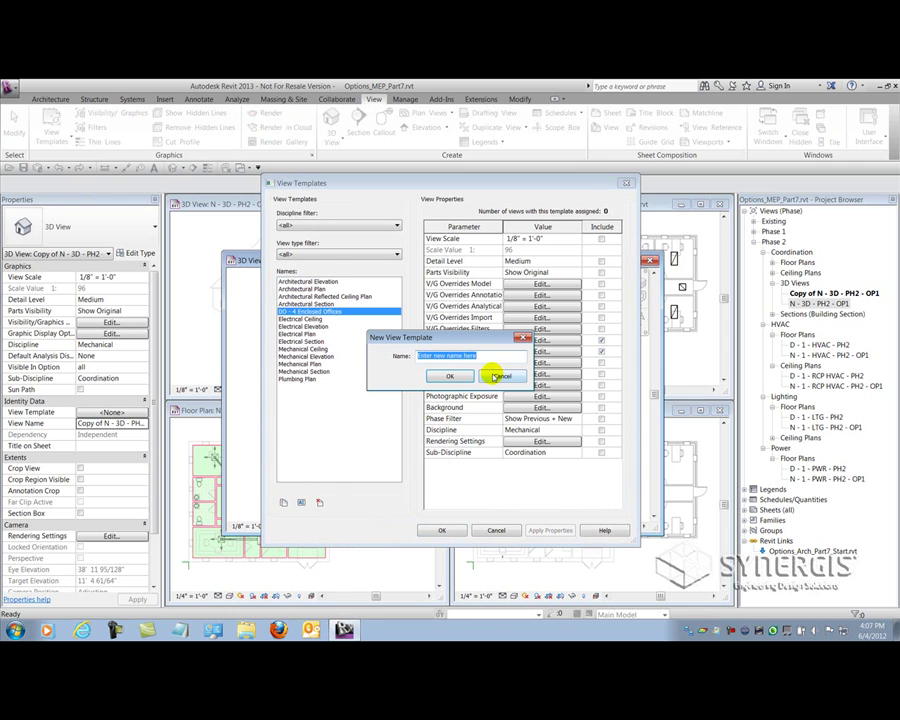
type("DO - Enclosed & Open Offices")
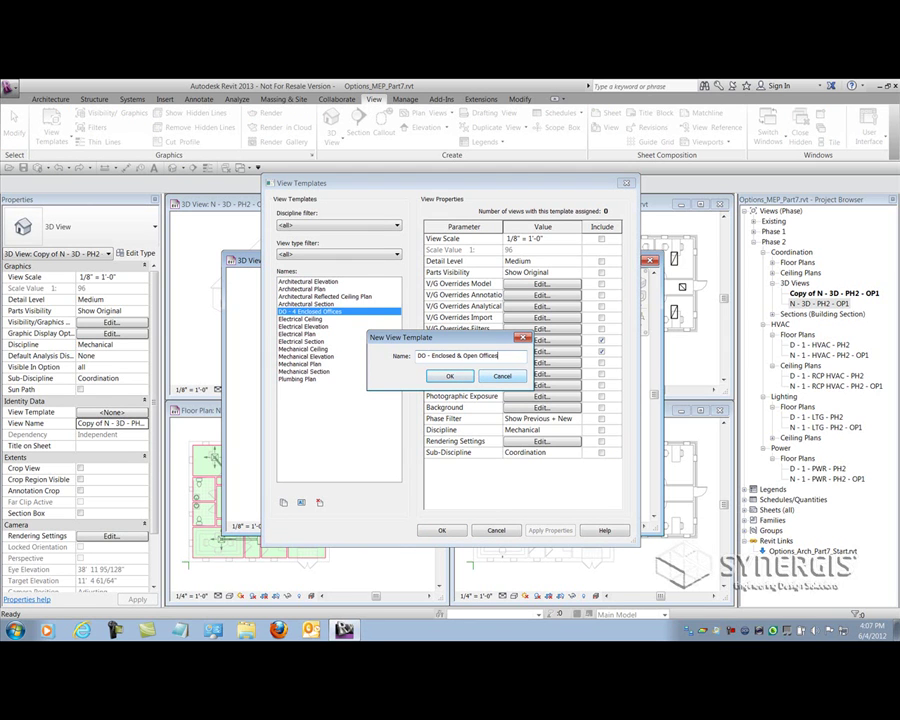
left_click(450, 376)
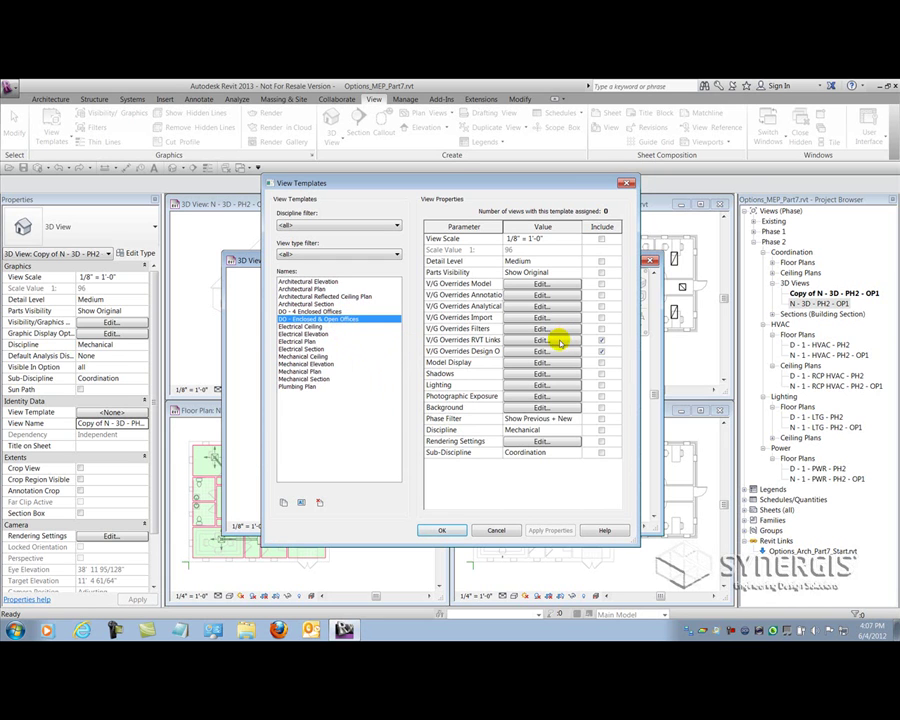
Set the DO - Enclosed & Open Offices template's design option visibility to Enclosed & Open Offices
left_click(540, 351)
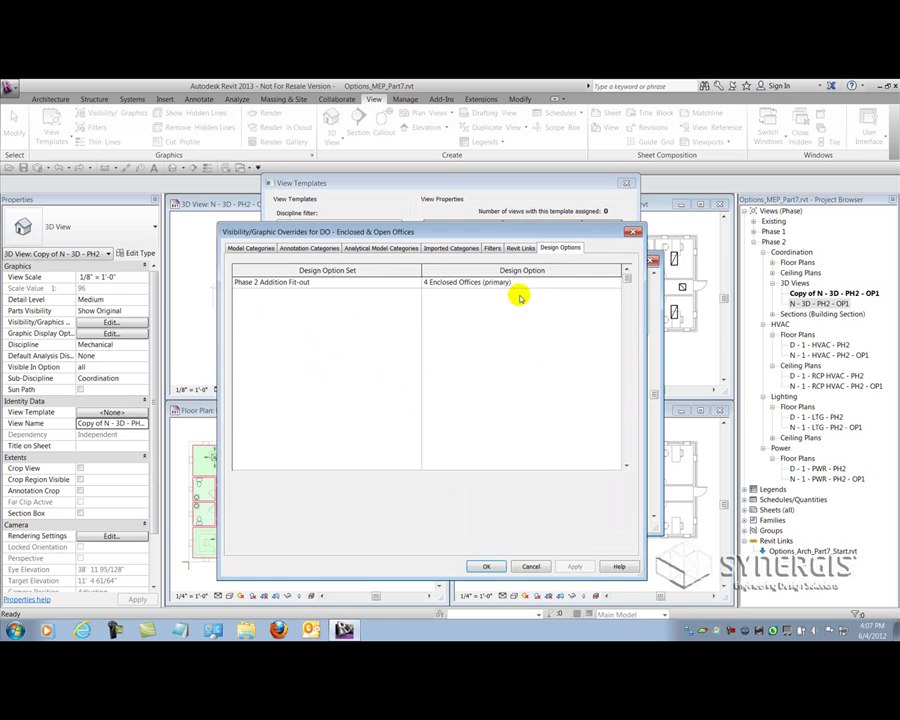
left_click(603, 283)
left_click(617, 282)
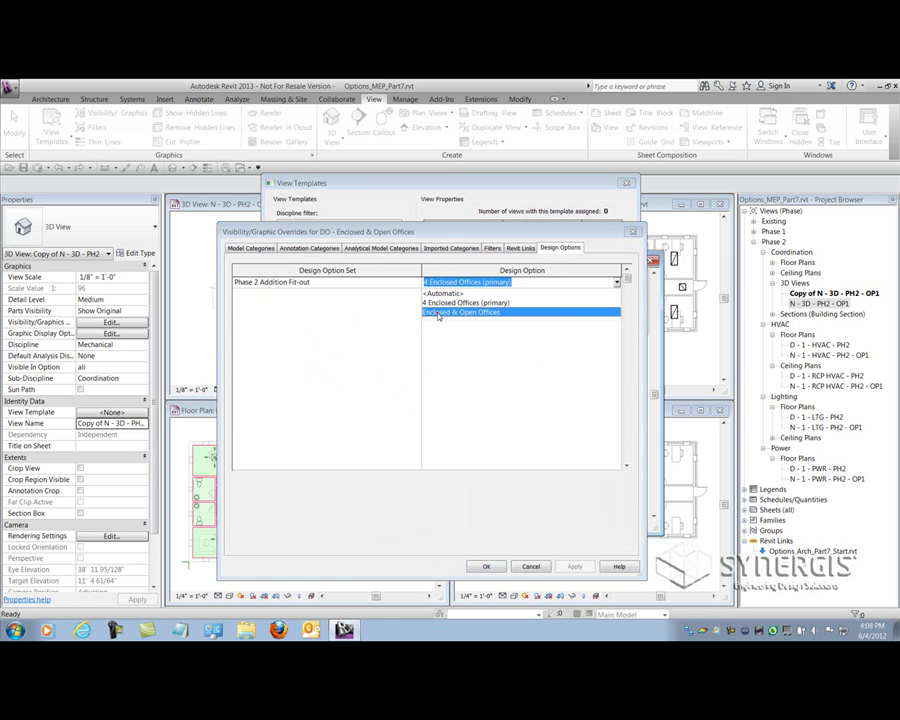
left_click(438, 313)
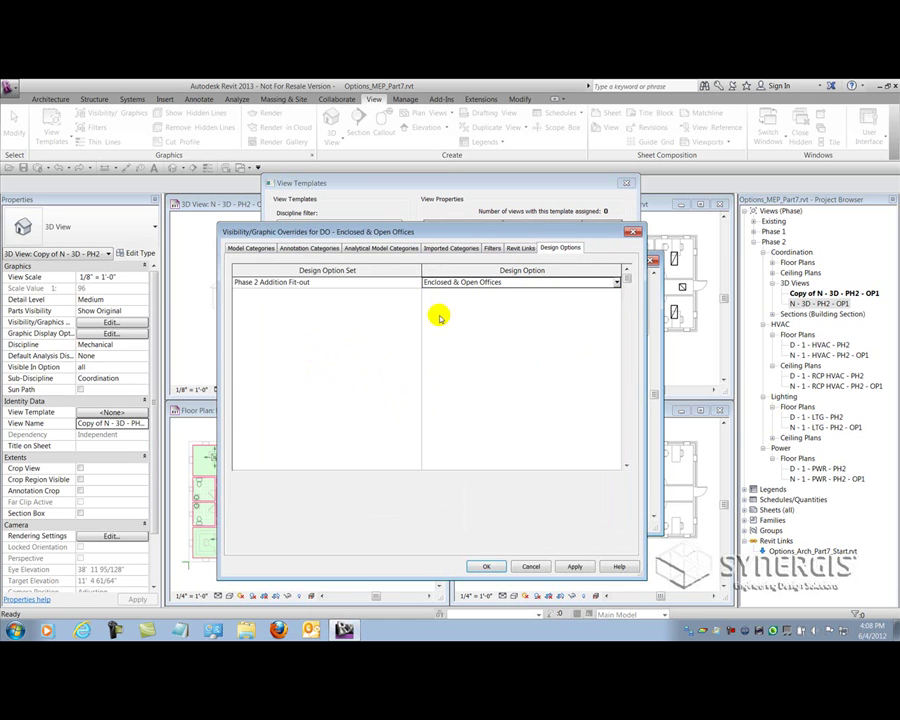
Give the linked architecture model custom design option settings, save the template, and select the link
left_click(514, 250)
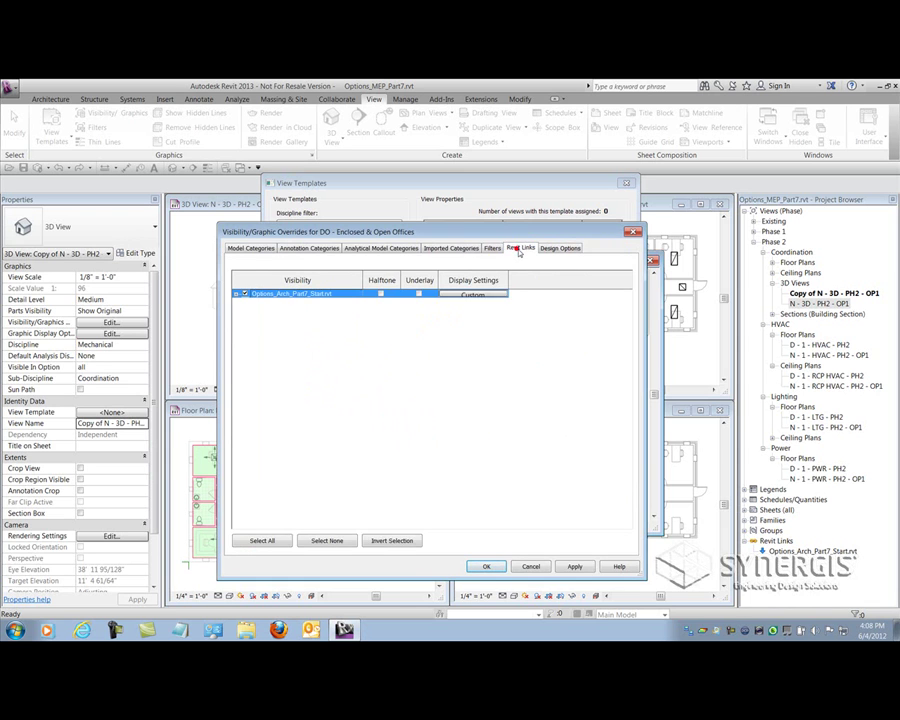
left_click(474, 294)
left_click(568, 270)
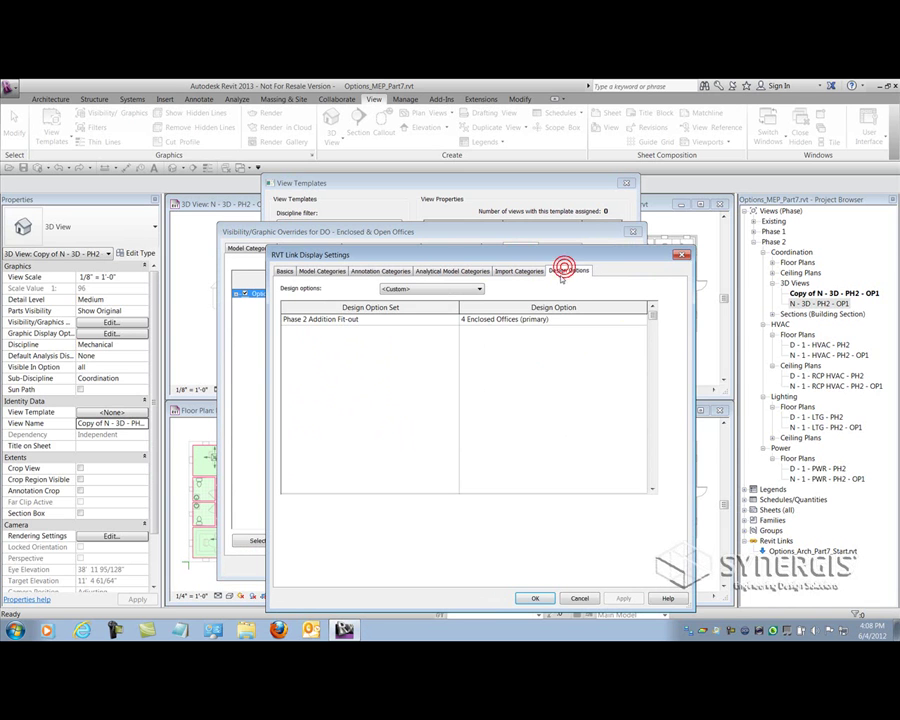
left_click(520, 319)
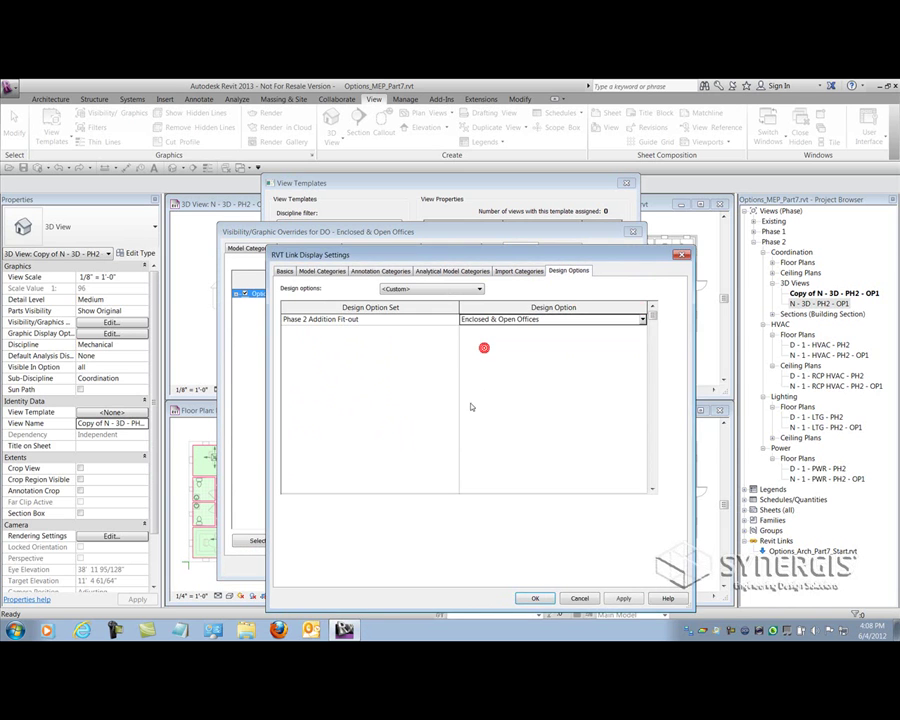
left_click(534, 598)
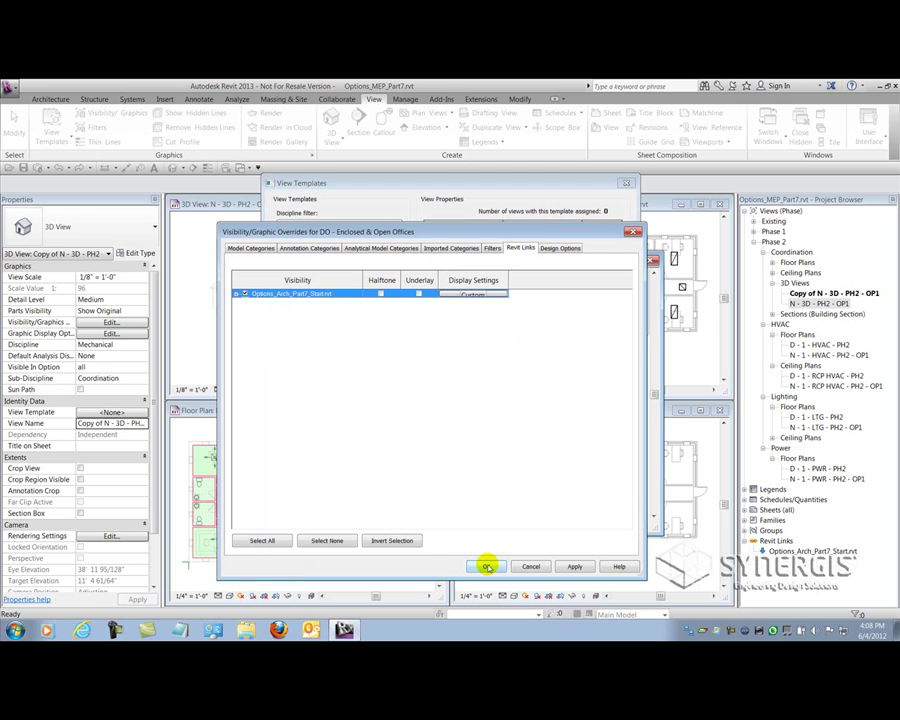
left_click(486, 567)
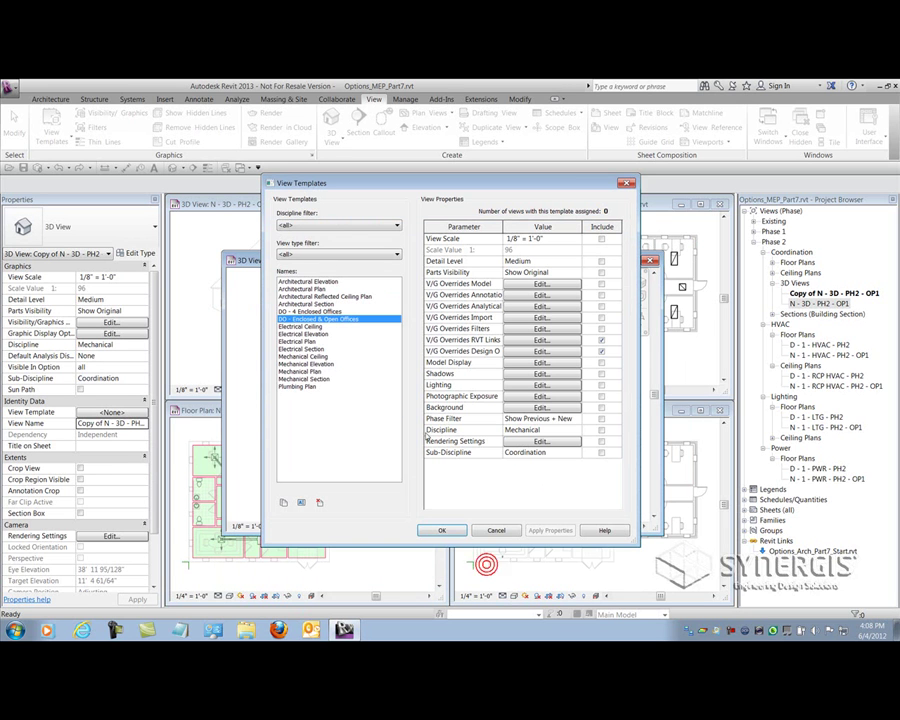
left_click(443, 530)
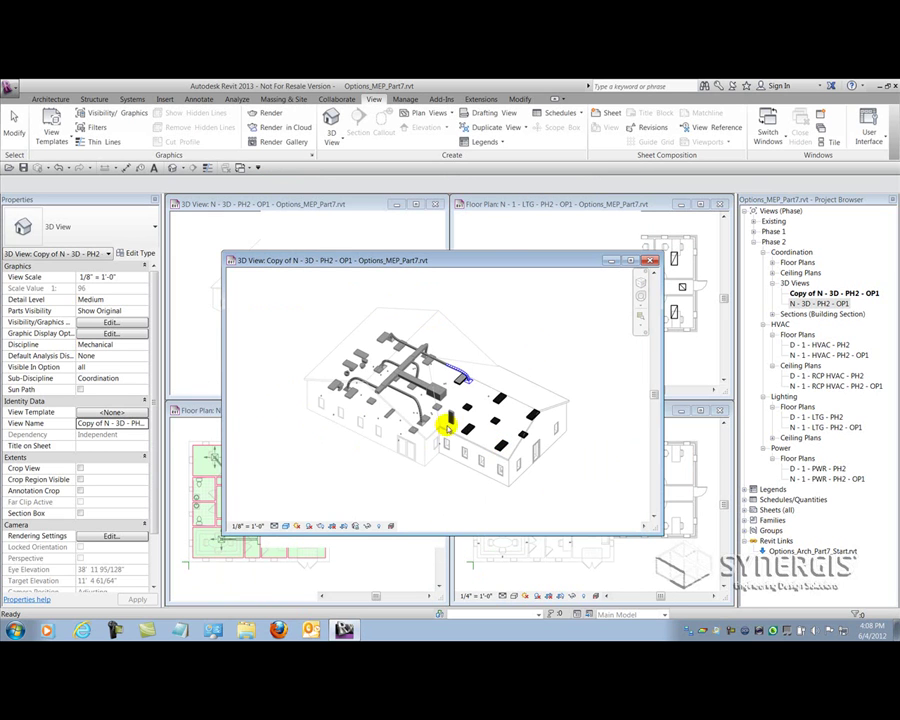
left_click(440, 426)
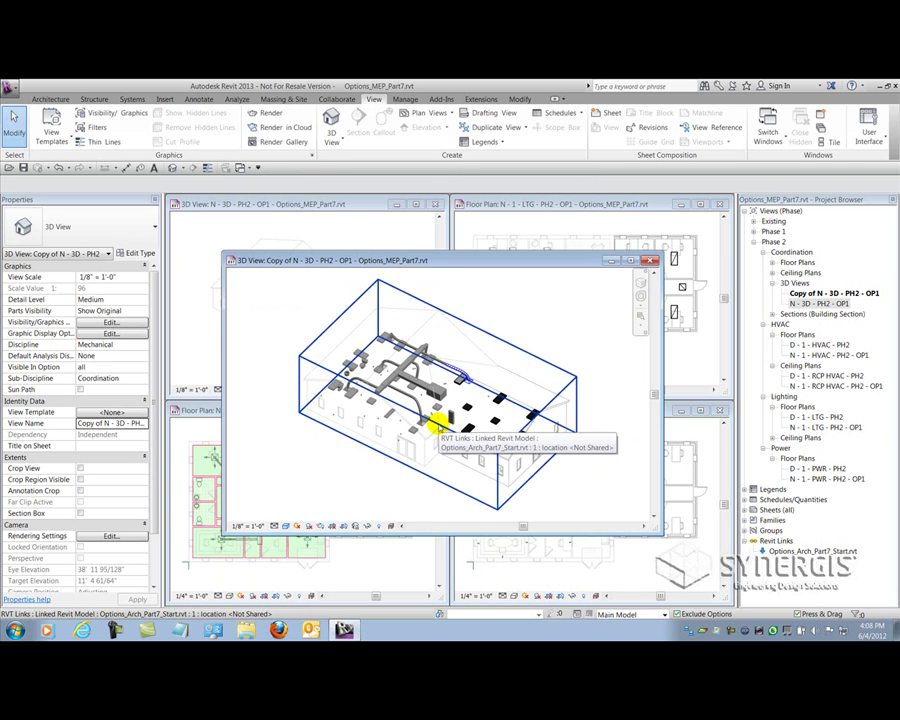
Apply the DO - Enclosed & Open Offices template to the Copy of N - 3D - PH2 - OP1 view
left_click(621, 376)
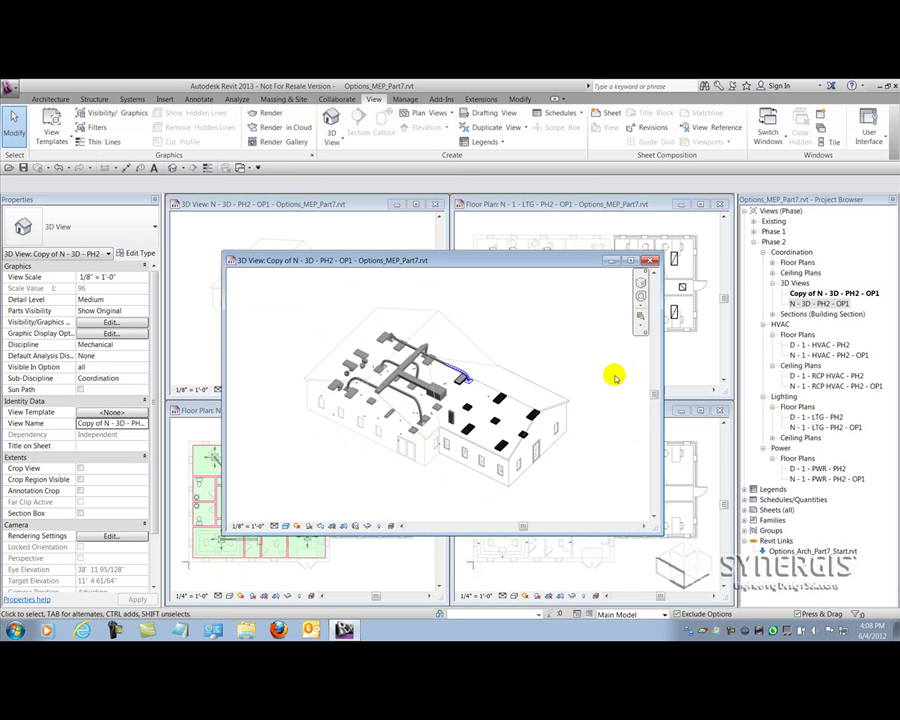
right_click(800, 293)
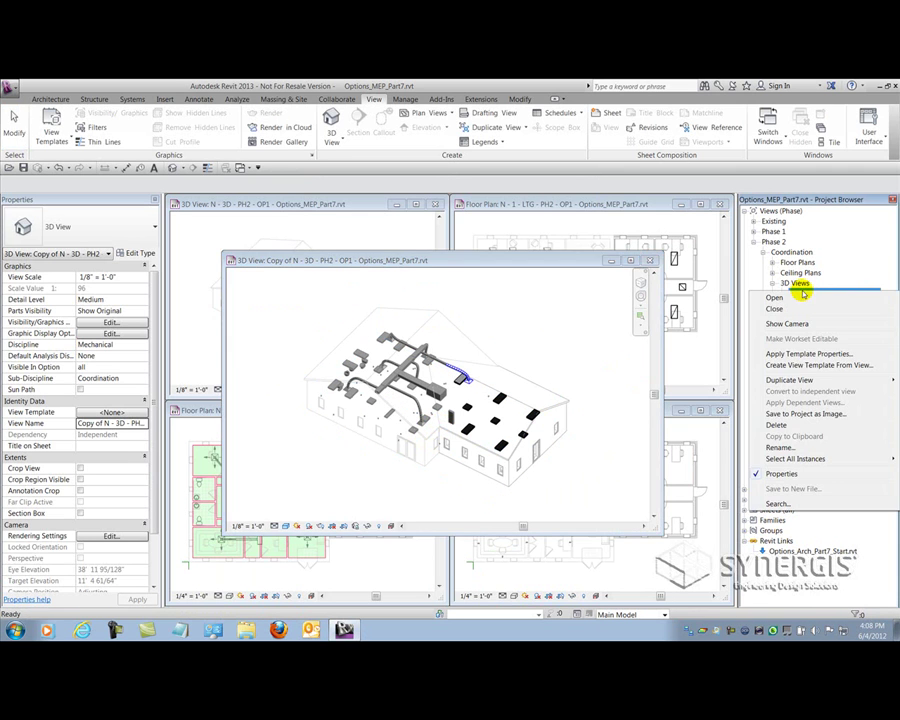
left_click(805, 353)
left_click(301, 289)
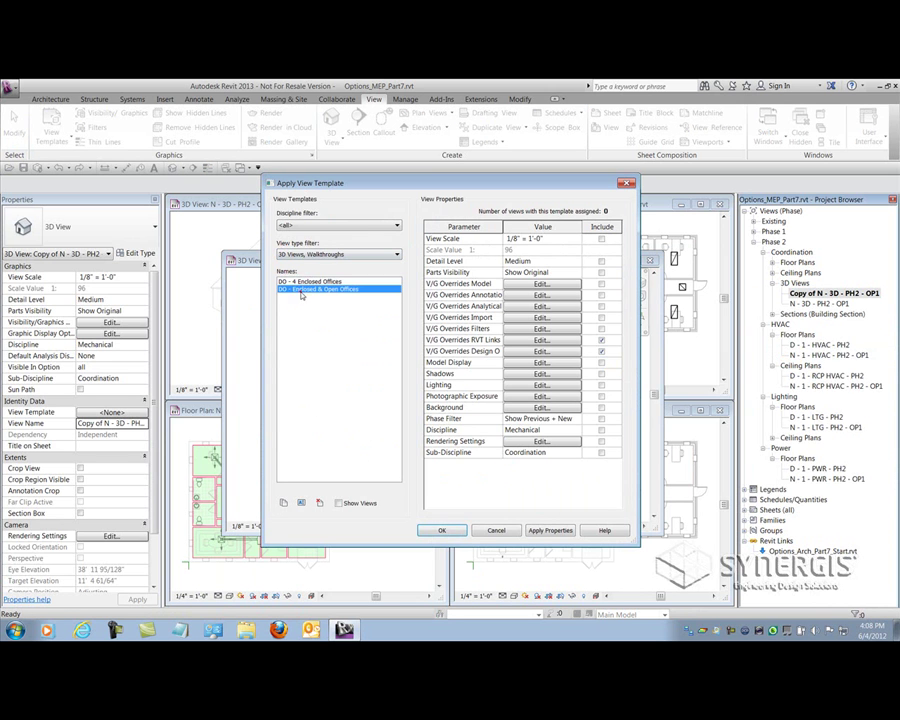
left_click(441, 530)
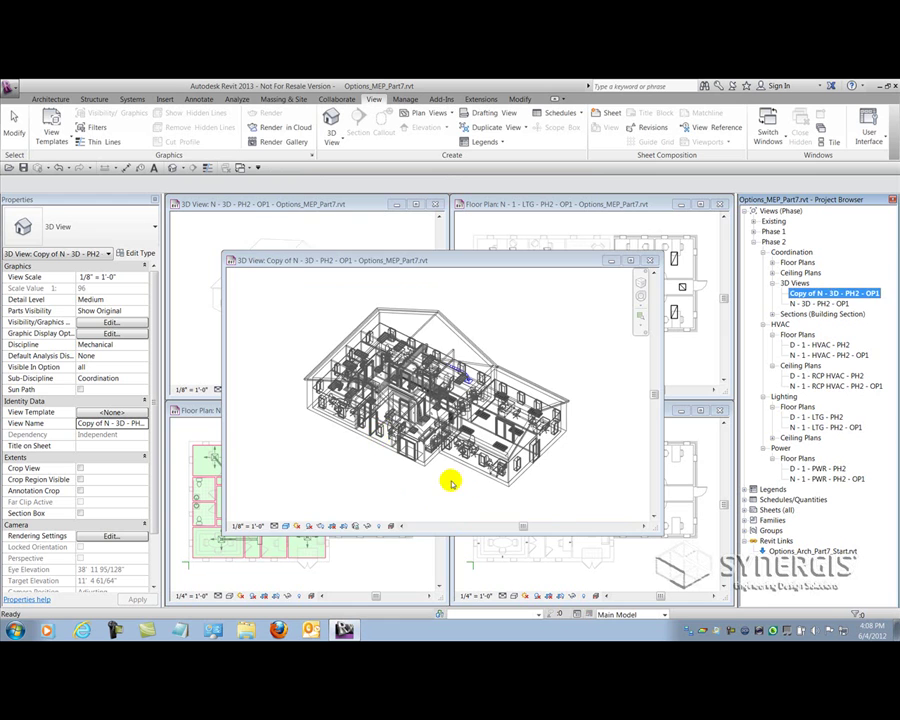
Duplicate the N - 1 - HVAC - PH2 - OP1 floor plan without detailing
left_click(822, 355)
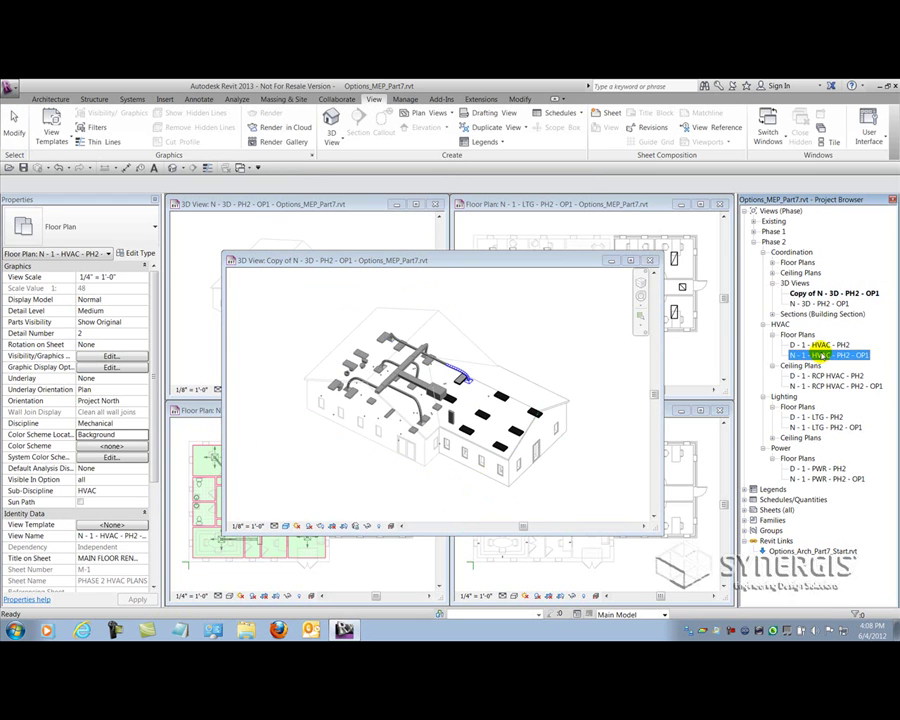
right_click(822, 355)
mouse_move(789, 440)
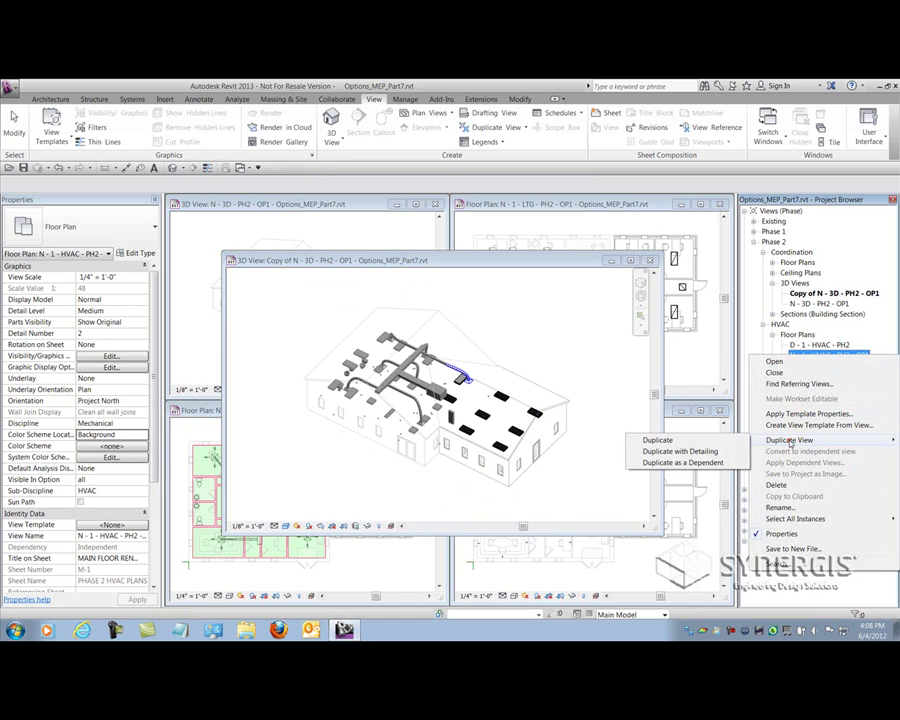
left_click(668, 452)
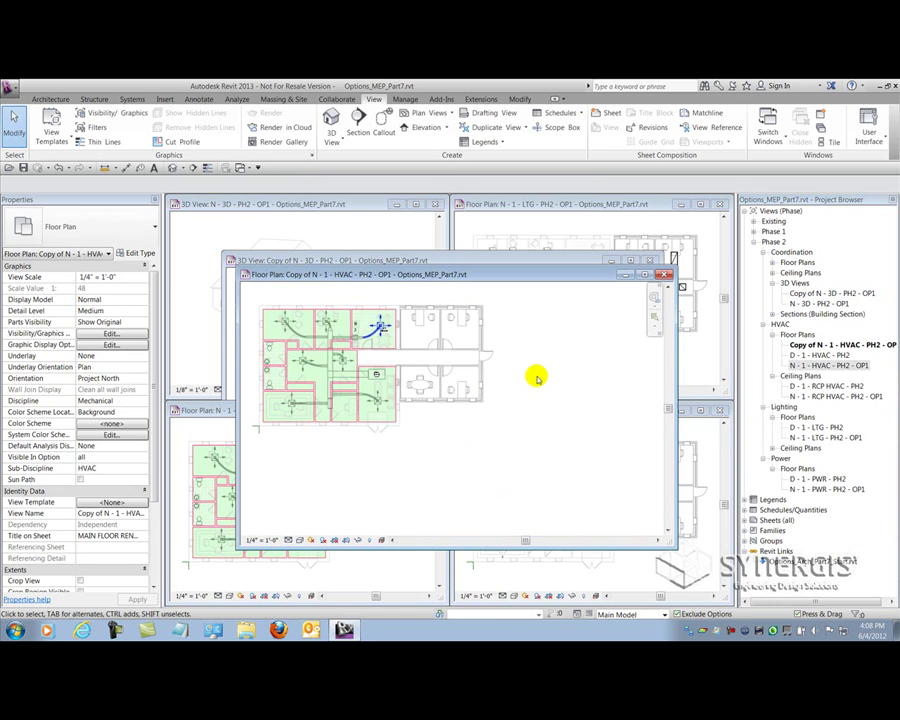
Apply DO - Enclosed & Open Offices to the HVAC plan copy, with view type filter <all>
right_click(828, 344)
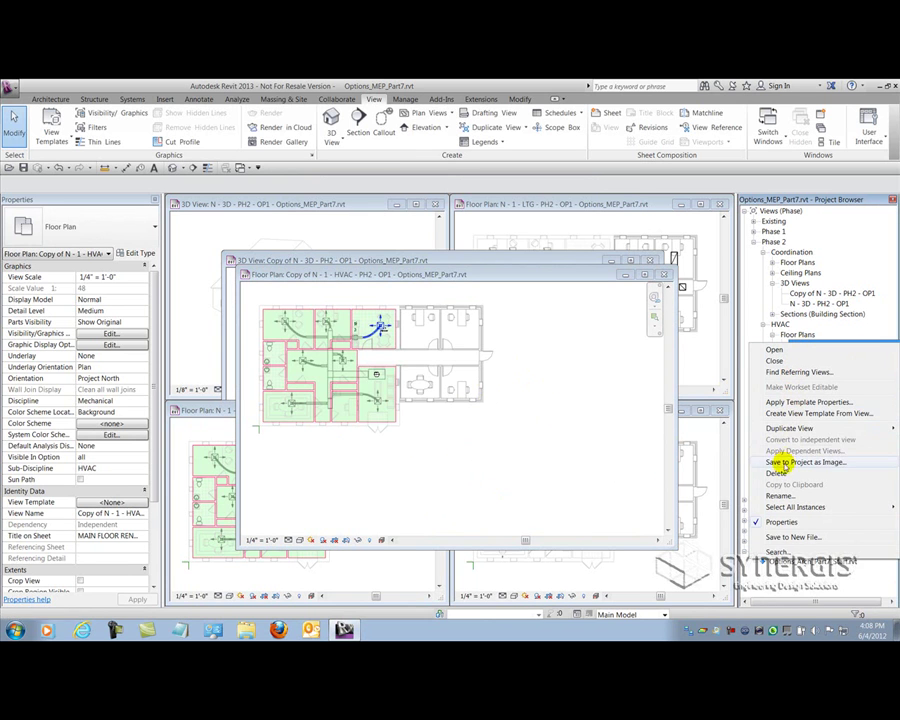
left_click(782, 402)
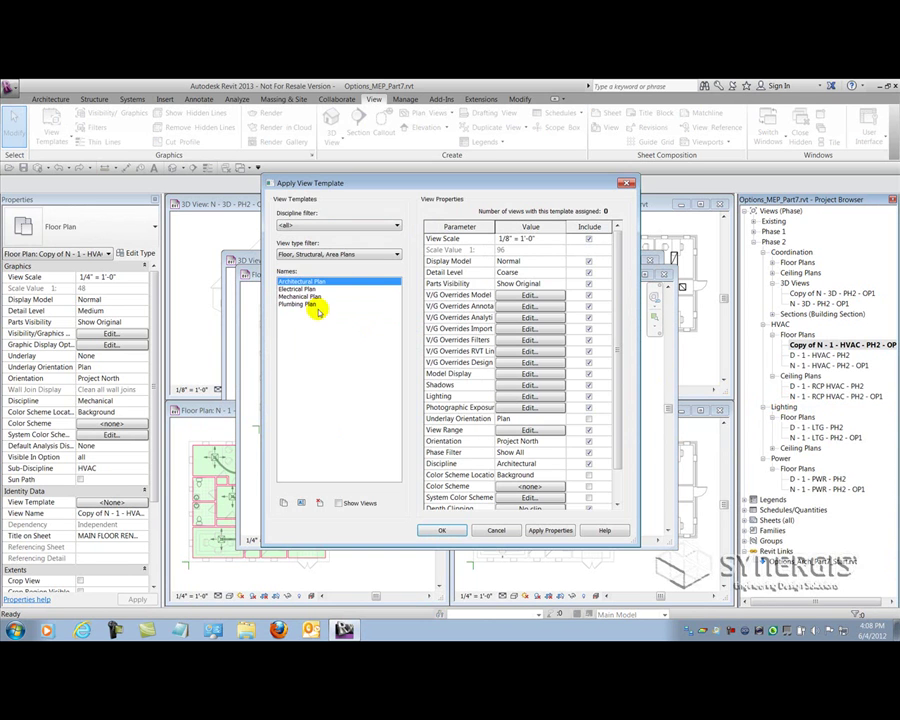
left_click(292, 254)
left_click(290, 262)
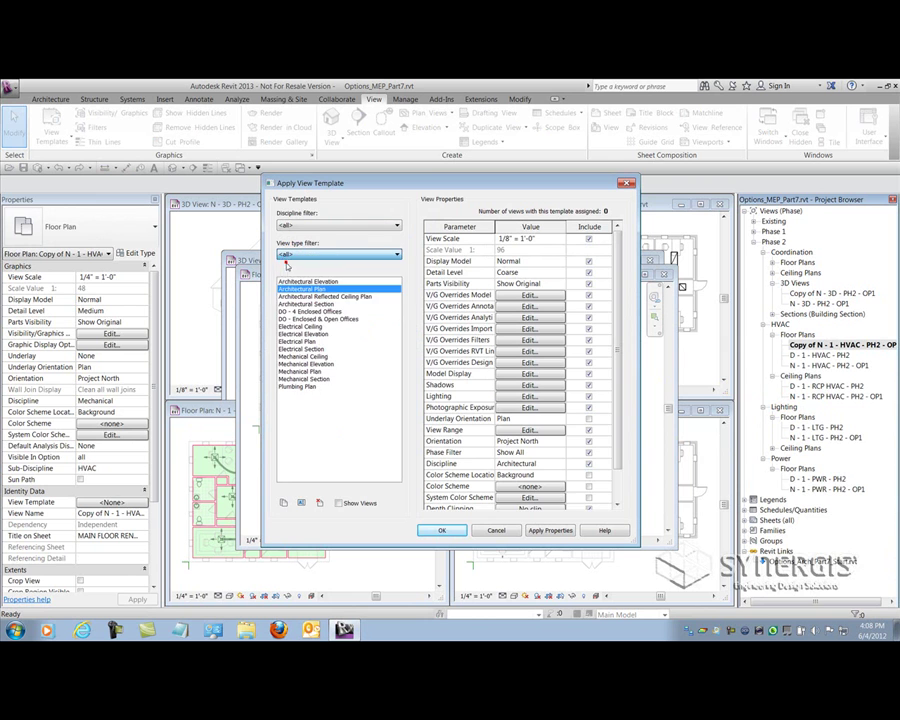
left_click(290, 319)
left_click(442, 530)
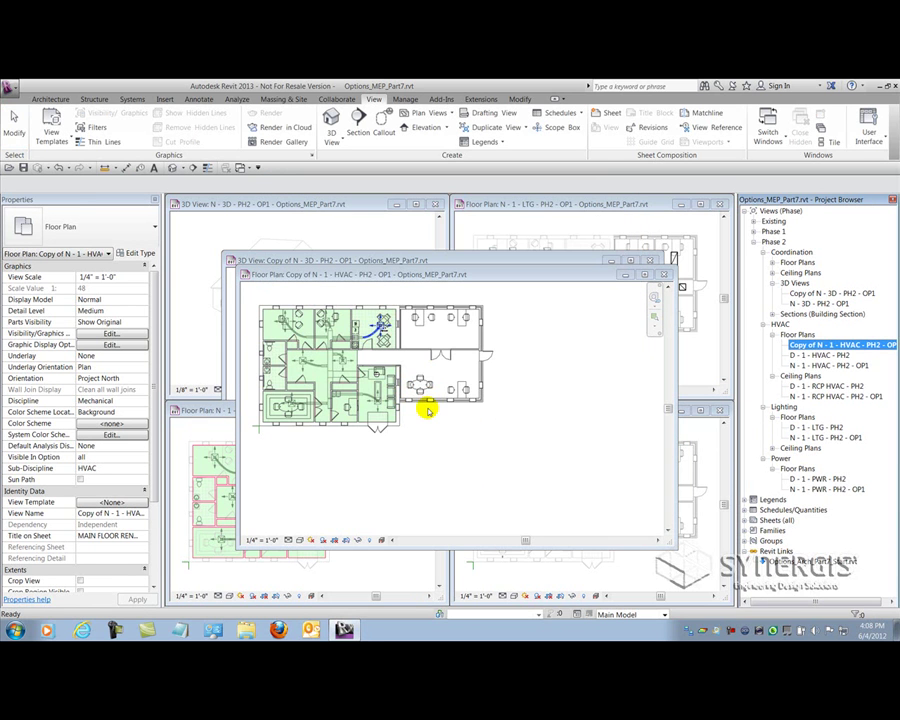
Open the N - 1 - RCP HVAC - PH2 - OP1 ceiling plan and duplicate it without detailing
left_click(838, 397)
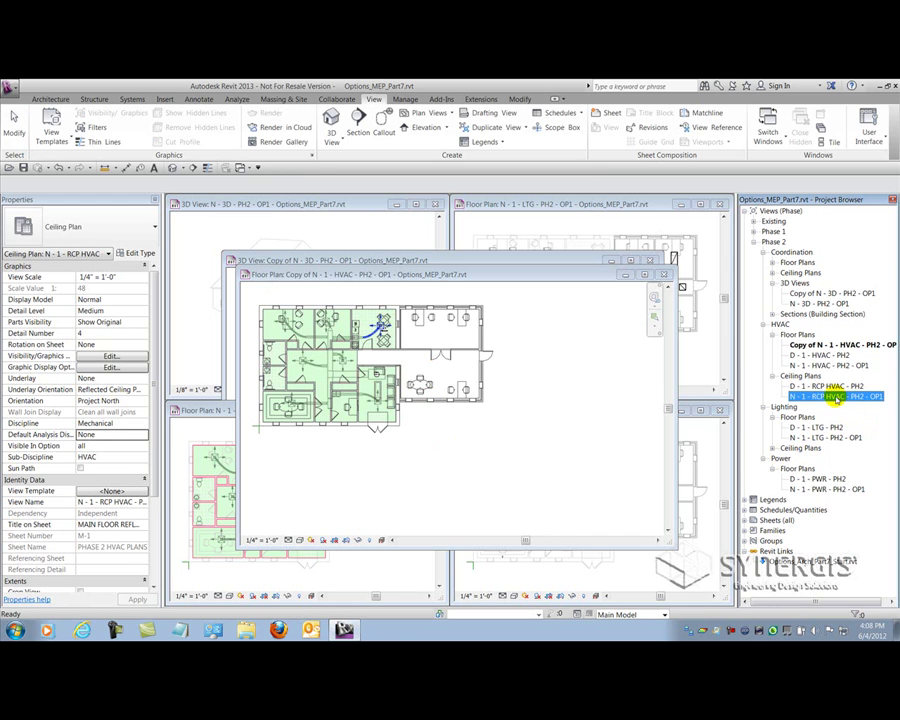
double_click(836, 397)
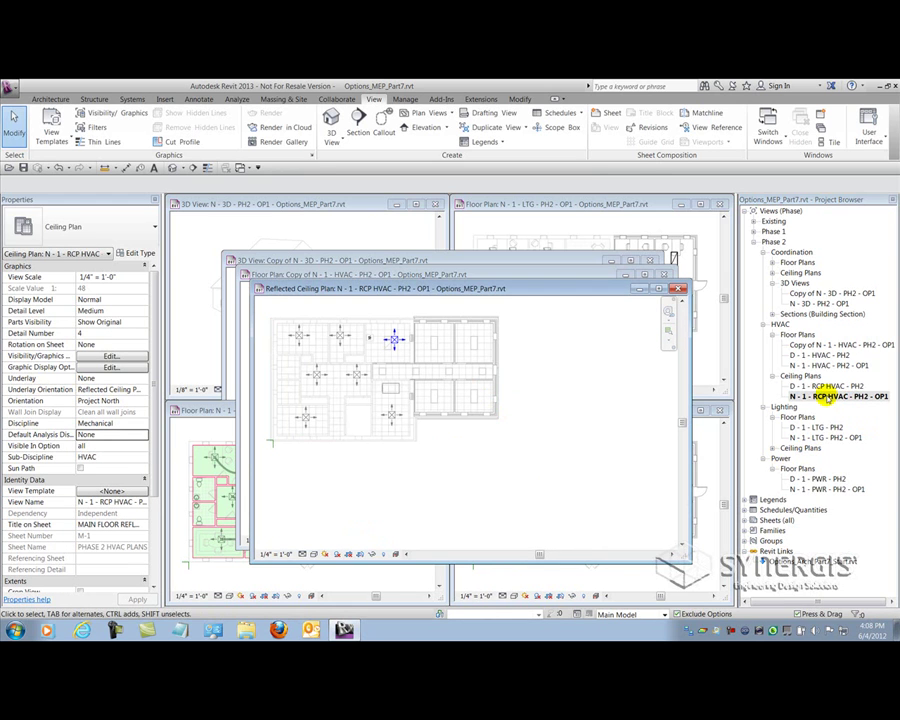
right_click(833, 398)
mouse_move(797, 484)
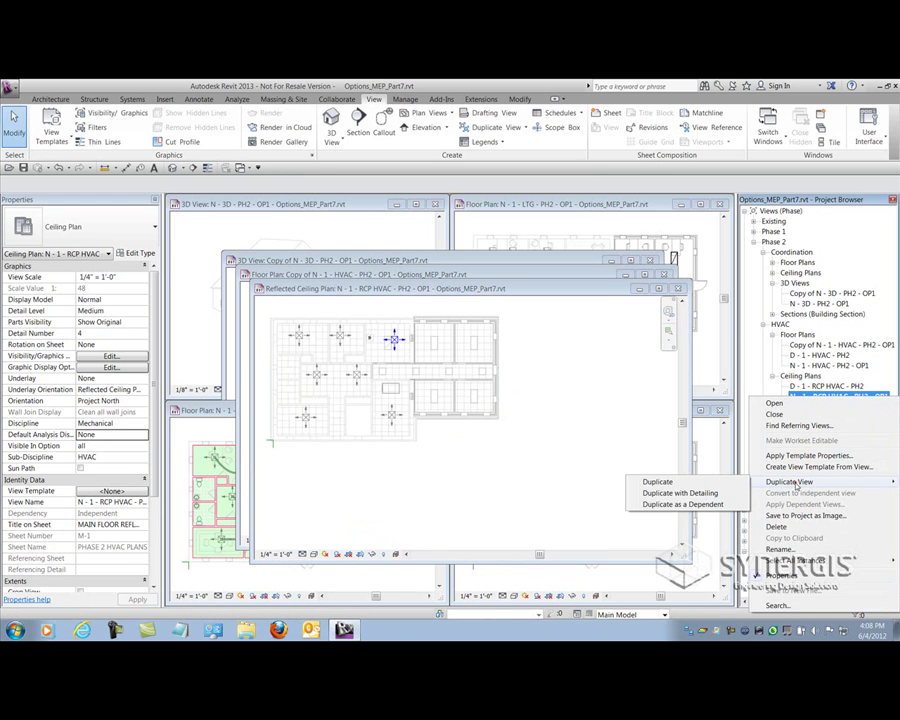
left_click(657, 482)
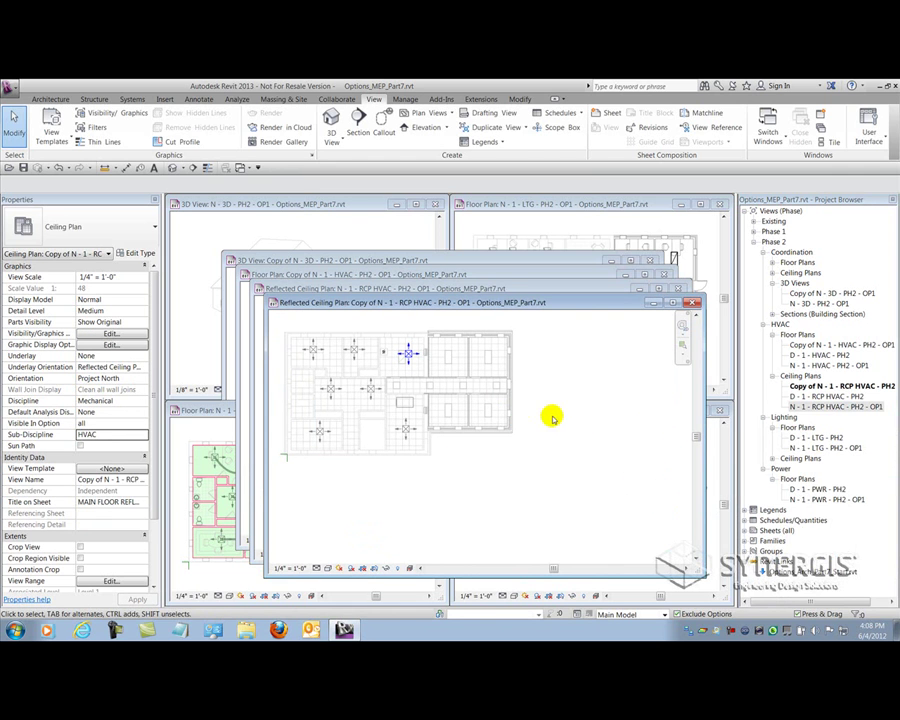
Apply DO - Enclosed & Open Offices to the ceiling plan copy, with view type filter <all>
left_click(770, 387)
right_click(770, 387)
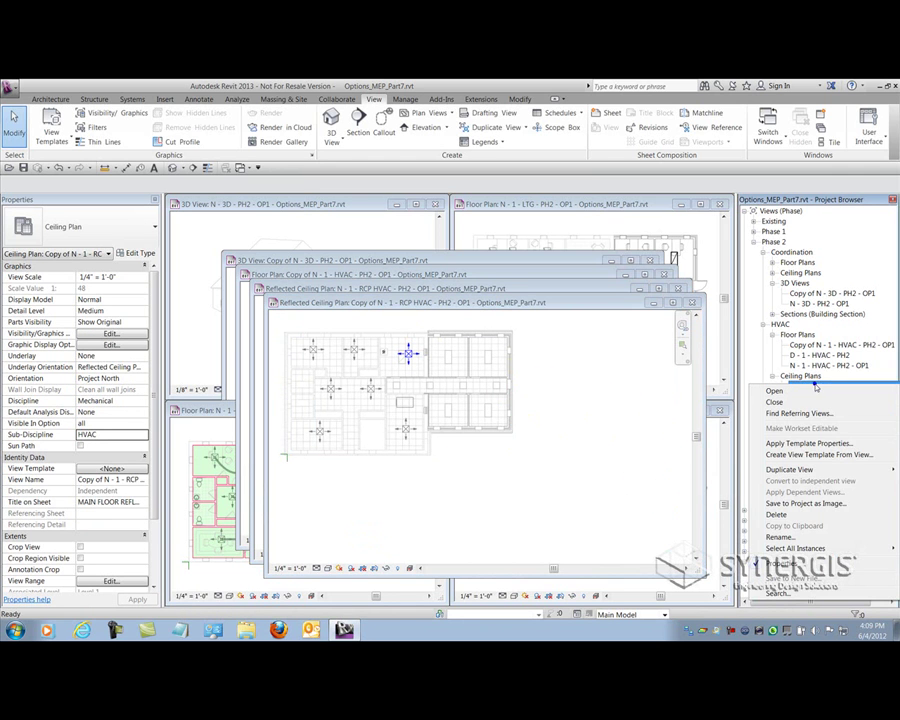
left_click(790, 443)
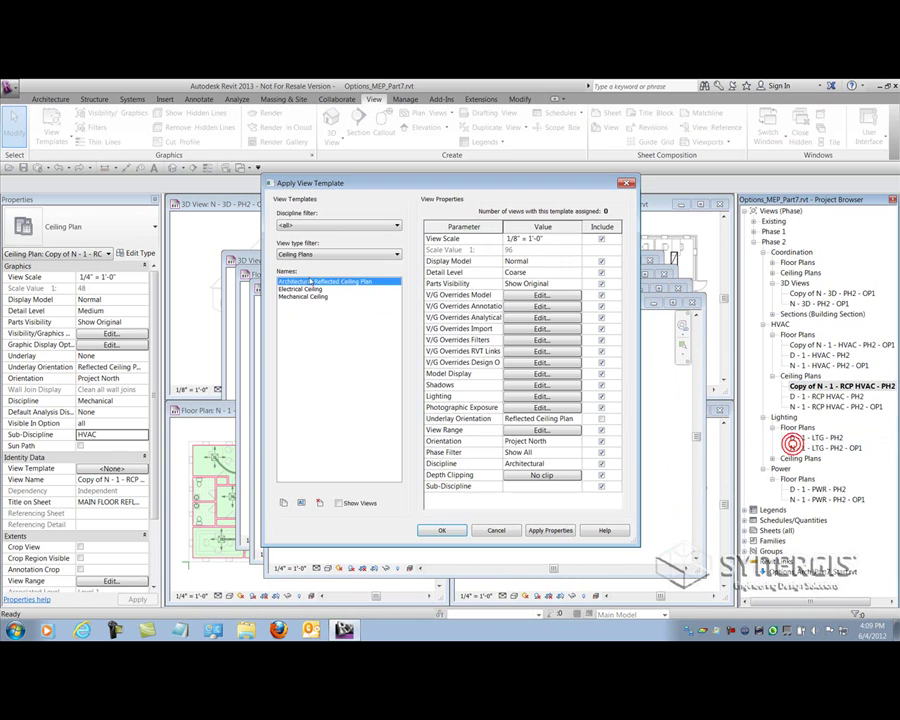
left_click(310, 255)
left_click(295, 265)
left_click(301, 319)
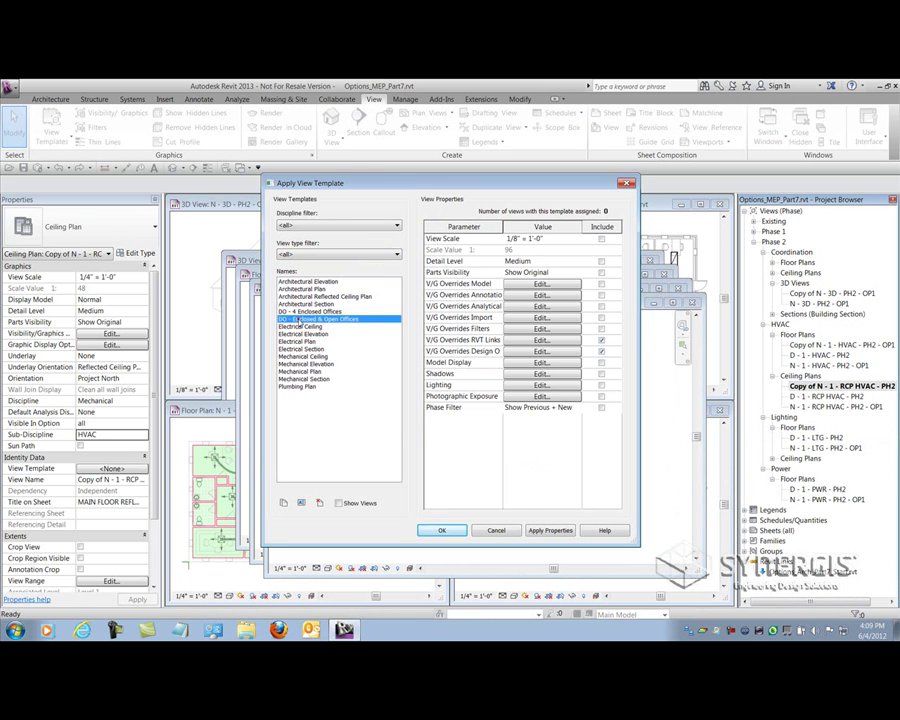
left_click(441, 530)
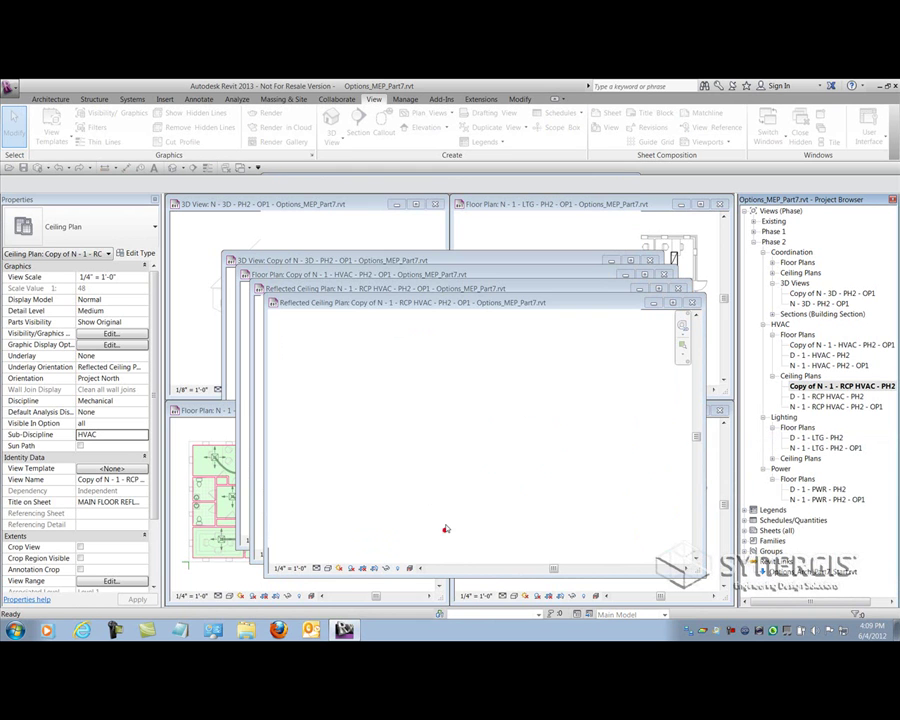
Duplicate the N - 1 - LTG - PH2 - OP1 lighting plan without detailing
left_click(830, 449)
right_click(830, 449)
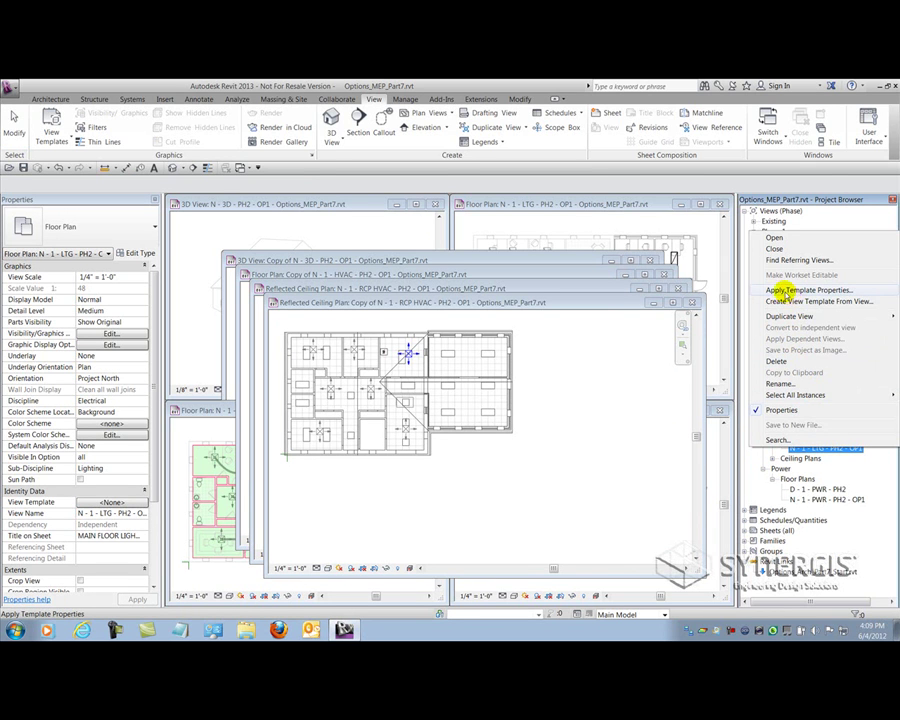
mouse_move(765, 316)
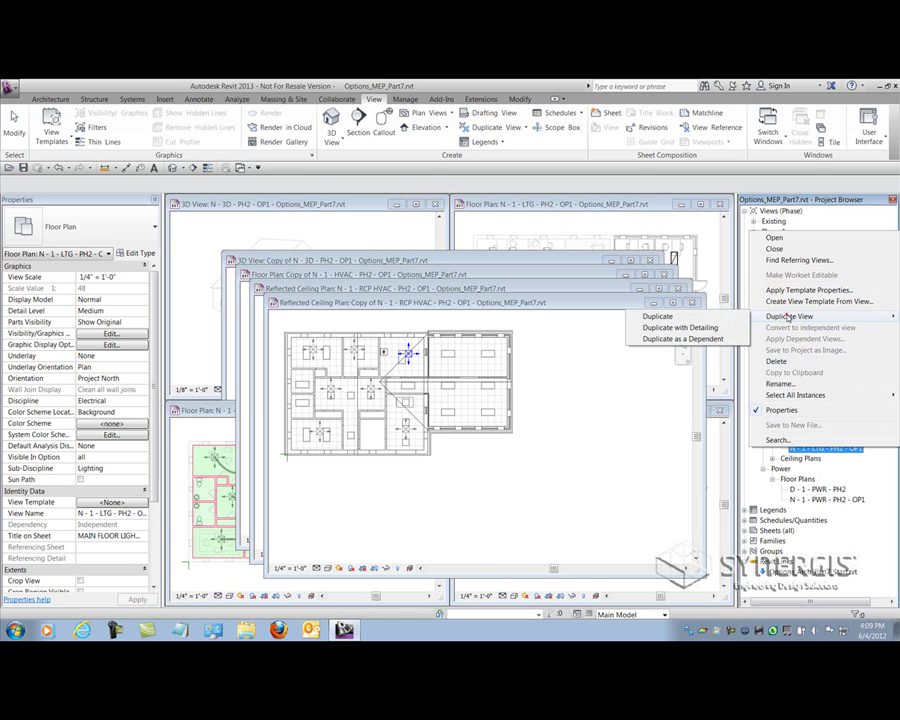
left_click(655, 317)
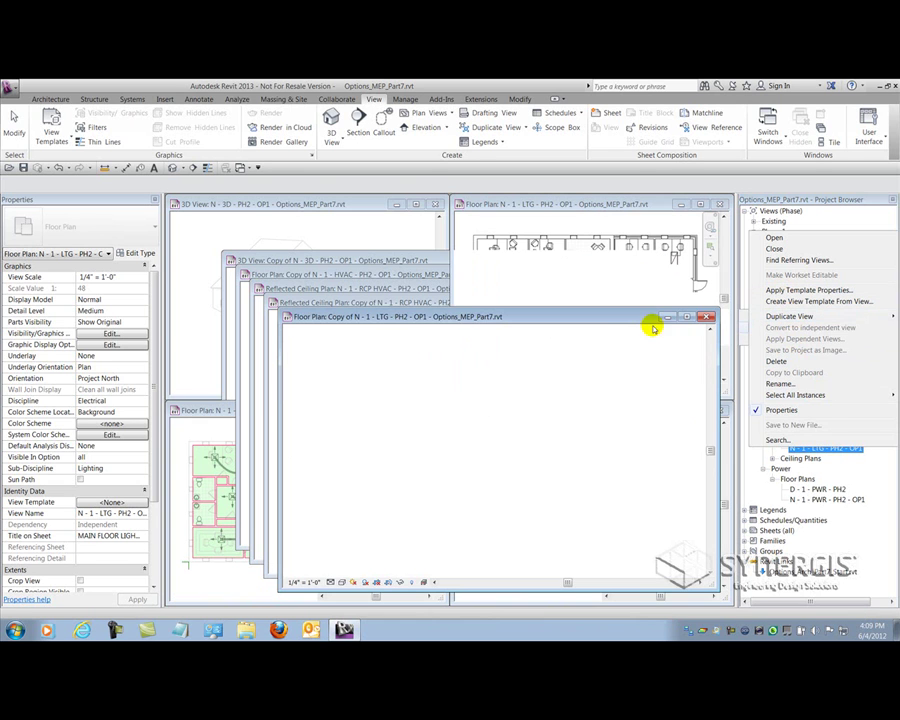
Apply DO - Enclosed & Open Offices to the lighting plan copy, with view type filter <all>
right_click(823, 437)
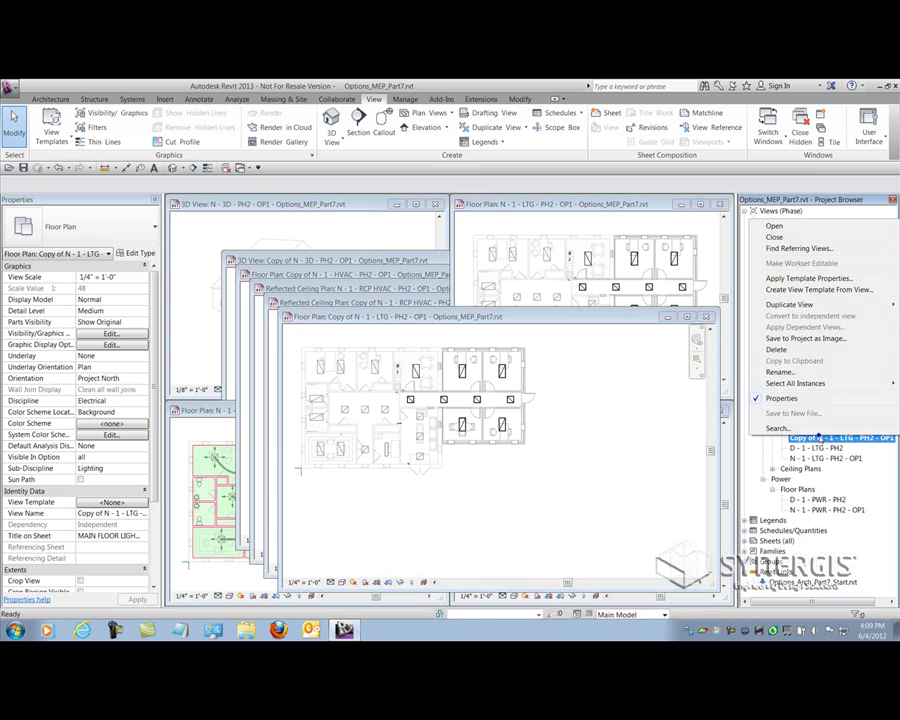
left_click(781, 279)
left_click(287, 255)
left_click(287, 263)
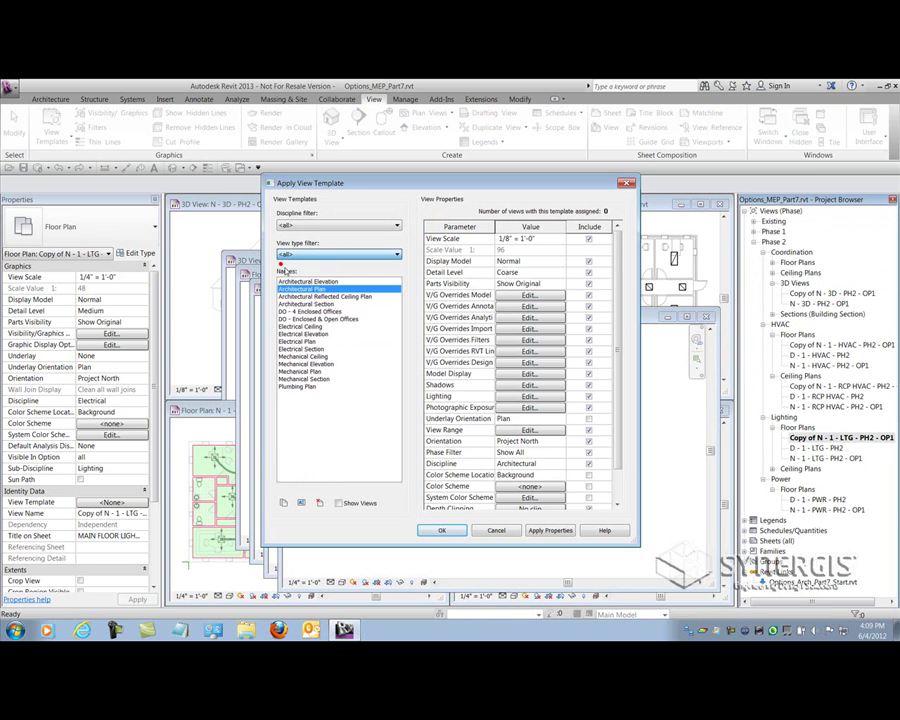
left_click(294, 319)
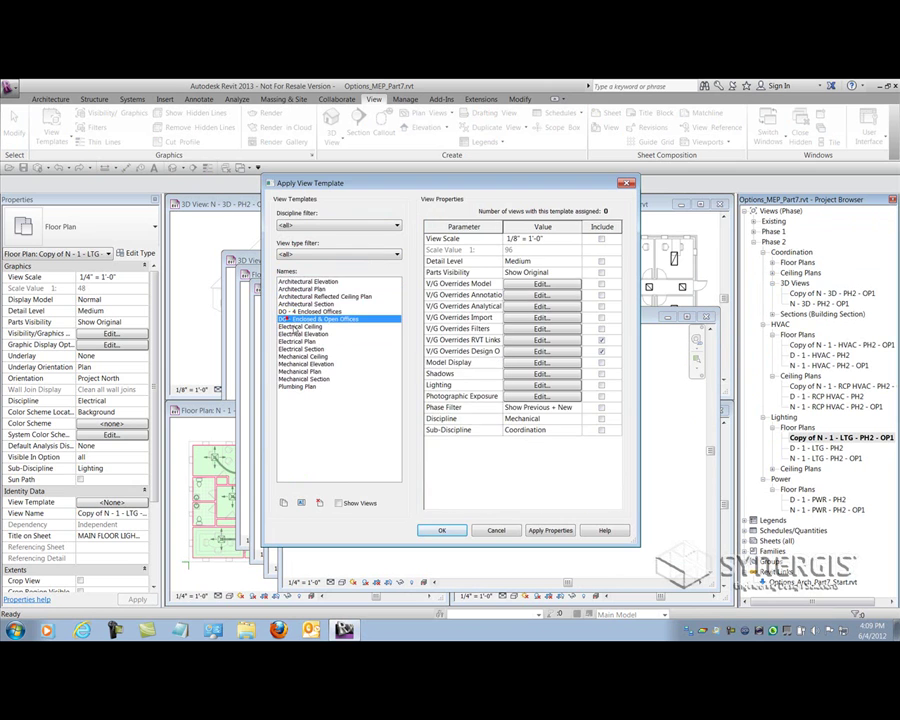
left_click(434, 528)
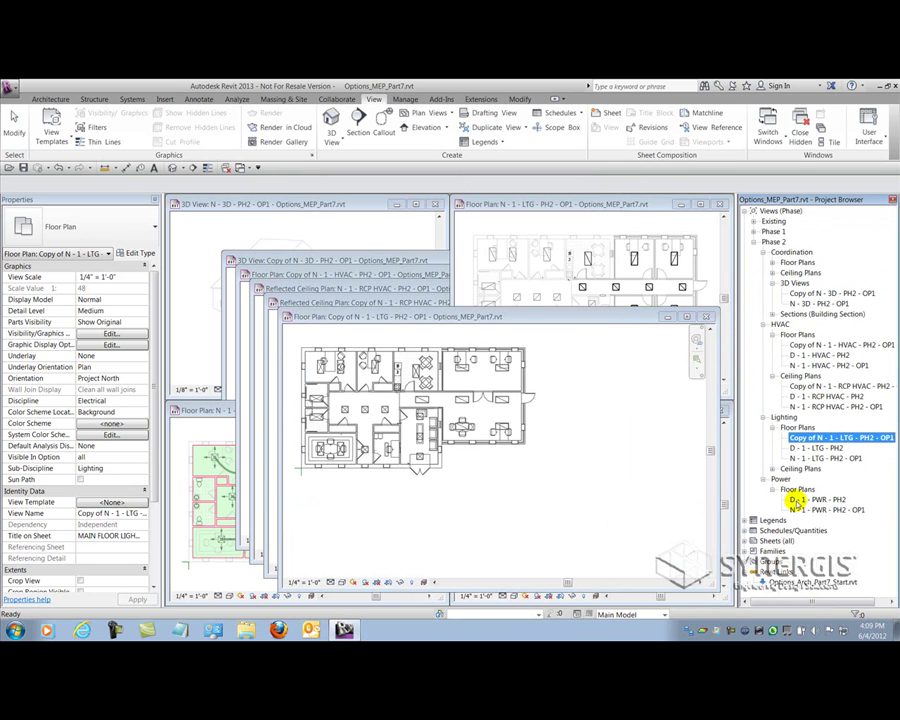
Duplicate the N - 1 - PWR - PH2 - OP1 power plan with detailing
left_click(827, 509)
right_click(827, 509)
mouse_move(783, 378)
left_click(697, 392)
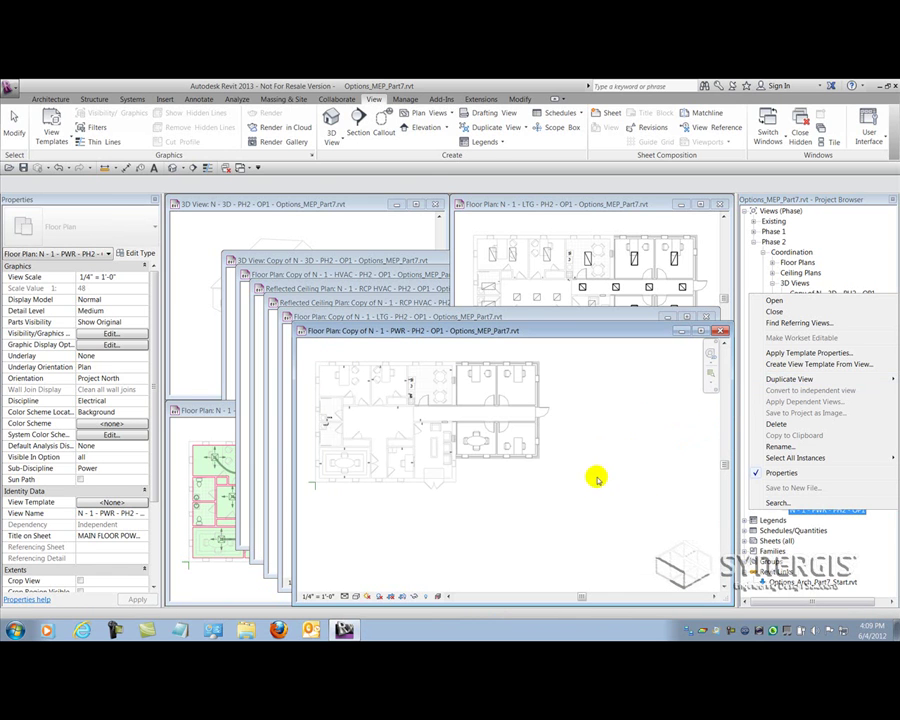
Apply a view template to the power plan copy, with view type filter <all>
right_click(820, 493)
left_click(774, 344)
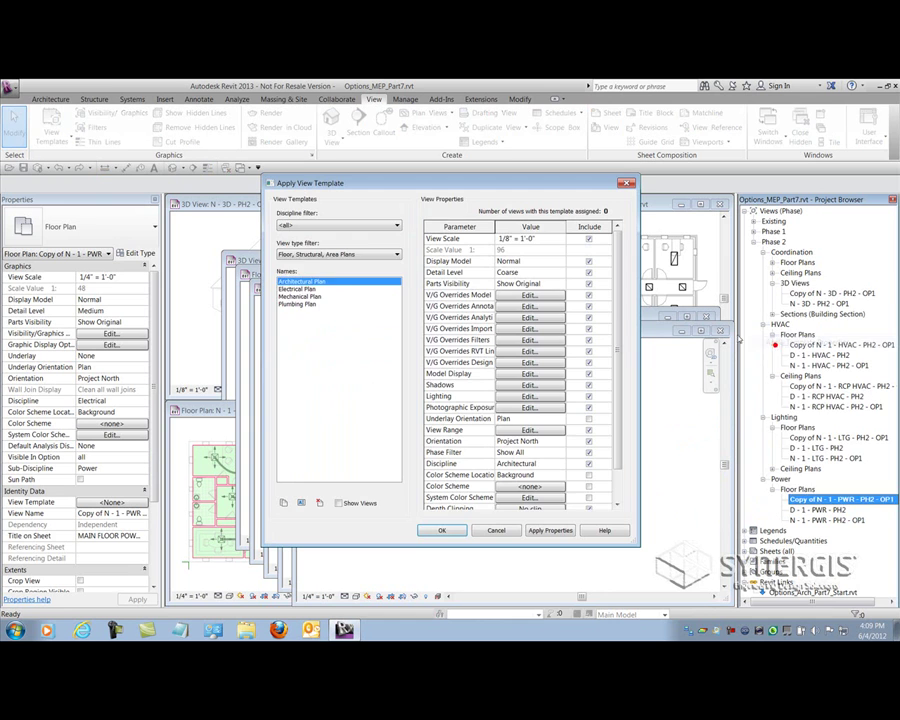
left_click(289, 255)
left_click(281, 263)
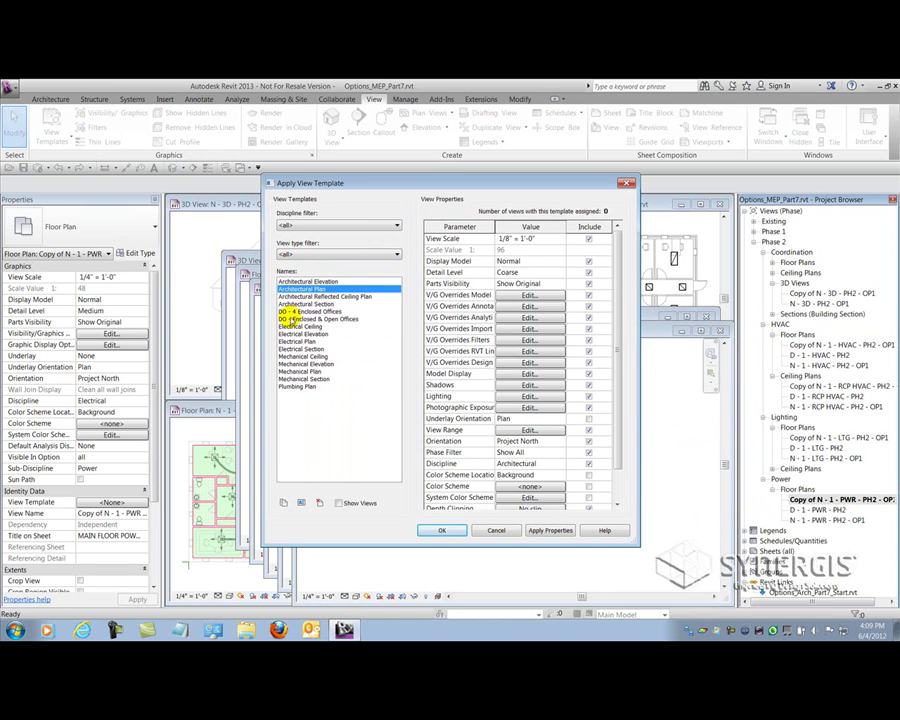
left_click(281, 316)
left_click(440, 530)
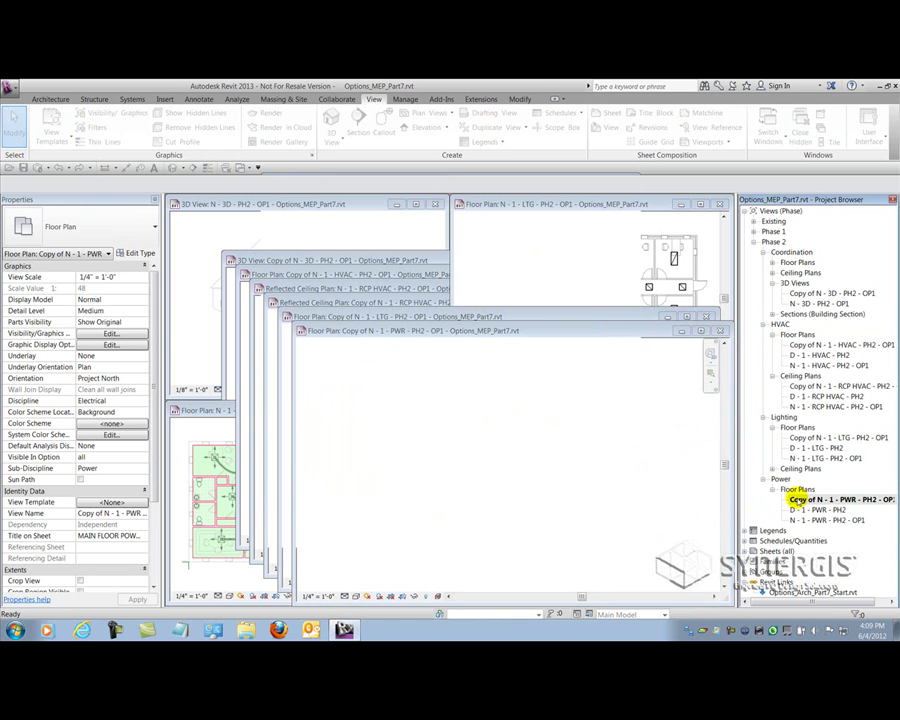
Rename the copied power plan to N - 1 - PWR - PH2 - OP2
key("F2")
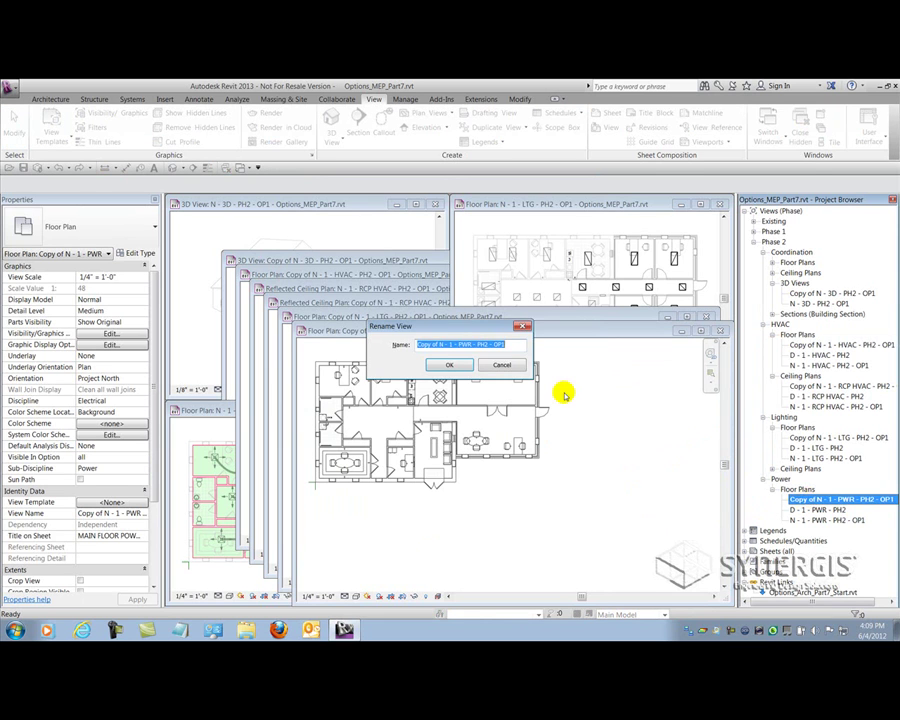
left_click(440, 343)
left_click_drag(440, 344, 448, 344)
key("Delete")
left_click(483, 344)
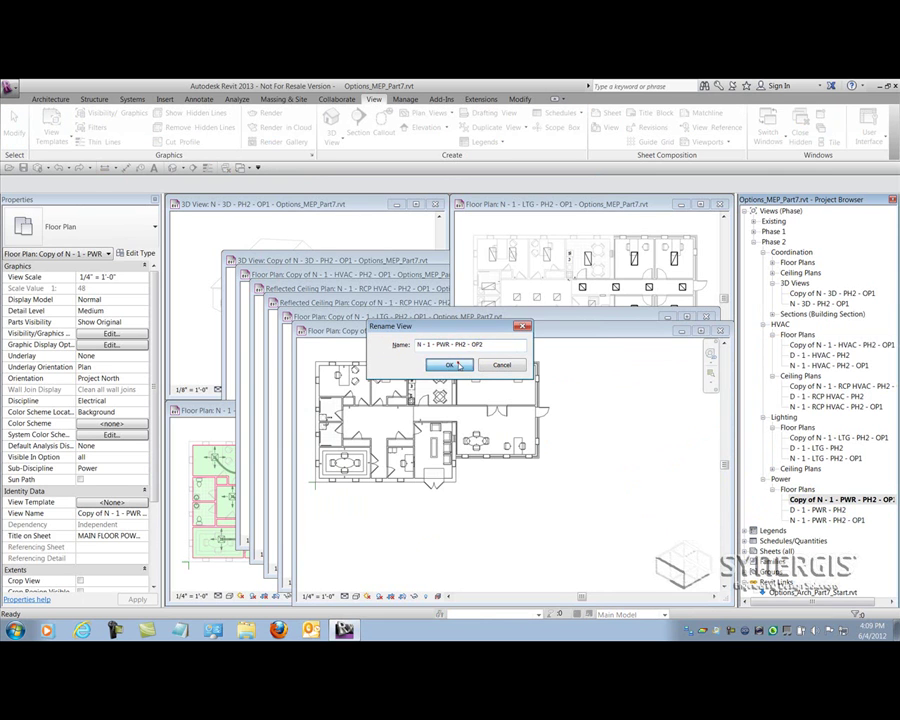
key("Return")
Rename the copied lighting plan to N - 1 - LTG - PH2 - OP2
left_click(838, 437)
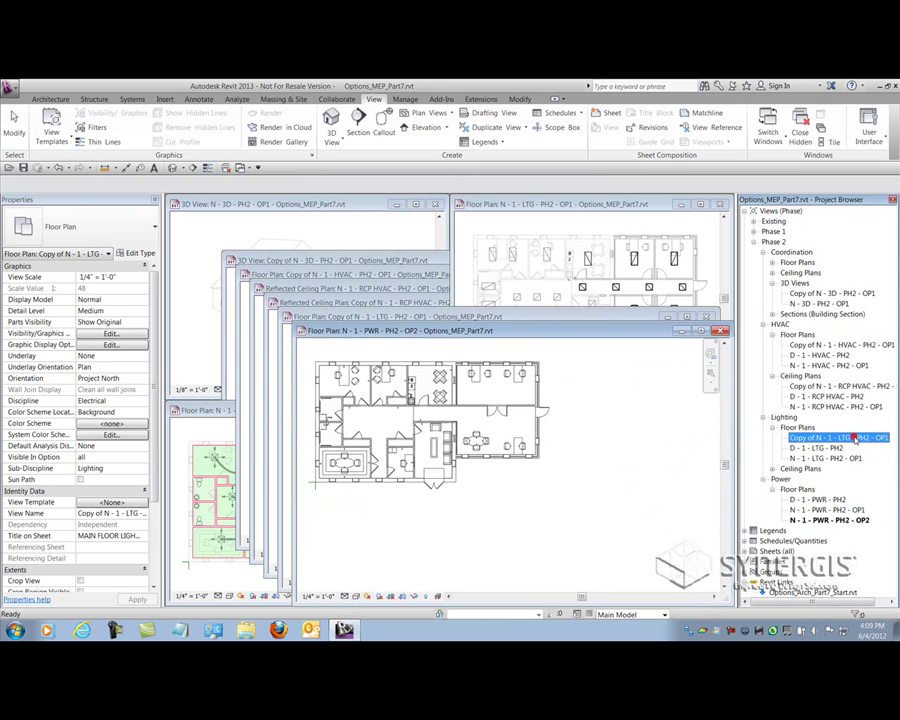
key("F2")
left_click_drag(446, 344, 415, 344)
key("Delete")
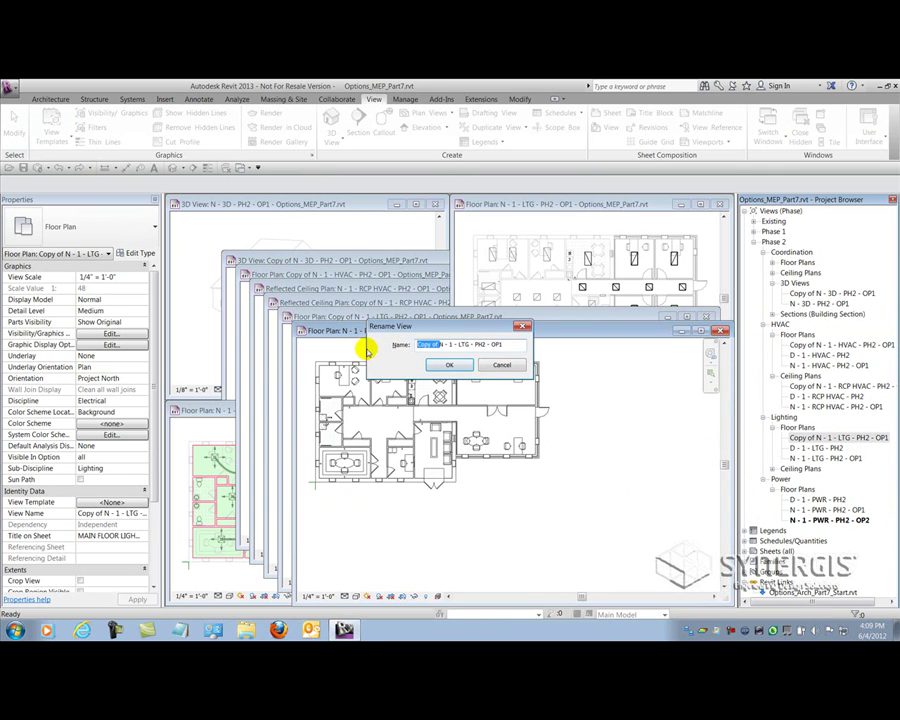
left_click(477, 344)
key("BackSpace")
type("2")
left_click(449, 364)
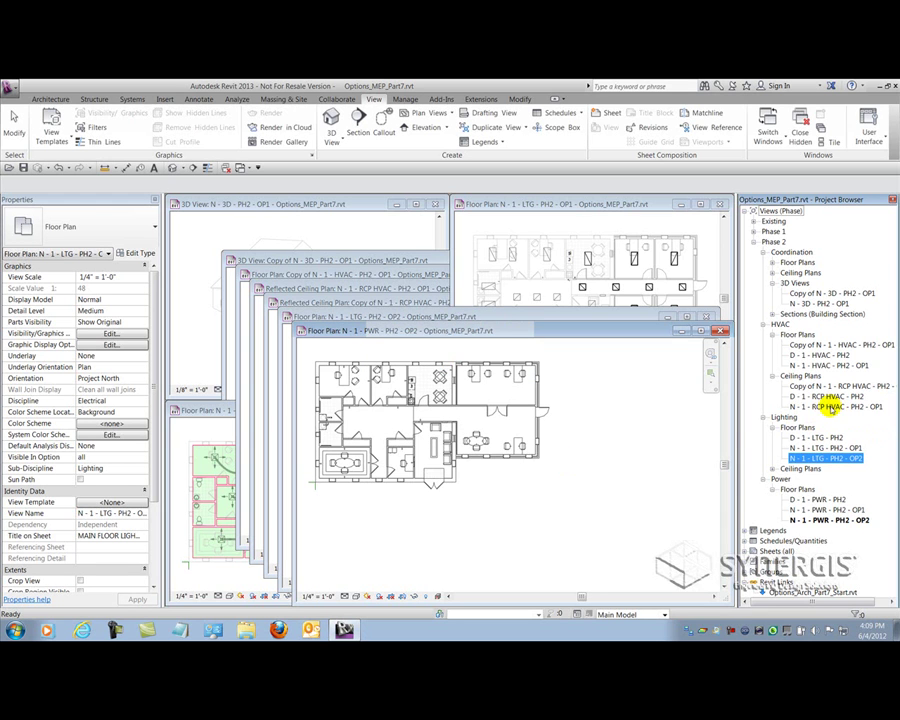
Rename the copied ceiling plan to N - 1 - RCP HVAC - PH2 - OP2
left_click(833, 407)
right_click(833, 407)
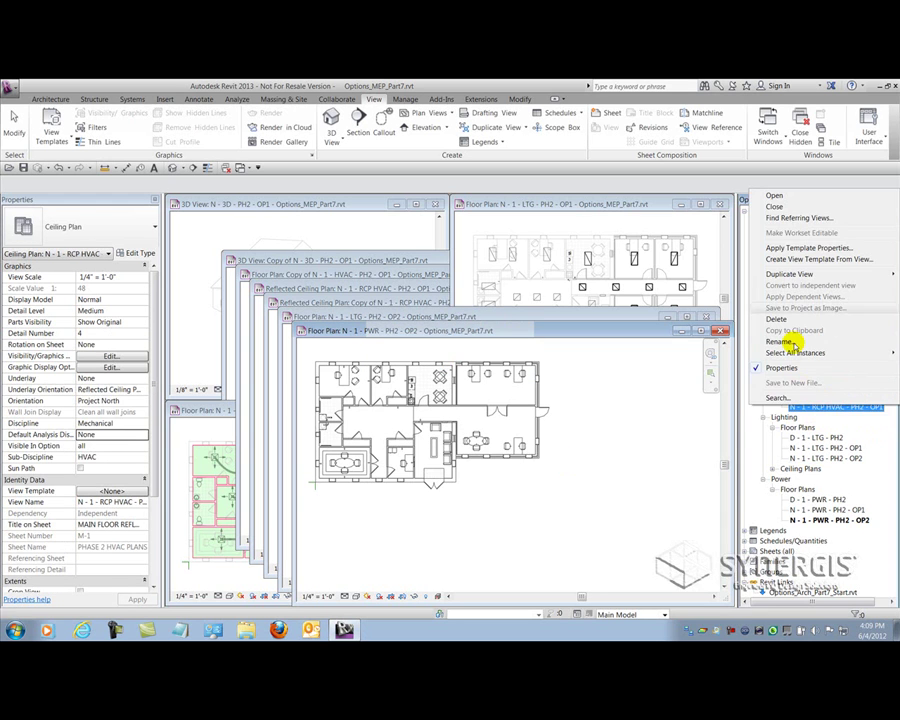
key("Escape")
left_click(815, 387)
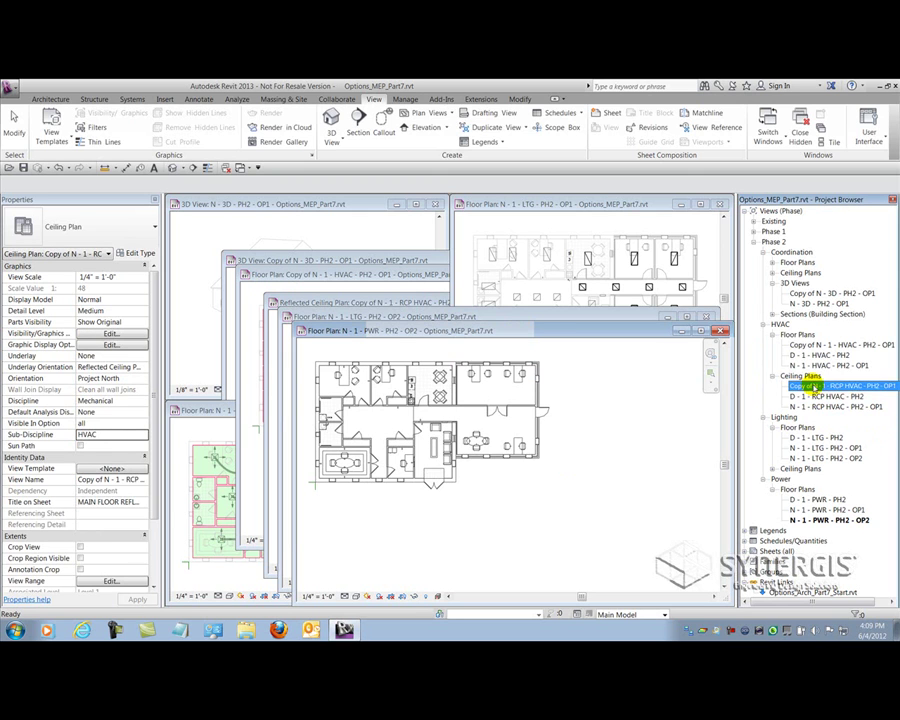
key("F2")
left_click(437, 344)
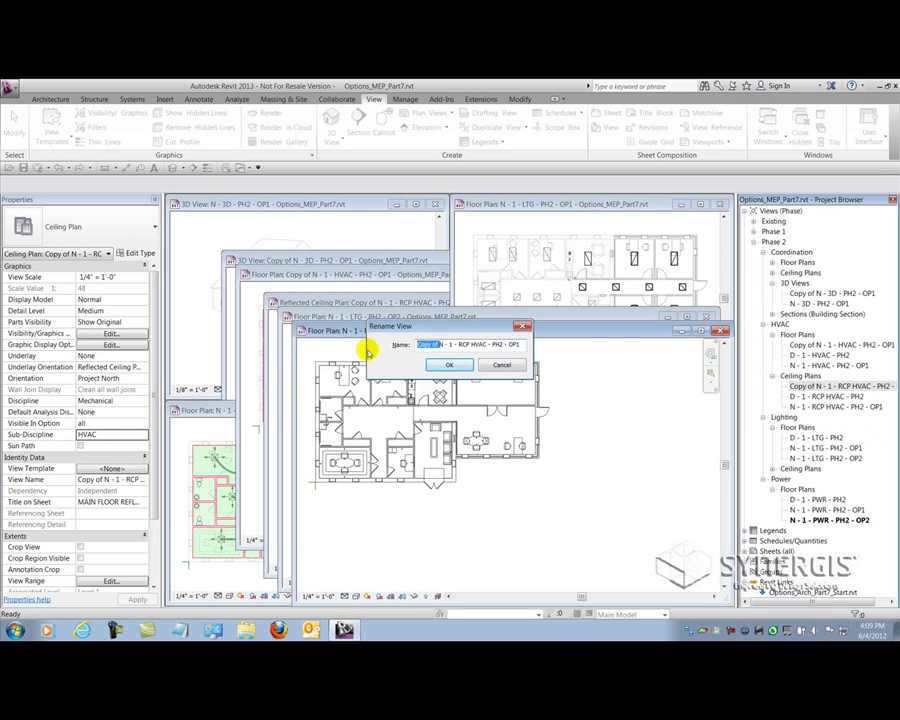
key("Delete")
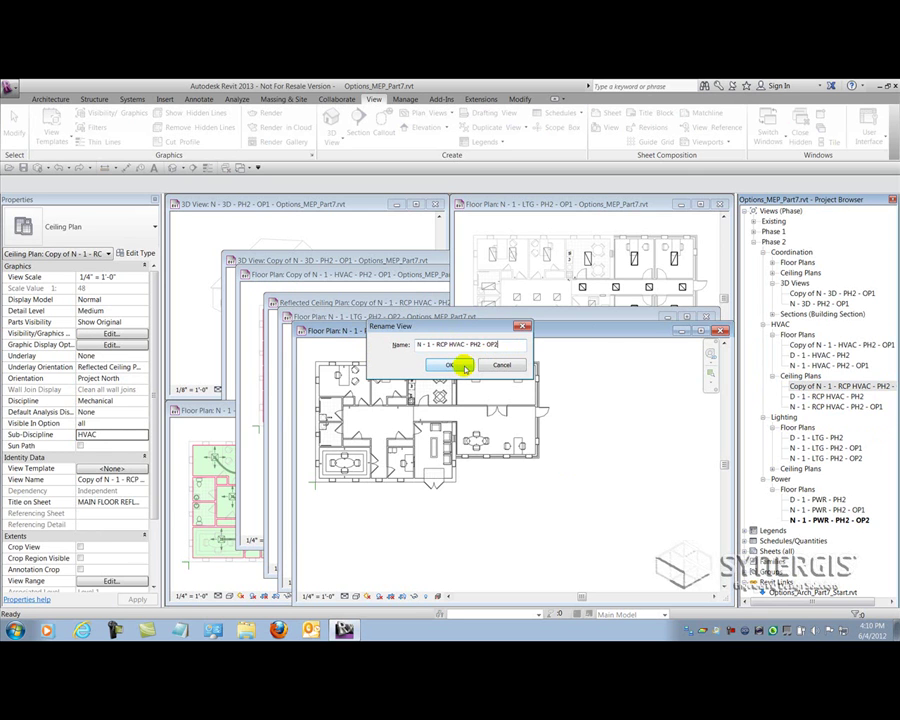
left_click(449, 365)
Rename the copied HVAC plan to N - 1 - HVAC - PH2 - OP2
left_click(803, 344)
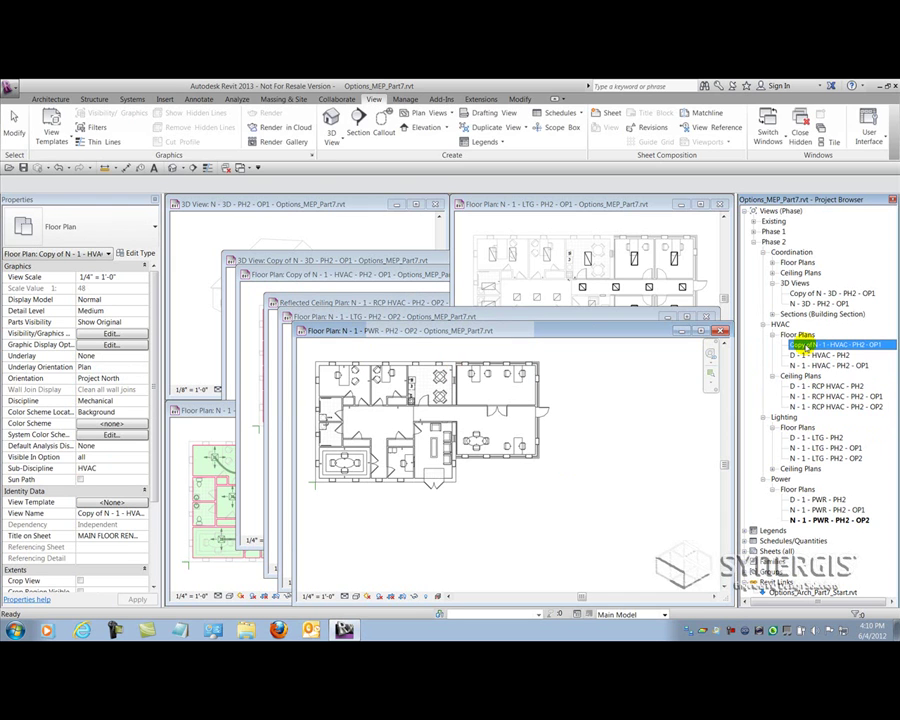
key("F2")
left_click(437, 344)
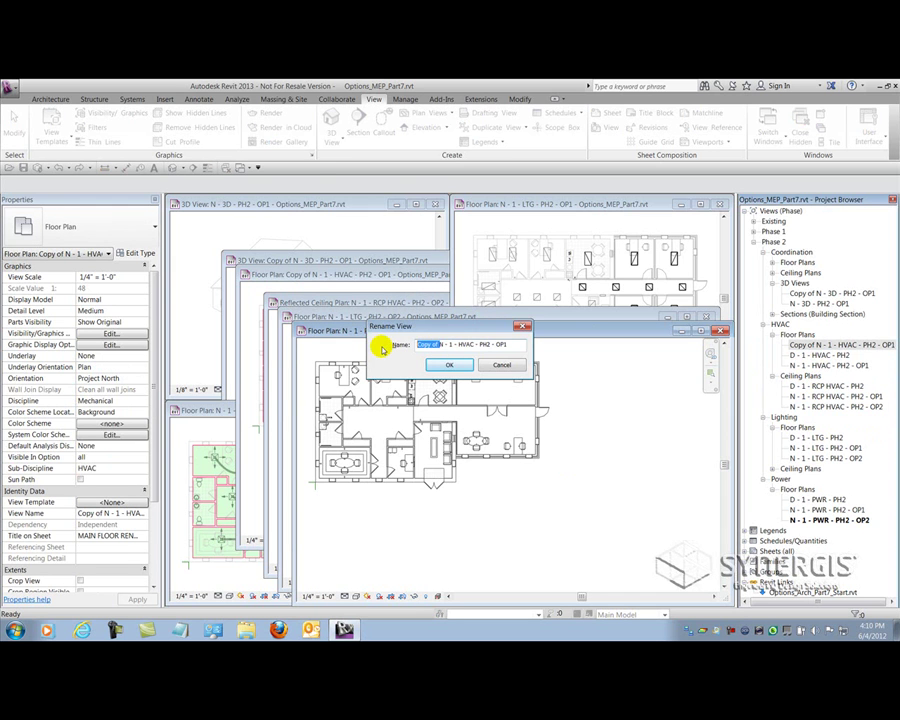
key("Delete")
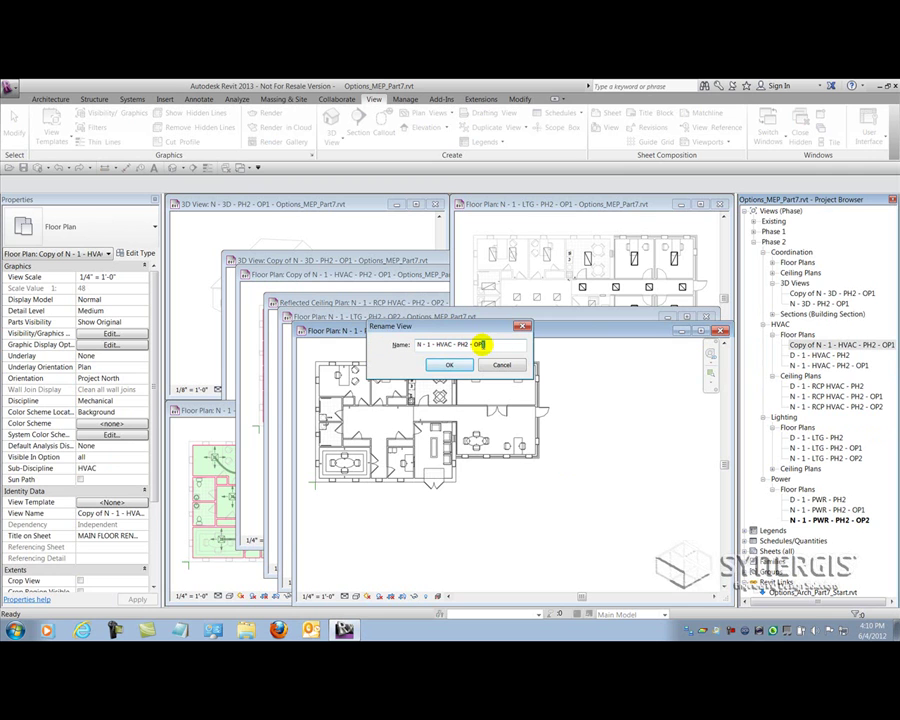
left_click(452, 364)
Rename the copied 3D view to N - 3D - PH2 - OP2
left_click(792, 294)
key("F2")
left_click_drag(440, 344, 388, 347)
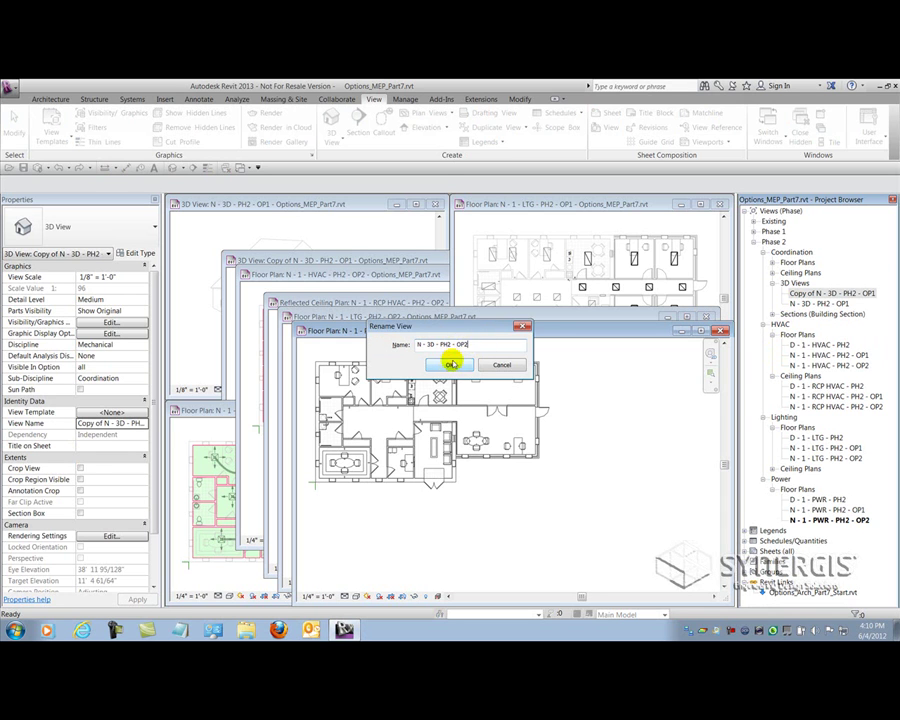
left_click(450, 365)
left_click(618, 457)
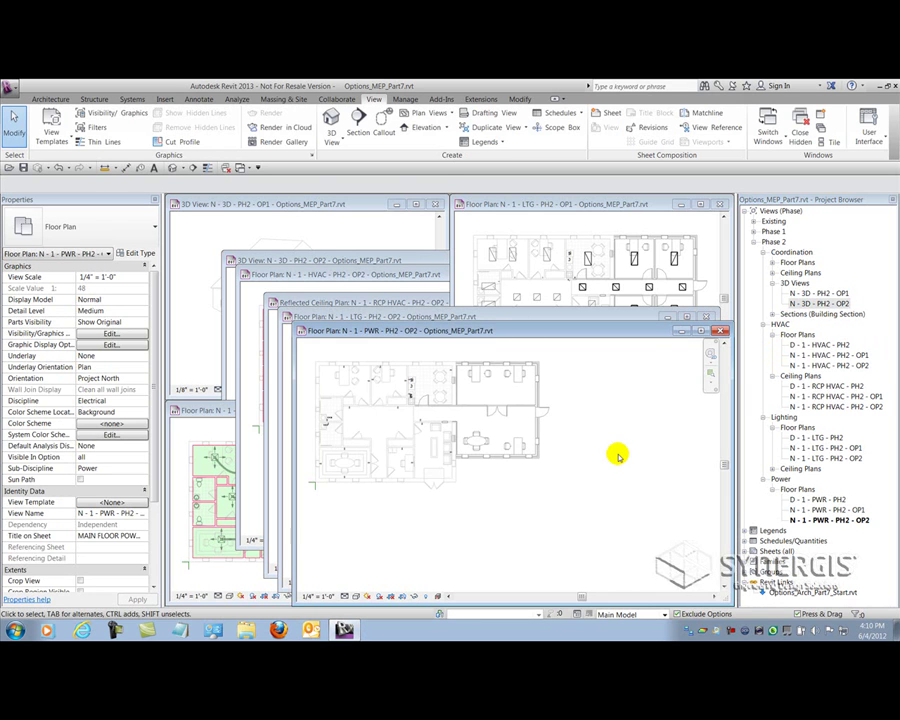
Tile all nine open views with WT and zoom each to fit with ZA
key("w")
key("t")
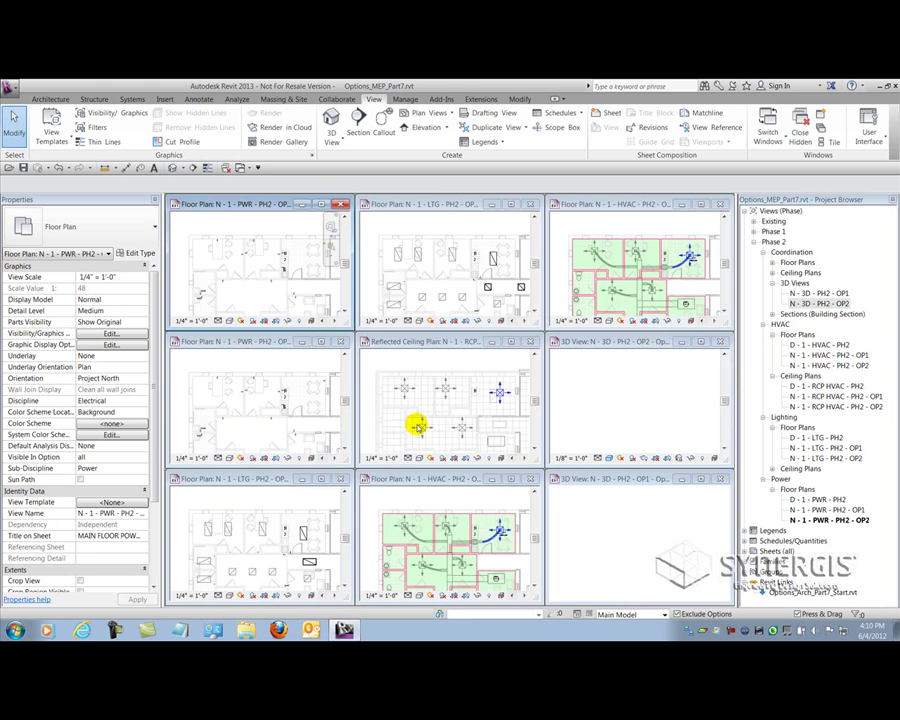
key("z")
key("a")
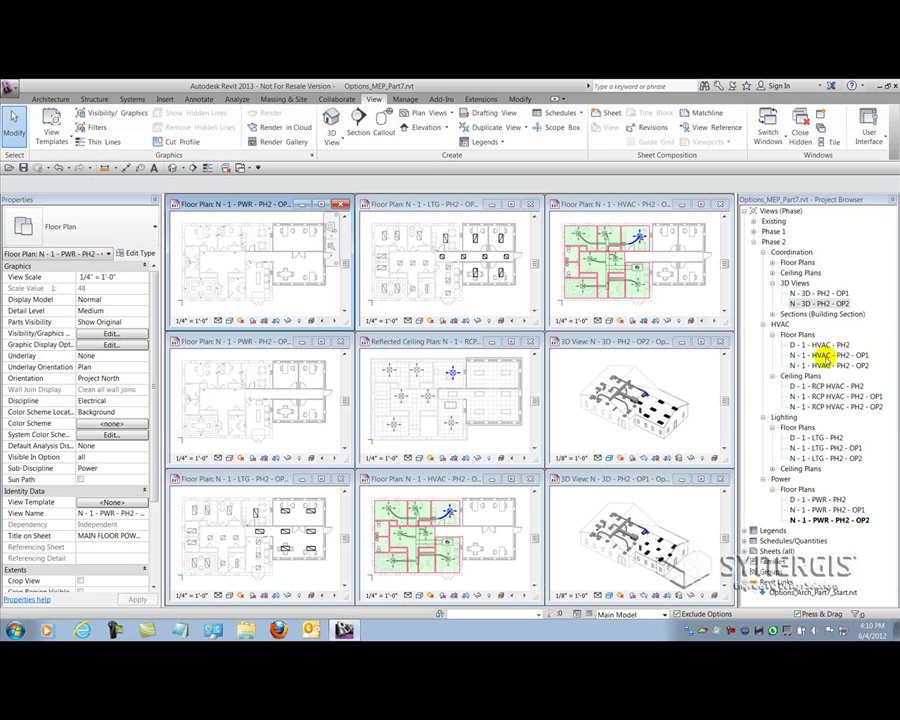
Open N - 1 - HVAC - PH2 - OP1 maximized and zoom it to fit
double_click(822, 355)
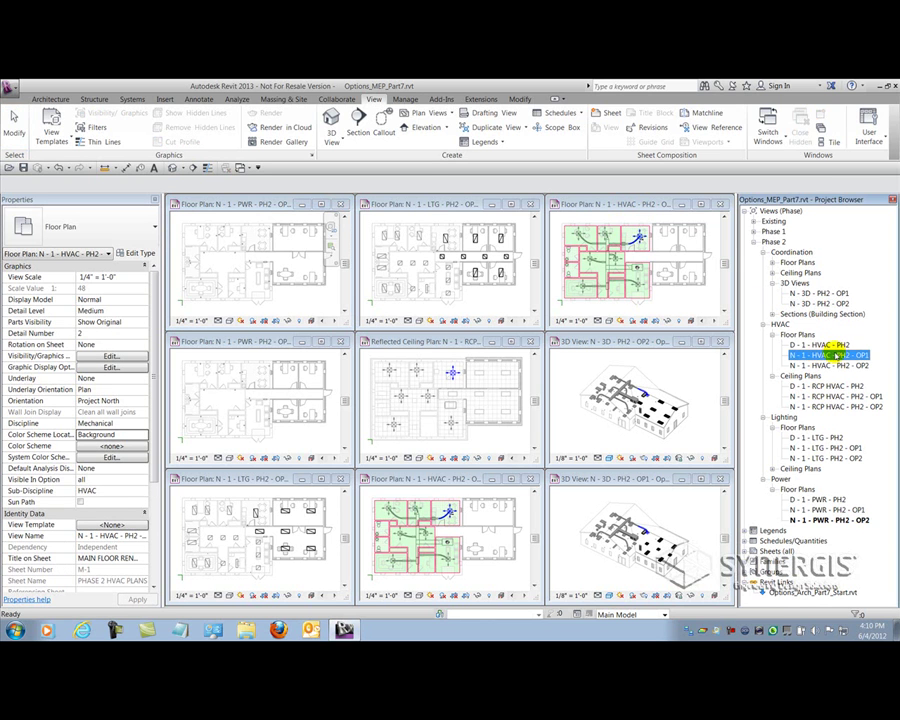
left_click(701, 204)
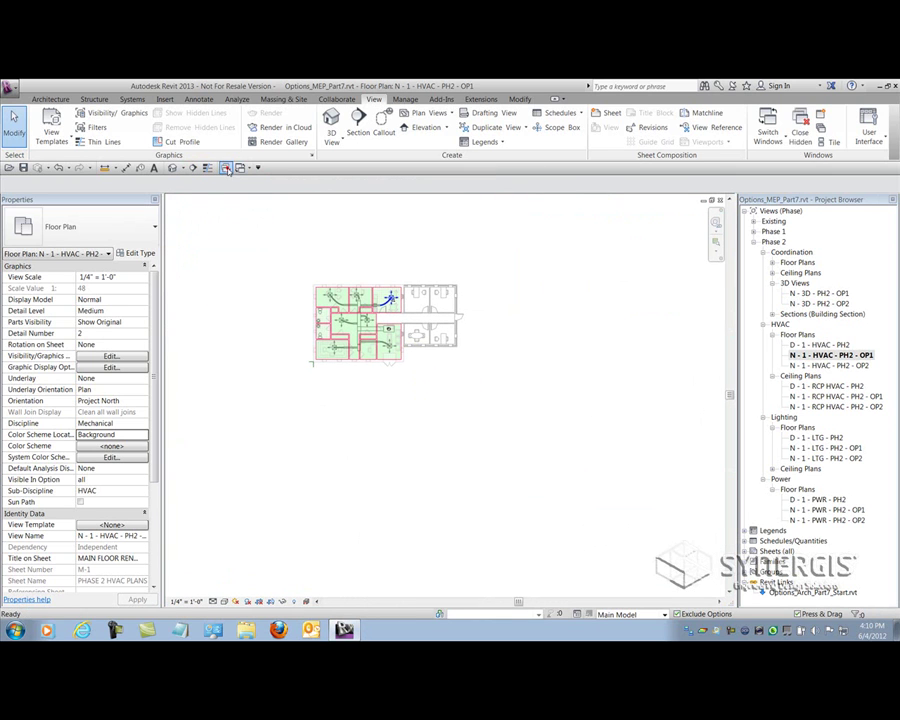
right_click(299, 388)
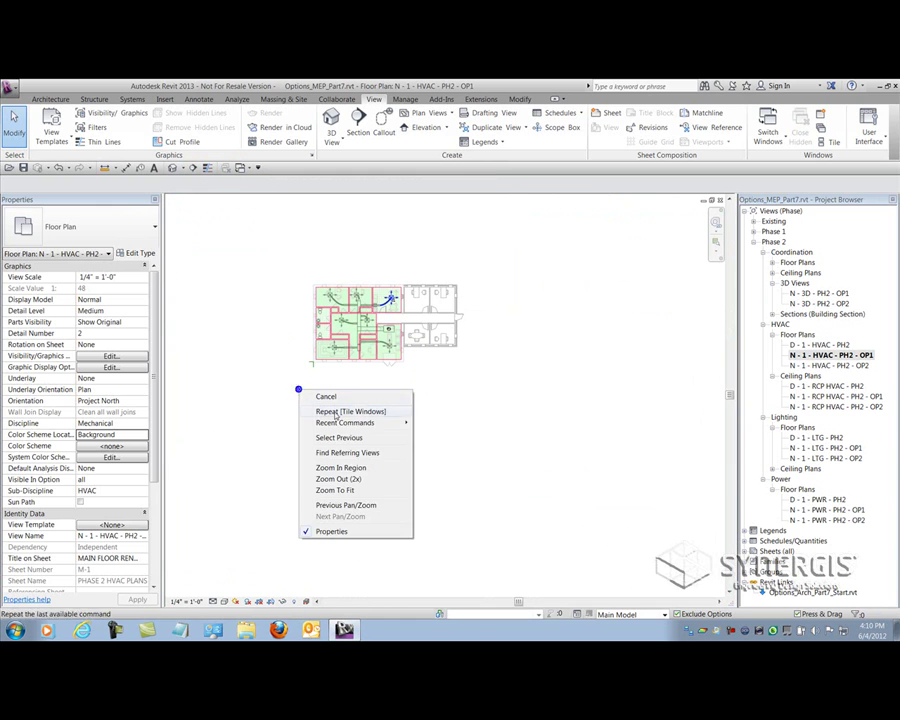
left_click(336, 490)
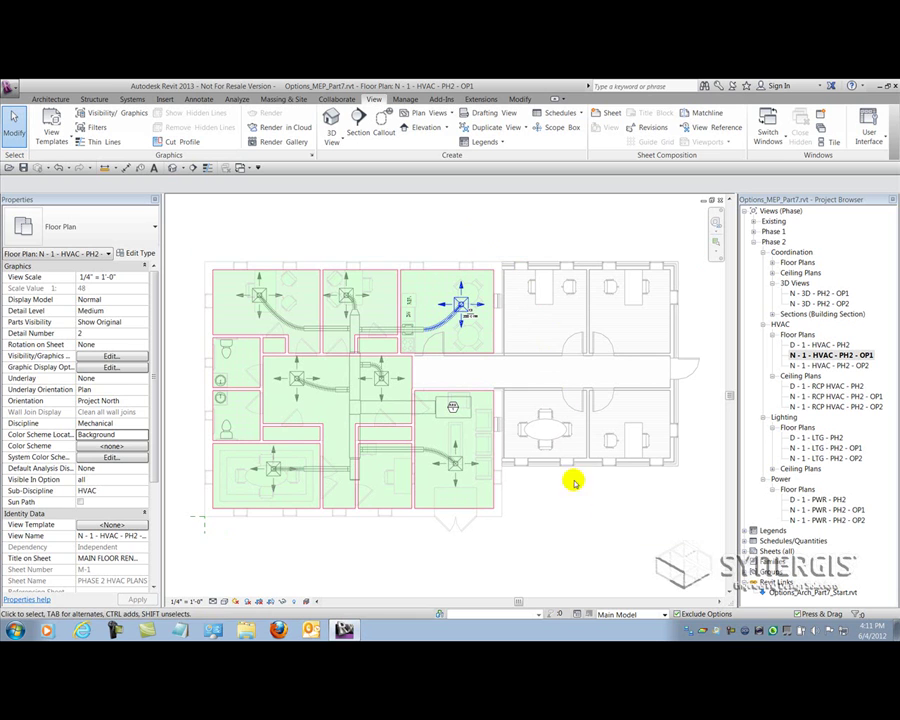
Make 4 Enclosed Offices the active design option
left_click(665, 615)
left_click(626, 596)
left_click(582, 521)
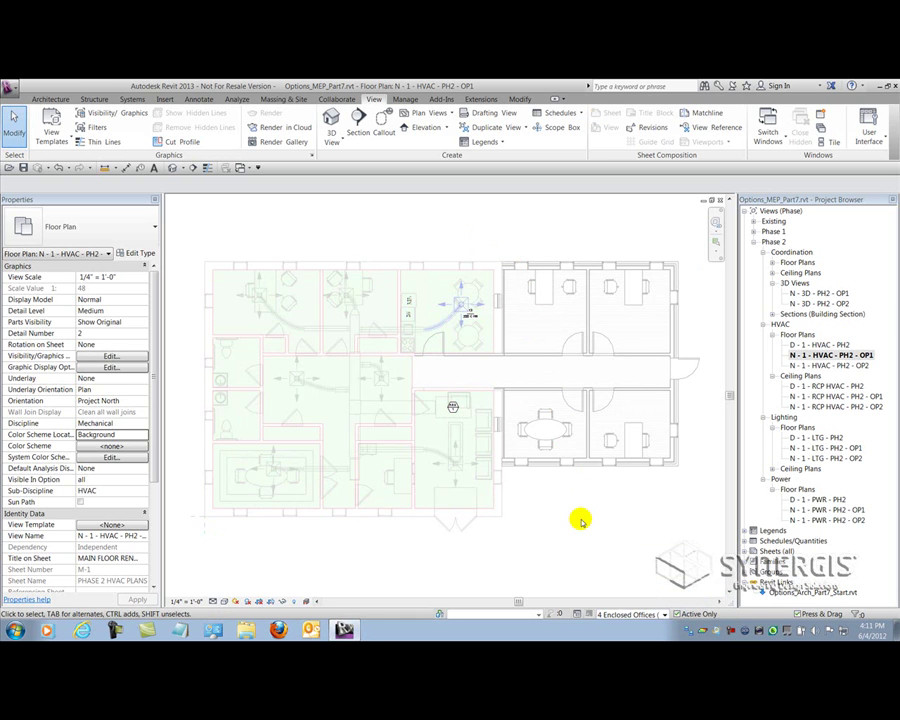
Try placing an MEP space from the Analyze tab, then dismiss the main model warning
left_click(237, 99)
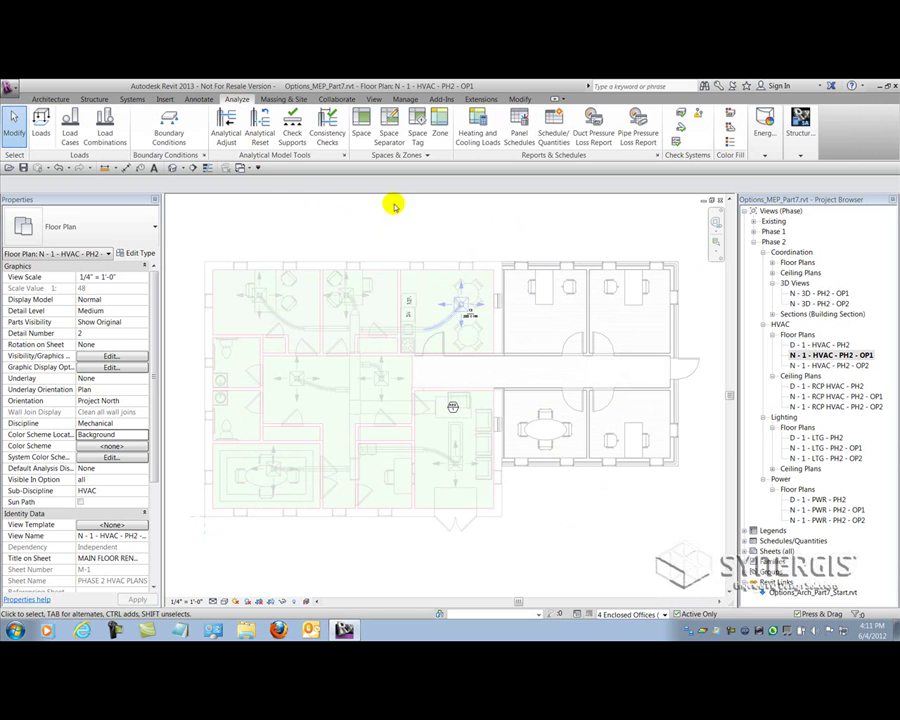
left_click(361, 124)
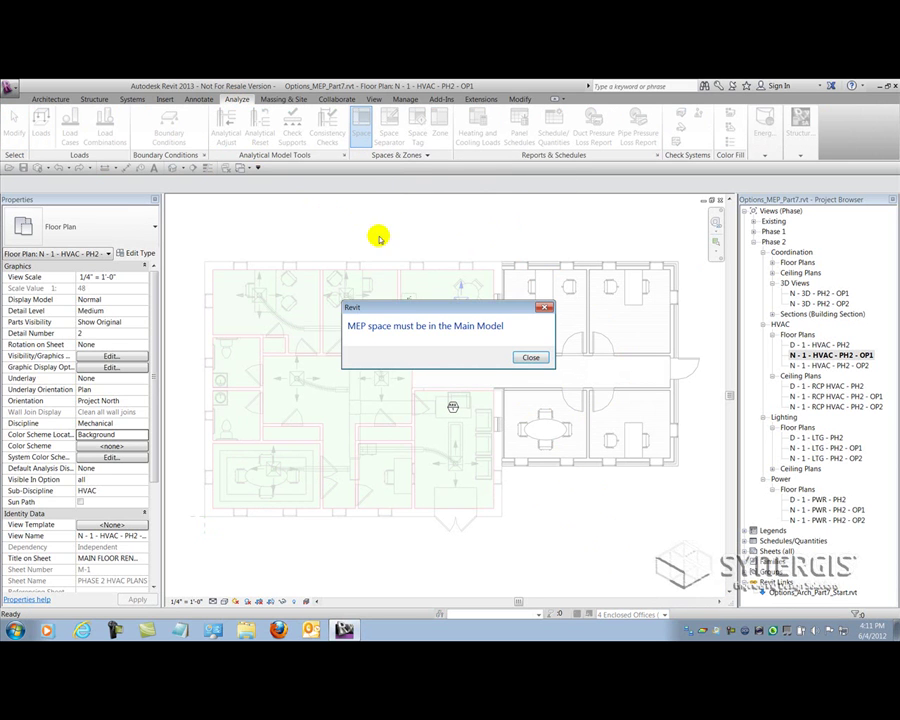
left_click_drag(412, 308, 404, 227)
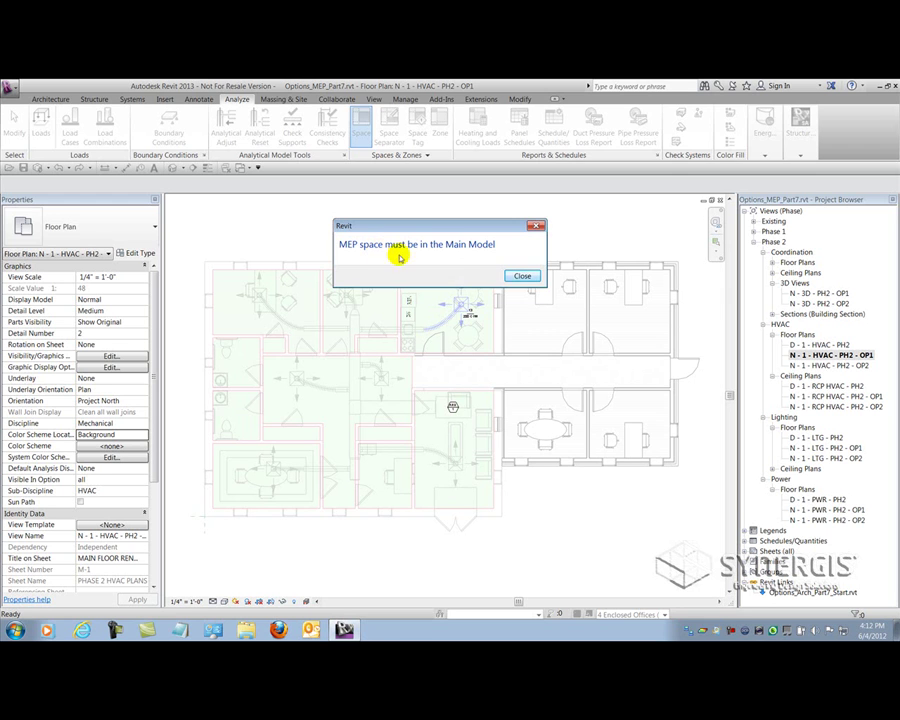
left_click(522, 276)
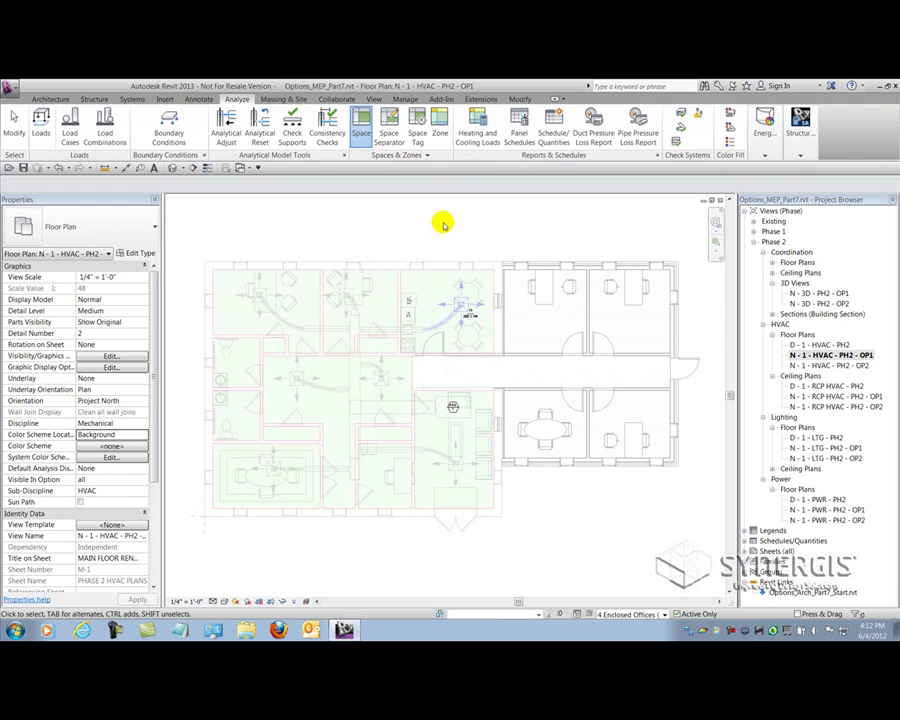
key("Escape")
Try creating an HVAC zone and cancel after the Main Model error
left_click(441, 133)
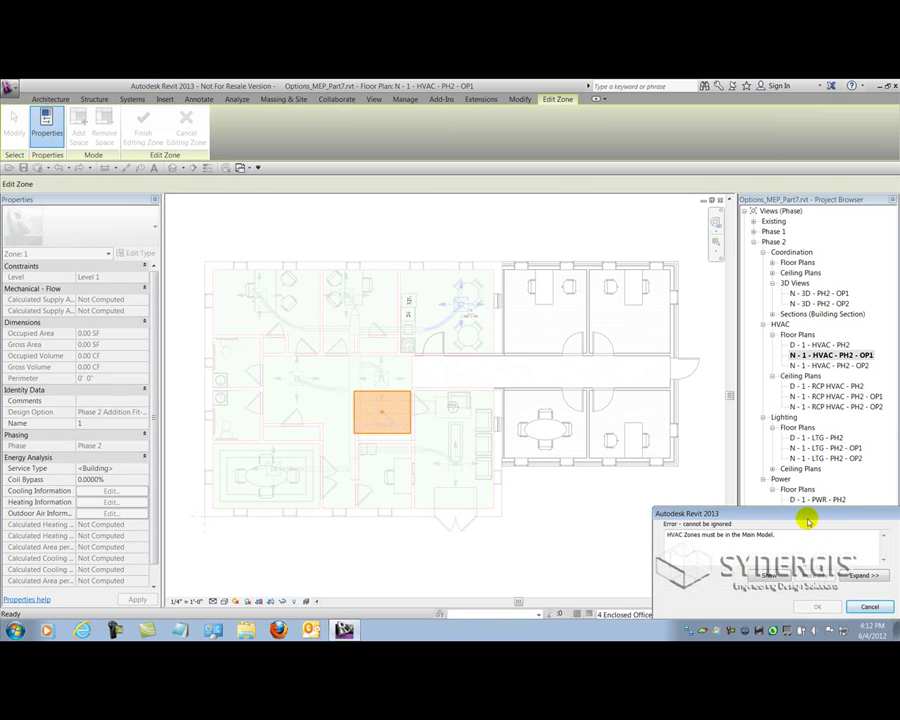
left_click_drag(800, 517, 482, 235)
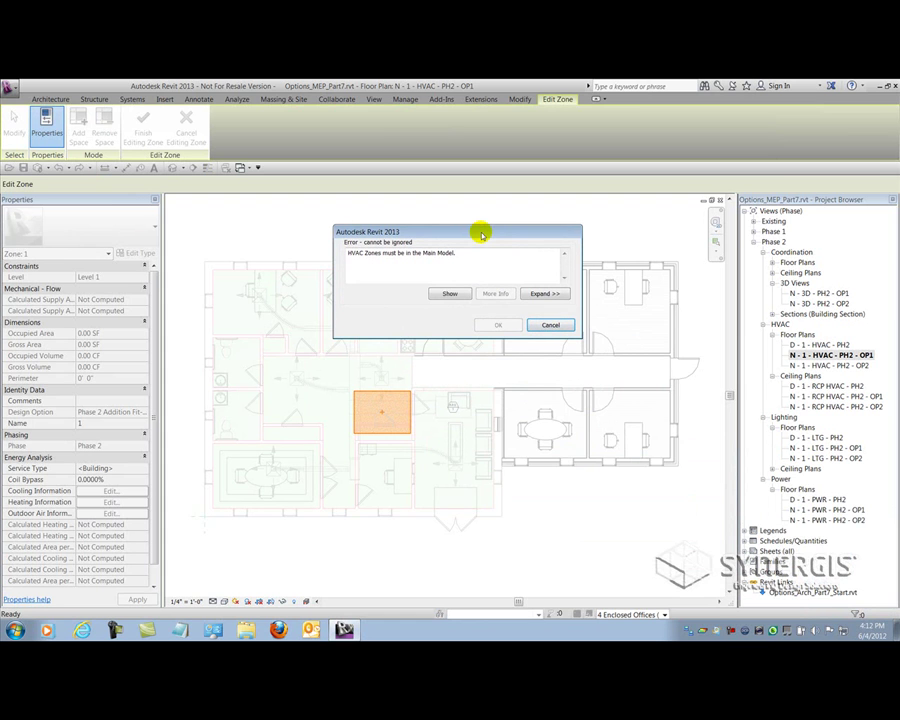
left_click(550, 324)
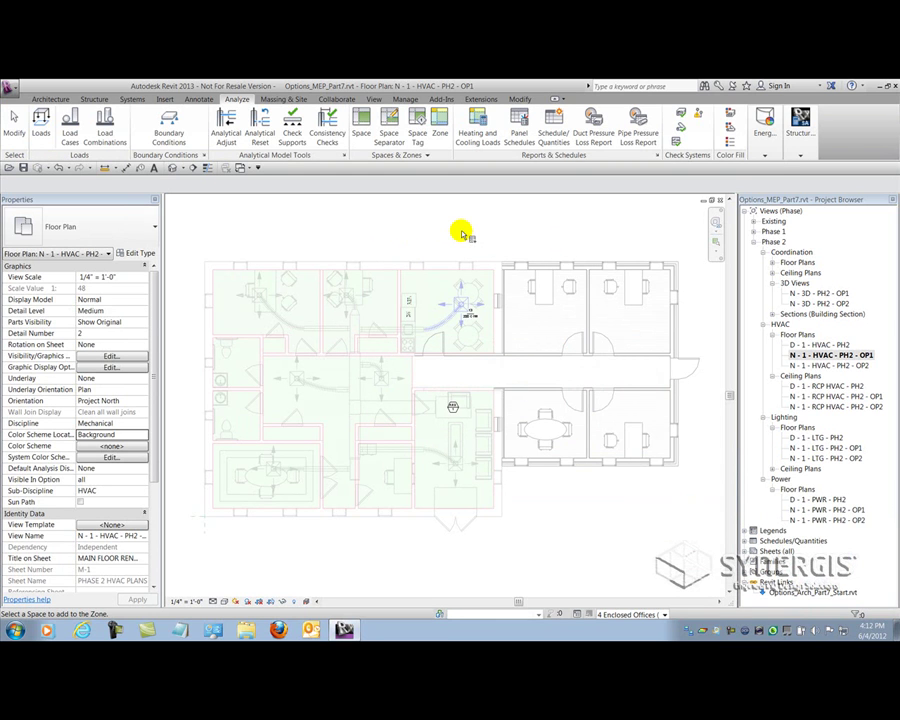
Open the N - 1 - RCP HVAC - PH2 - OP1 ceiling plan and tile it beside the floor plan with WT
left_click(14, 121)
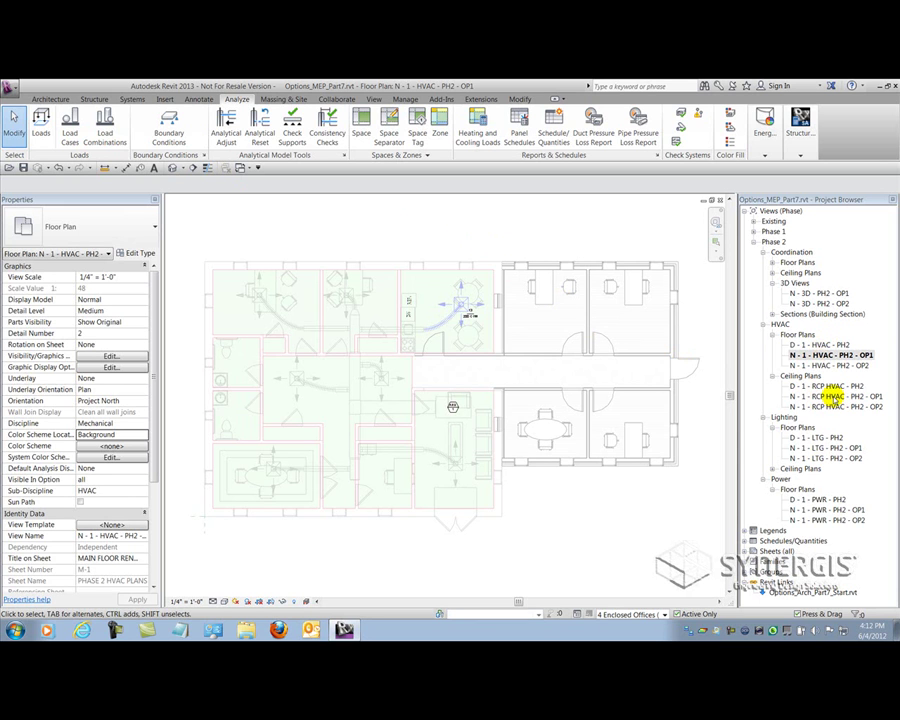
double_click(828, 396)
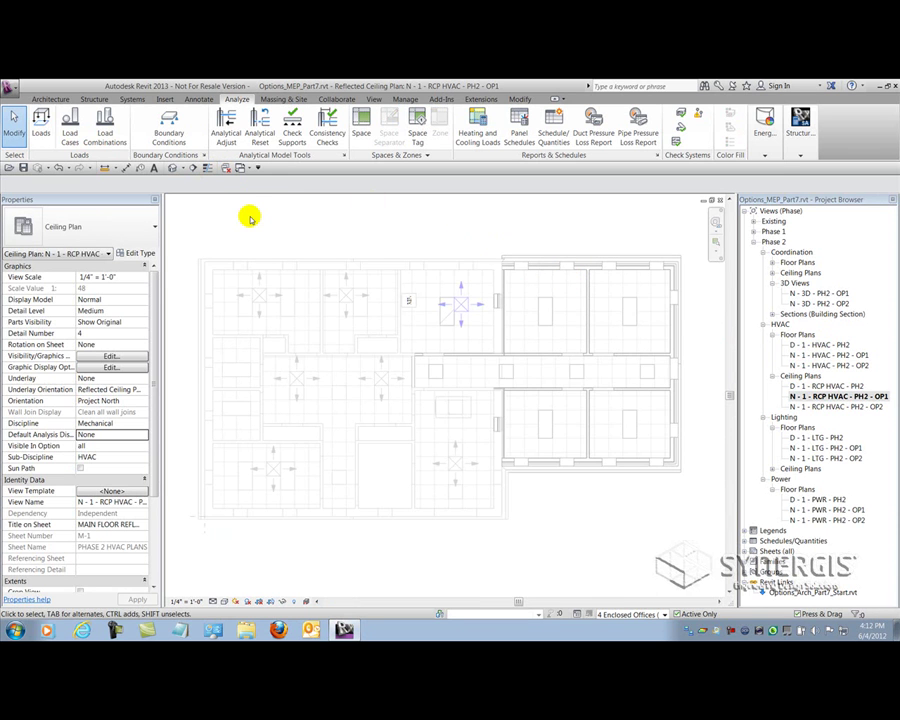
key("w")
key("t")
Zoom and pan both tiled views to frame the enclosed offices
scroll(335, 402, "up", 3)
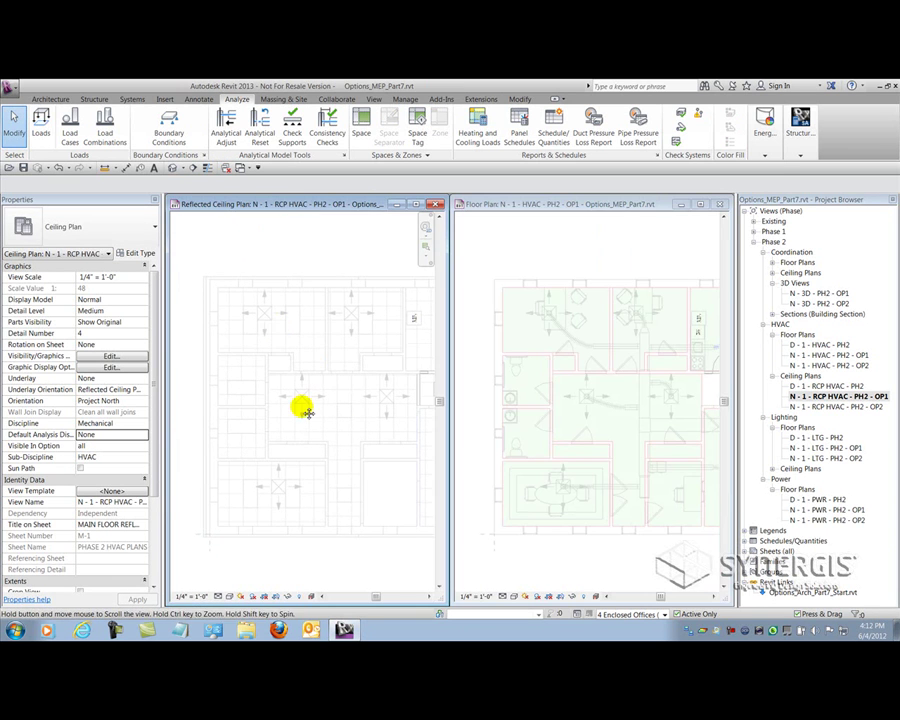
scroll(280, 405, "down", 3)
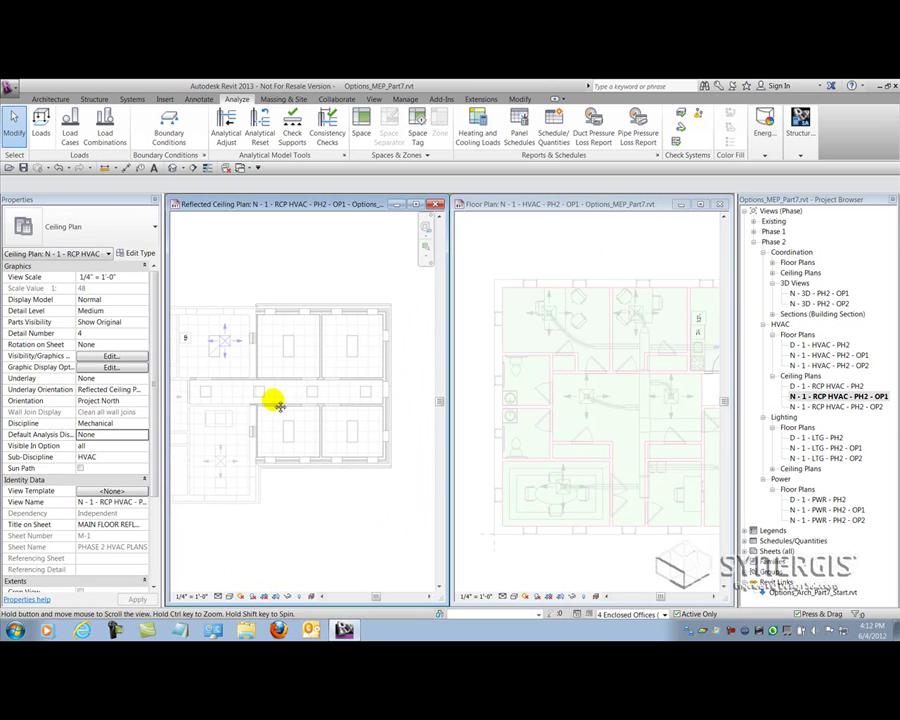
scroll(607, 317, "up", 2)
middle_click_drag(607, 317, 426, 362)
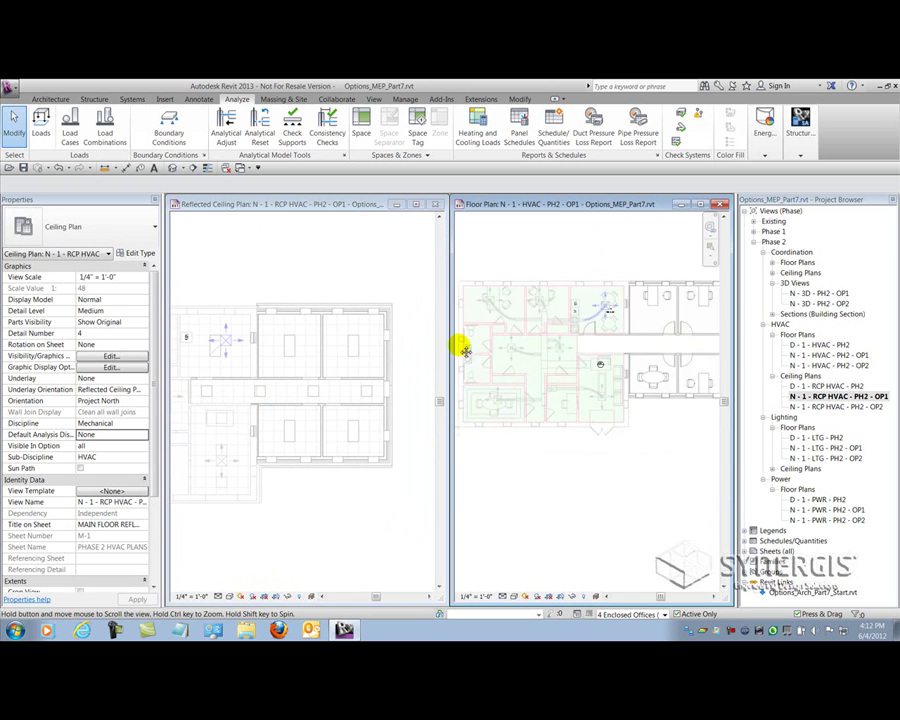
left_click(466, 362)
scroll(492, 363, "up", 3)
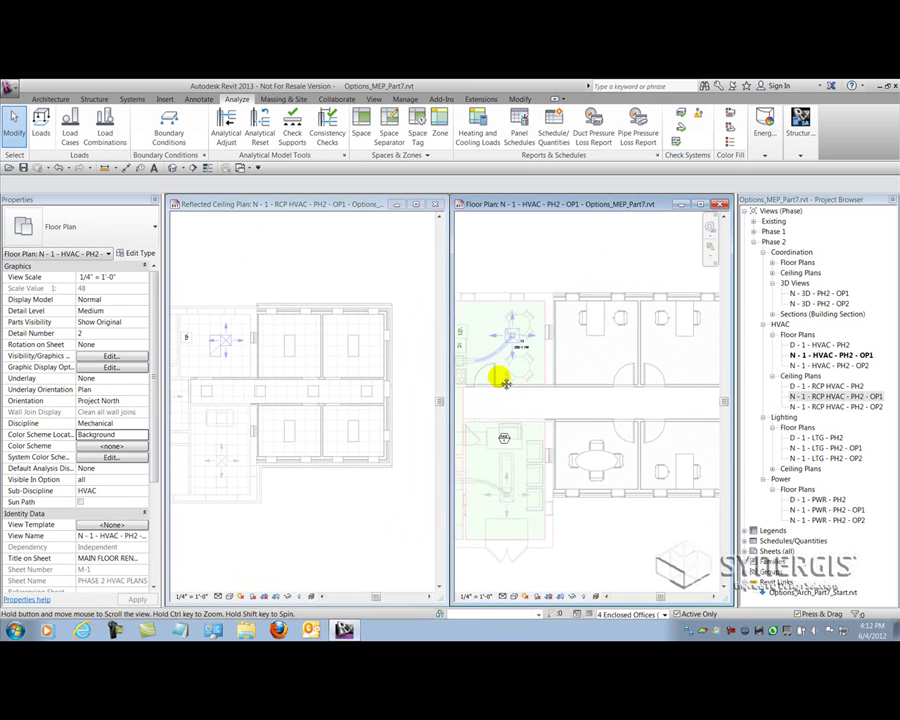
scroll(500, 368, "down", 2)
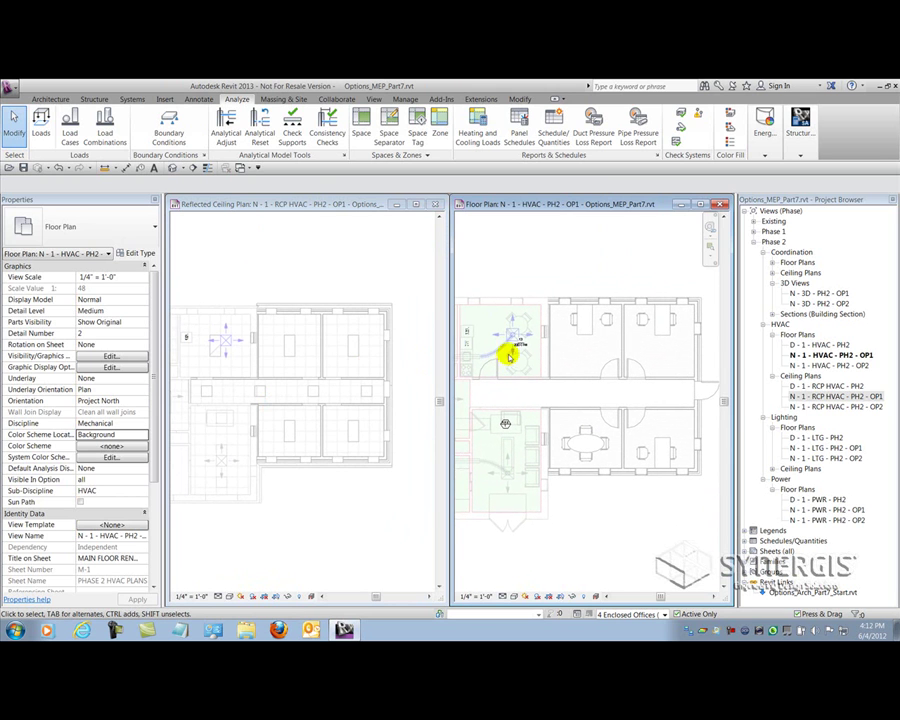
left_click(351, 268)
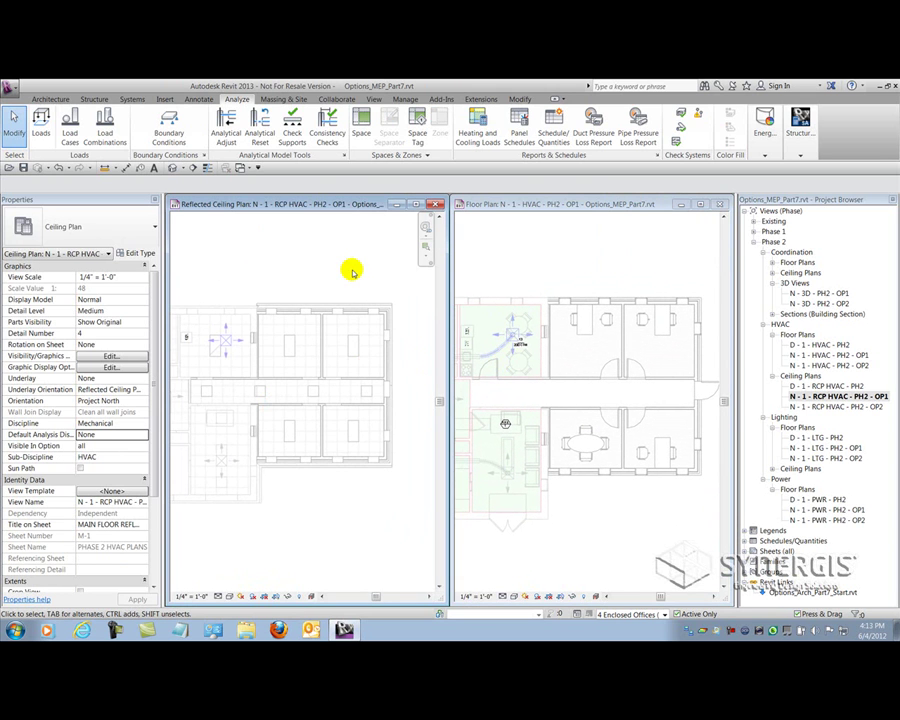
Start placing 8"x8" supply diffusers hosted on the ceiling face, rotated with Space
left_click(131, 98)
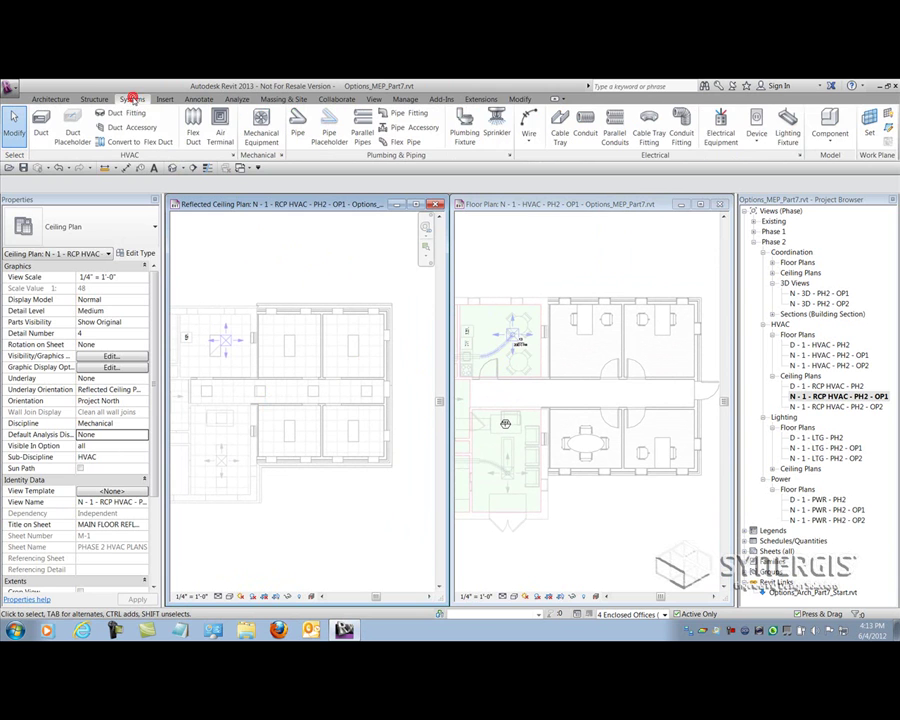
left_click(221, 134)
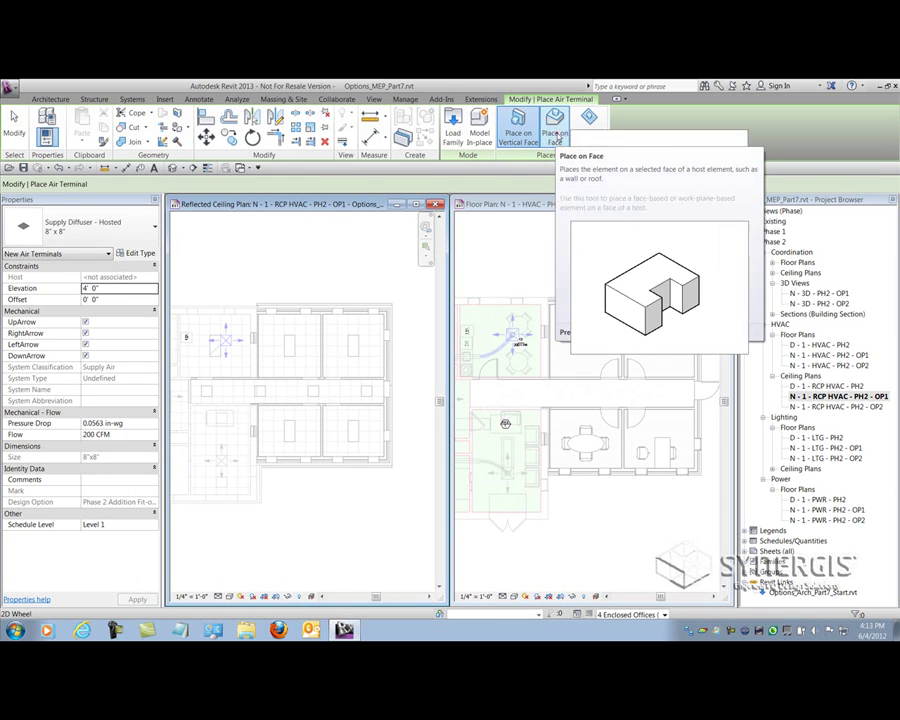
left_click(555, 133)
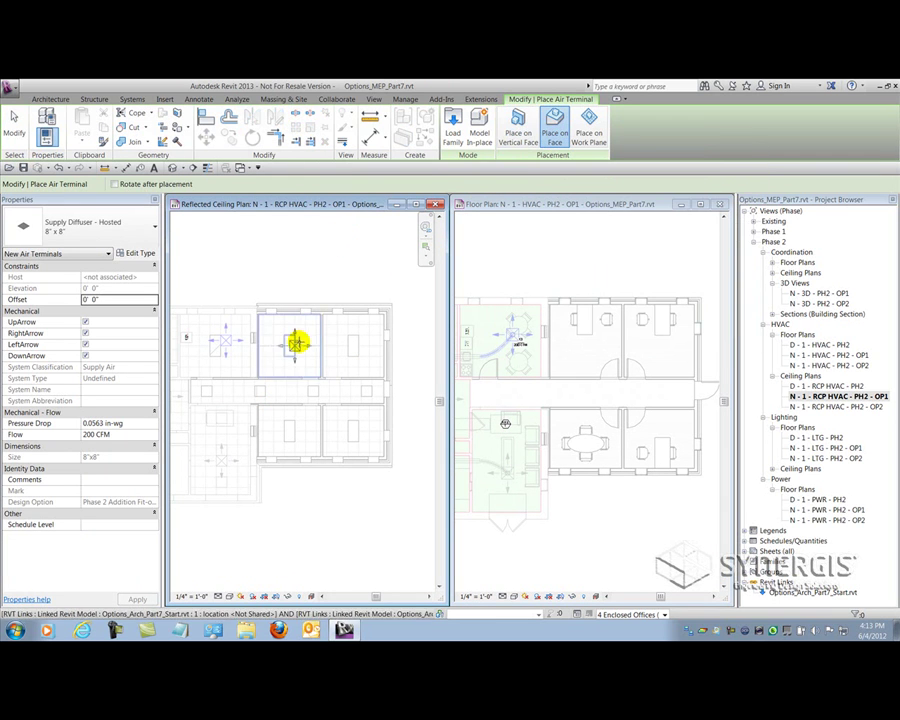
scroll(302, 336, "up", 4)
scroll(305, 334, "up", 2)
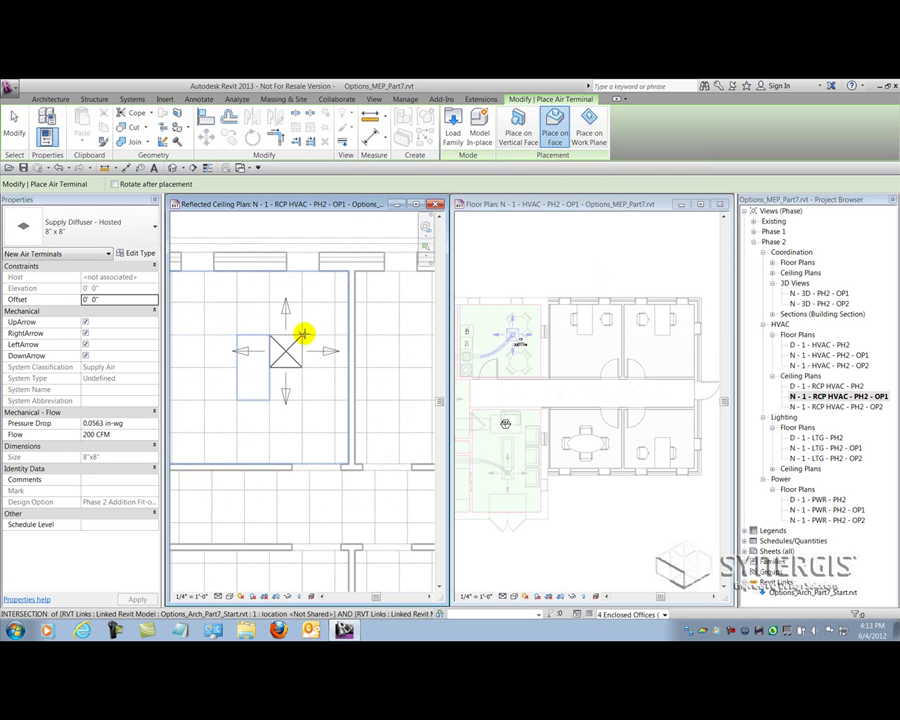
scroll(211, 325, "up", 2)
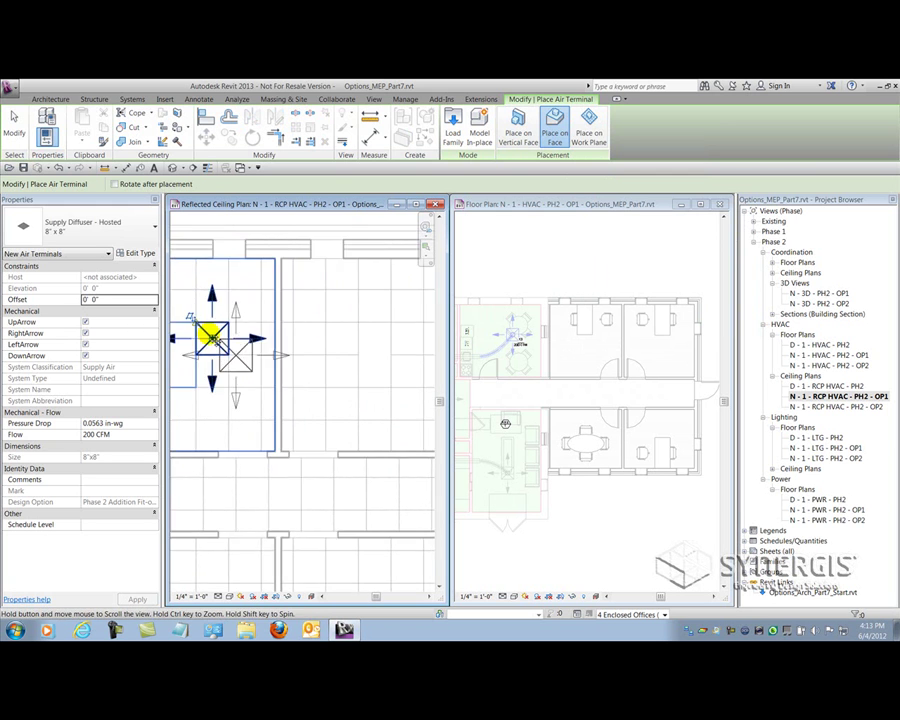
scroll(325, 305, "down", 2)
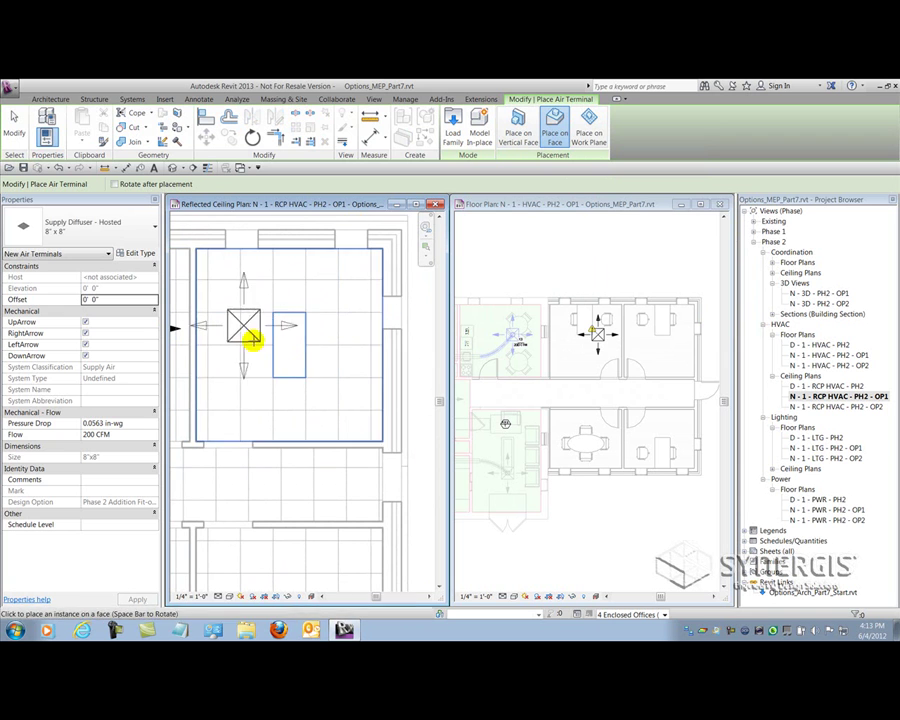
key("space")
key("space")
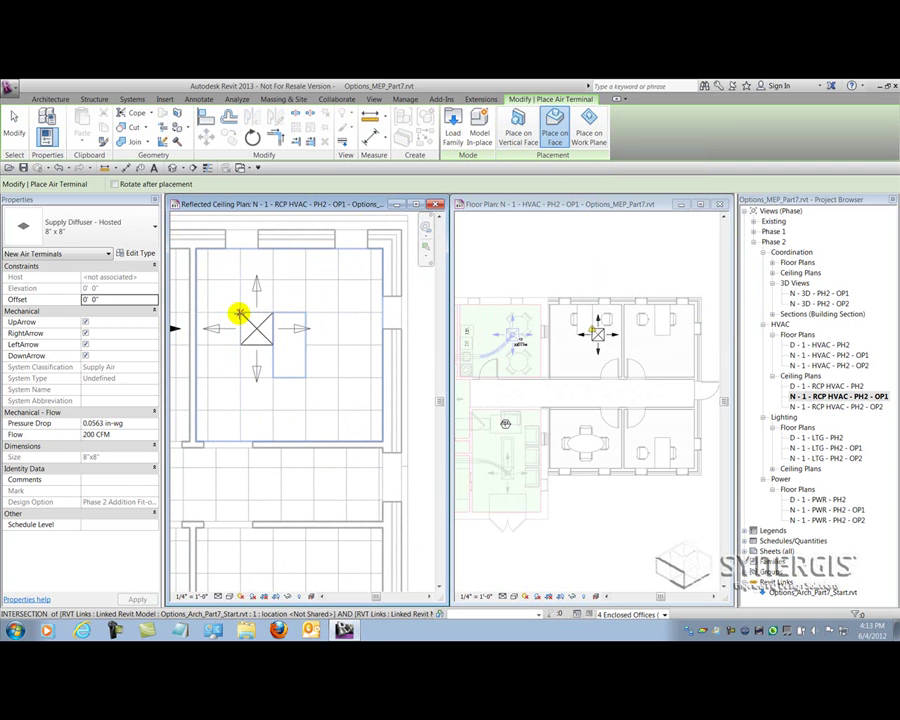
Place a diffuser in each of the four enclosed office ceilings, 200 CFM each
left_click(238, 313)
scroll(280, 295, "up", 2)
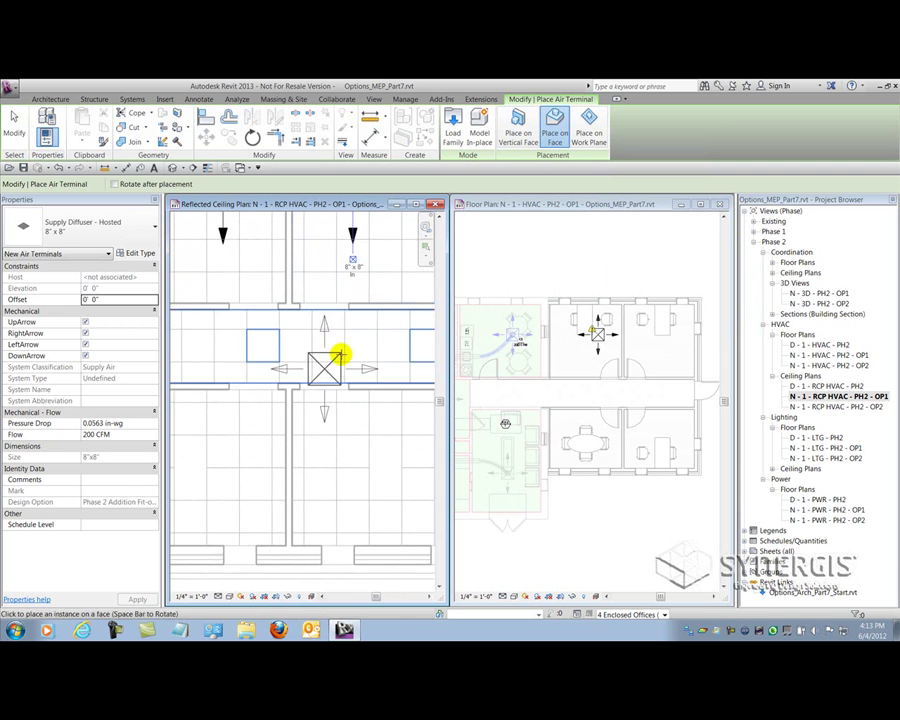
scroll(305, 339, "down", 2)
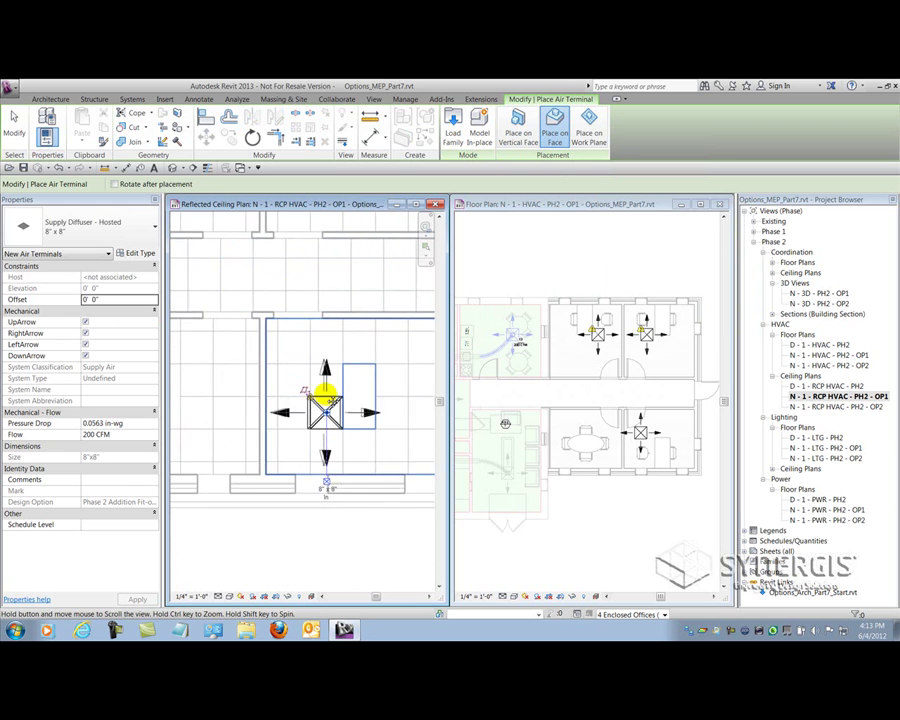
middle_click_drag(370, 395, 285, 382)
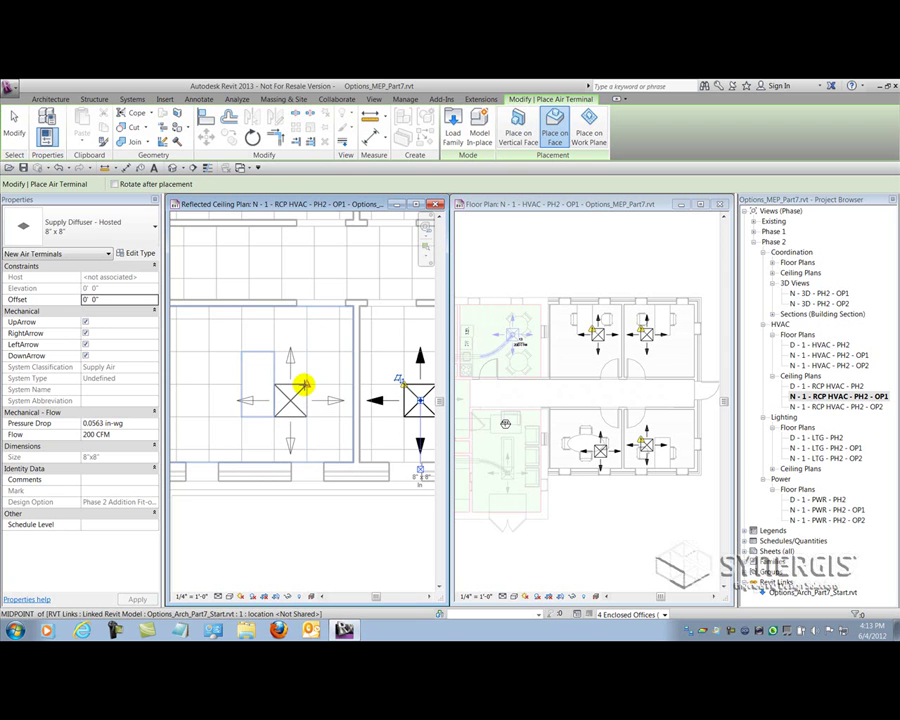
scroll(300, 390, "down", 2)
scroll(318, 390, "down", 1)
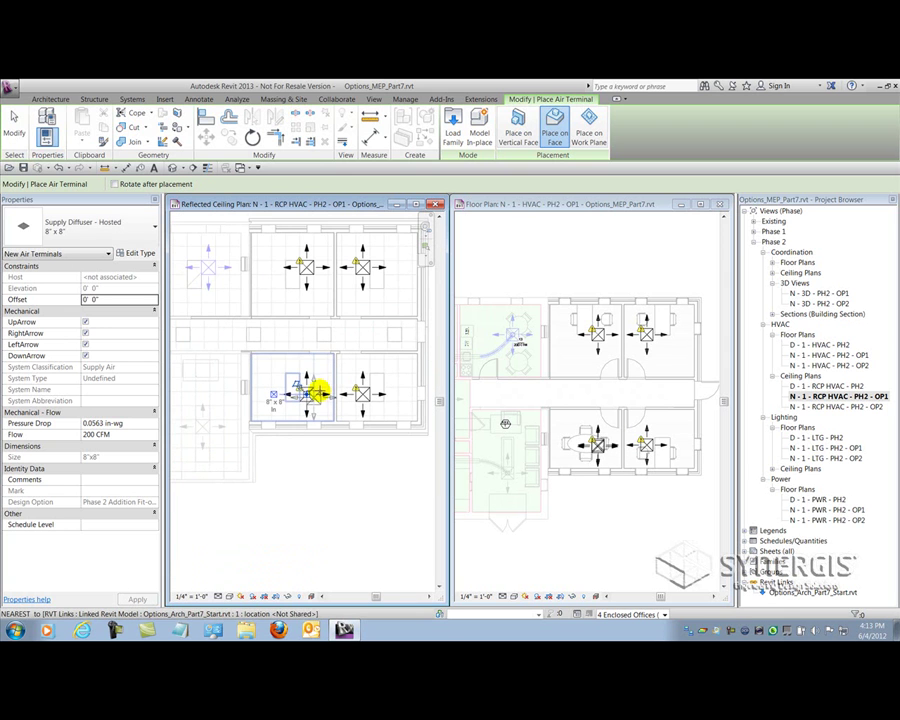
left_click(315, 390)
left_click(30, 130)
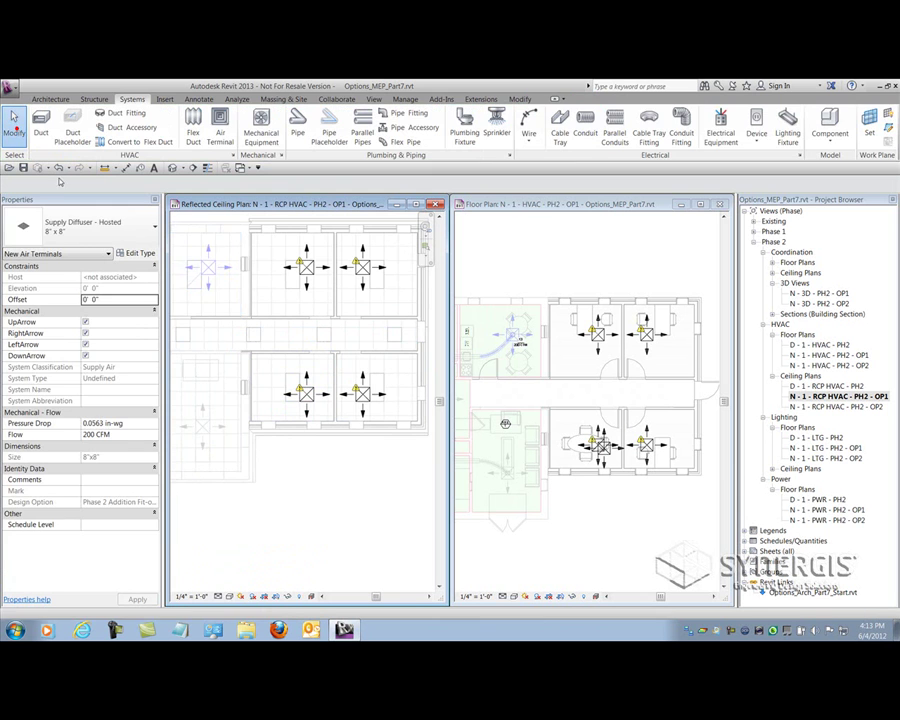
Close the reflected ceiling plan and enlarge the HVAC OP1 floor plan to fill the workspace
middle_click_drag(364, 470, 311, 538)
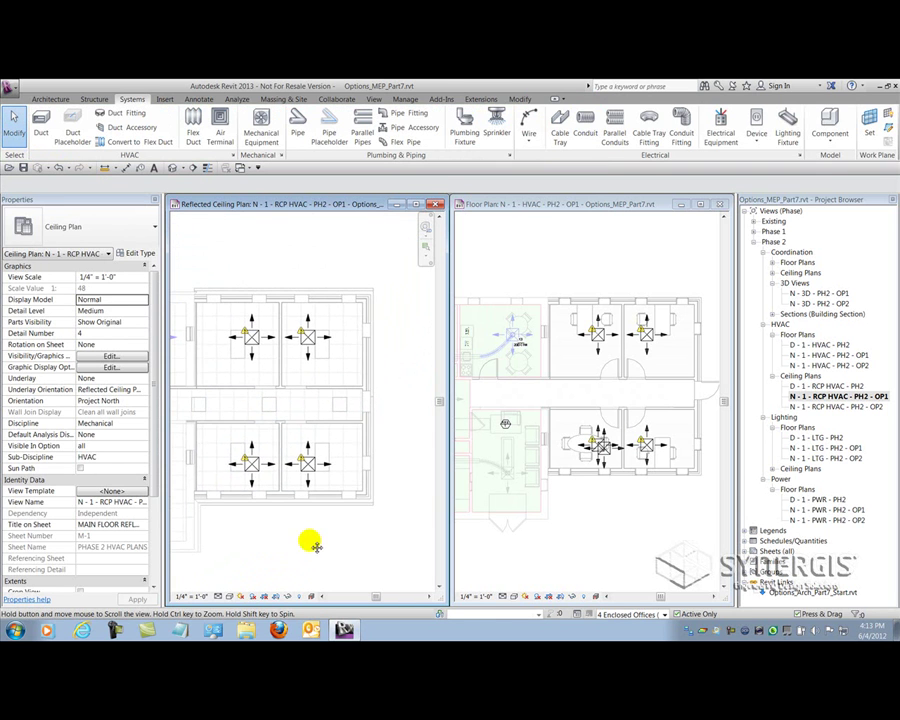
left_click(435, 204)
left_click(699, 204)
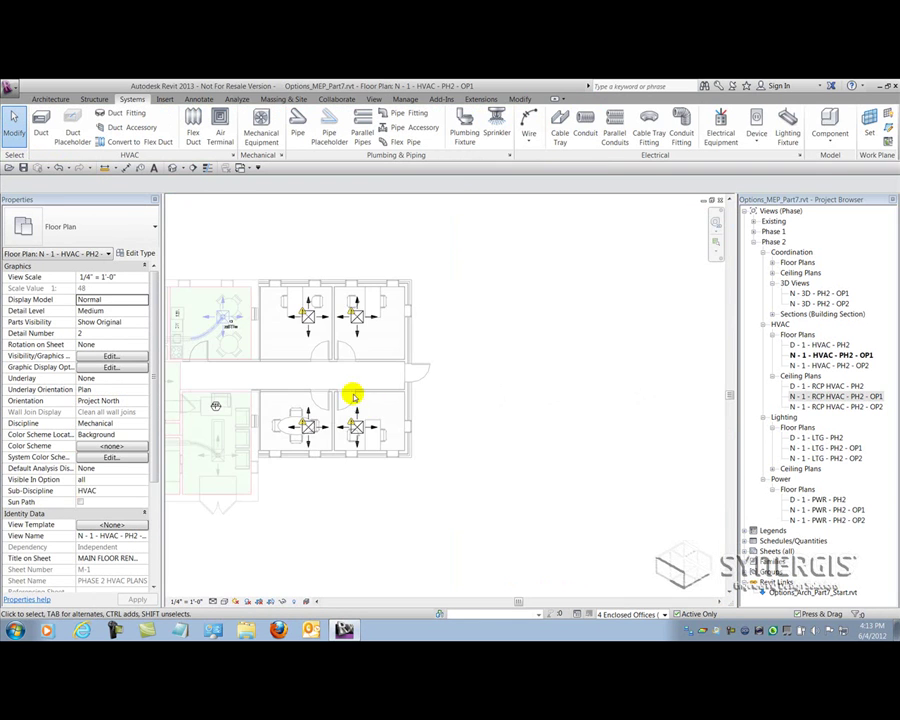
scroll(350, 376, "up", 3)
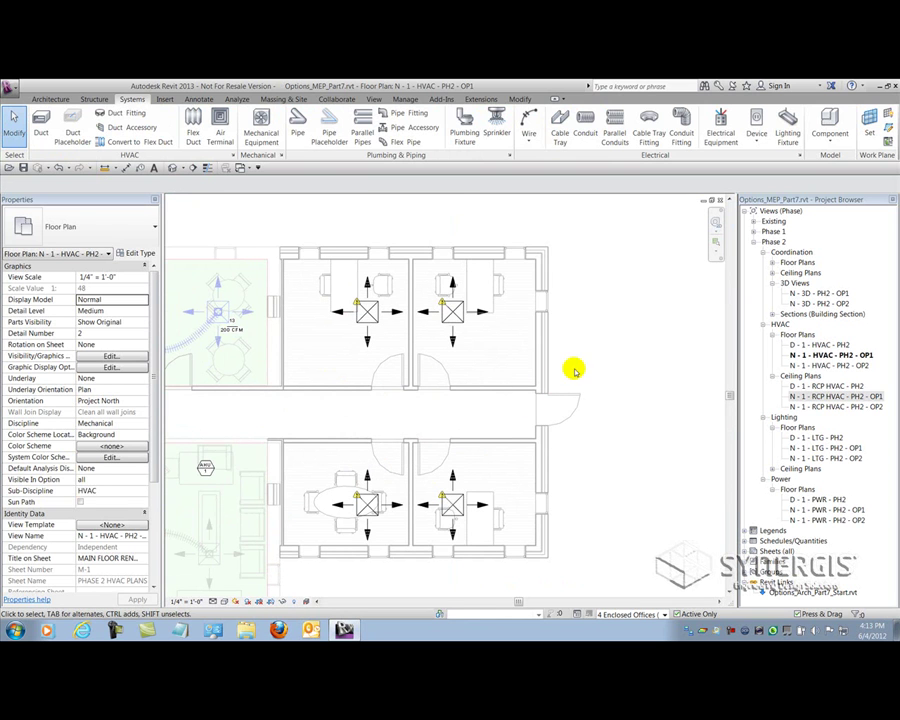
Place the 3 Ton Unit AHU in the corridor on Level 2 with a 1' 0" offset
left_click(259, 132)
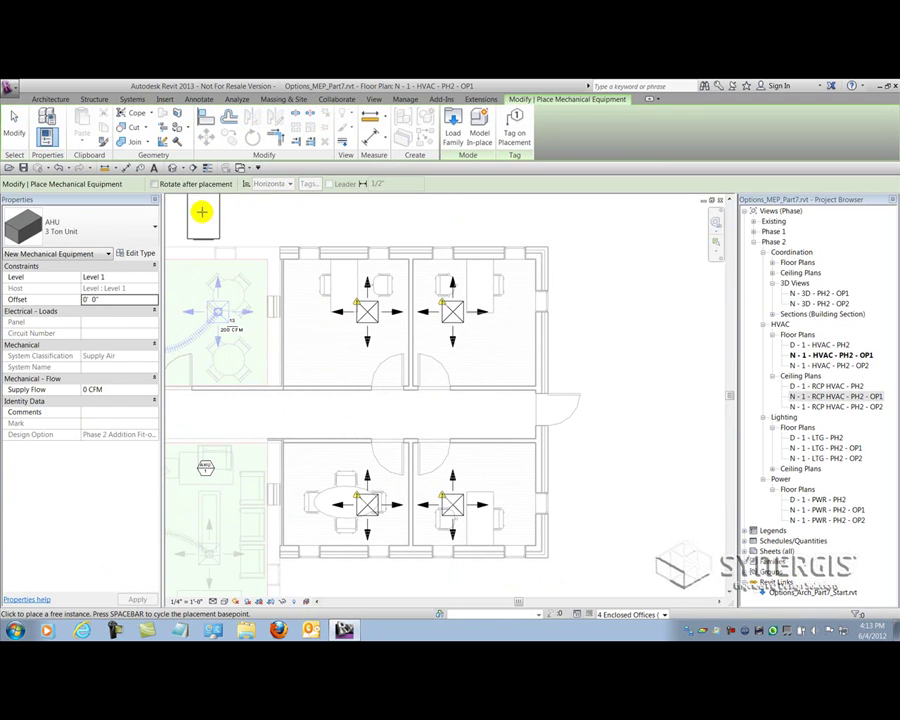
left_click(156, 276)
left_click(110, 307)
left_click(116, 299)
type("1")
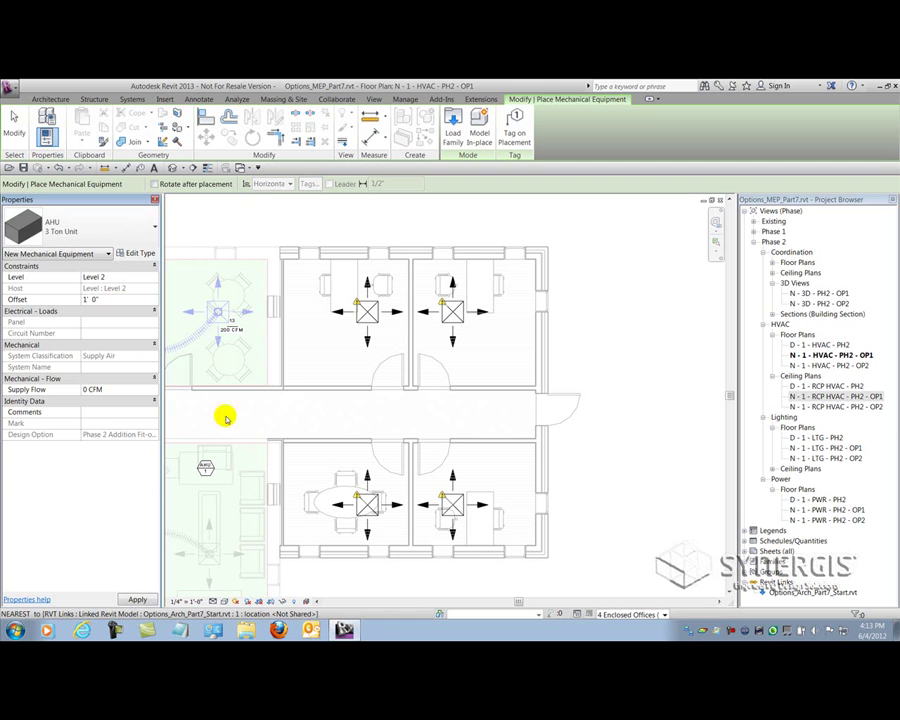
key("Return")
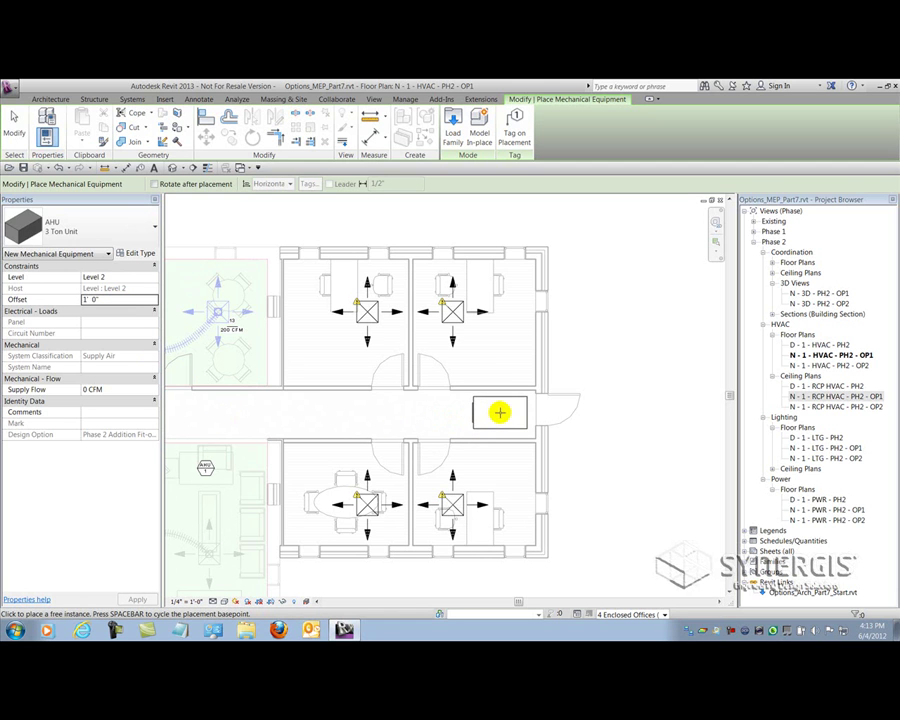
left_click(504, 409)
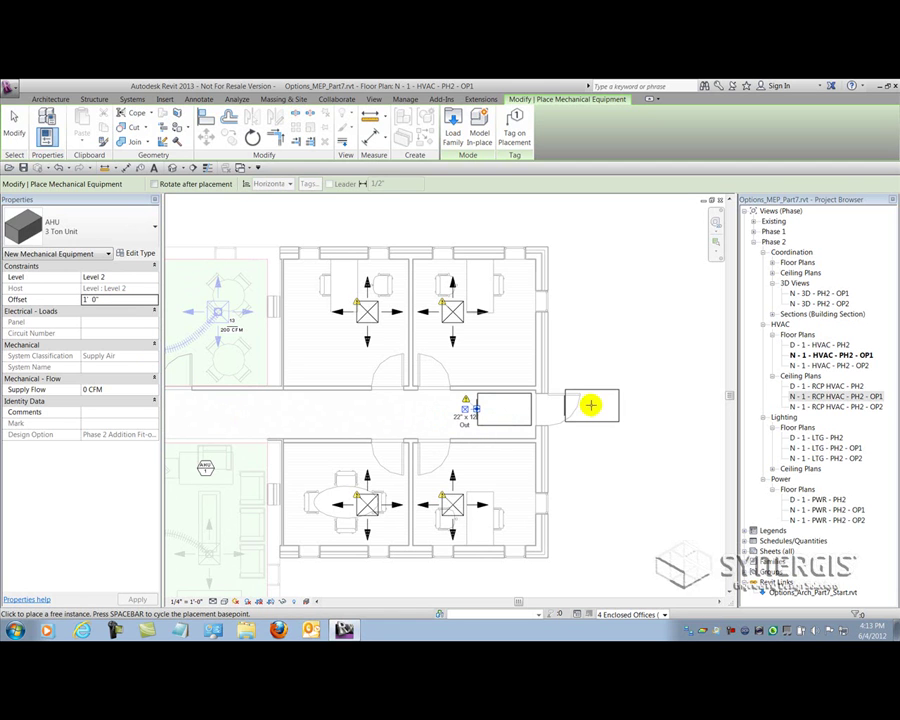
left_click(14, 126)
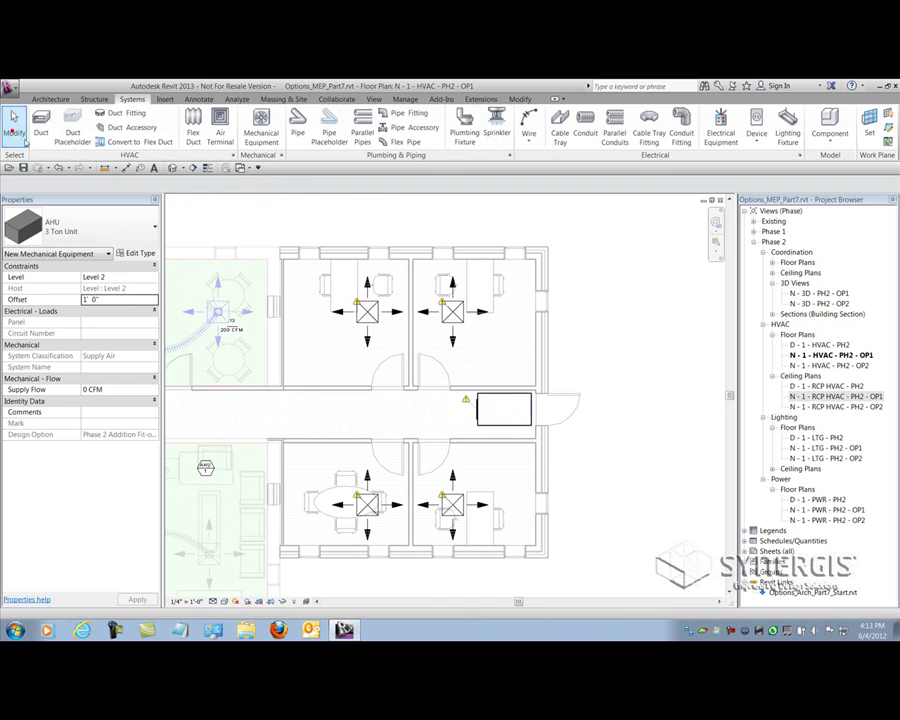
Change the AHU's Mark under Identity Data from 3 to 2
left_click(479, 410)
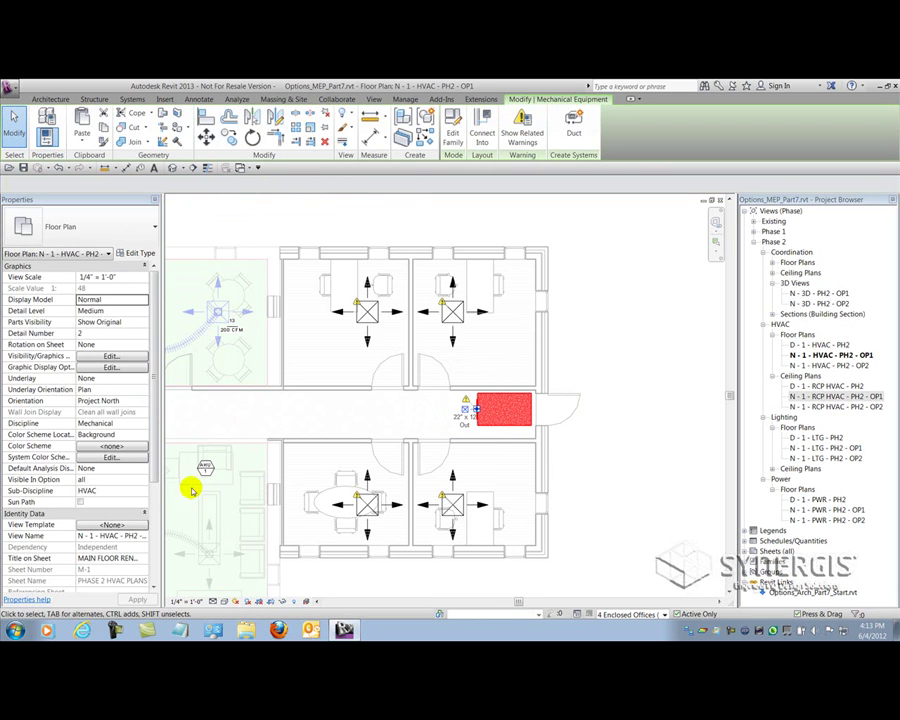
left_click(150, 400)
left_click(150, 400)
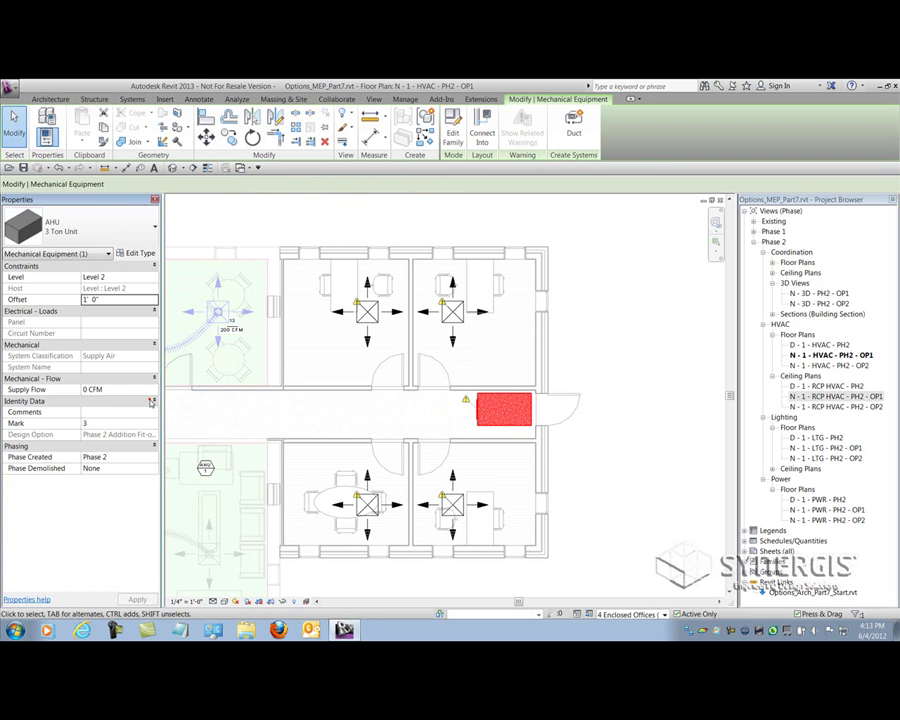
left_click(90, 423)
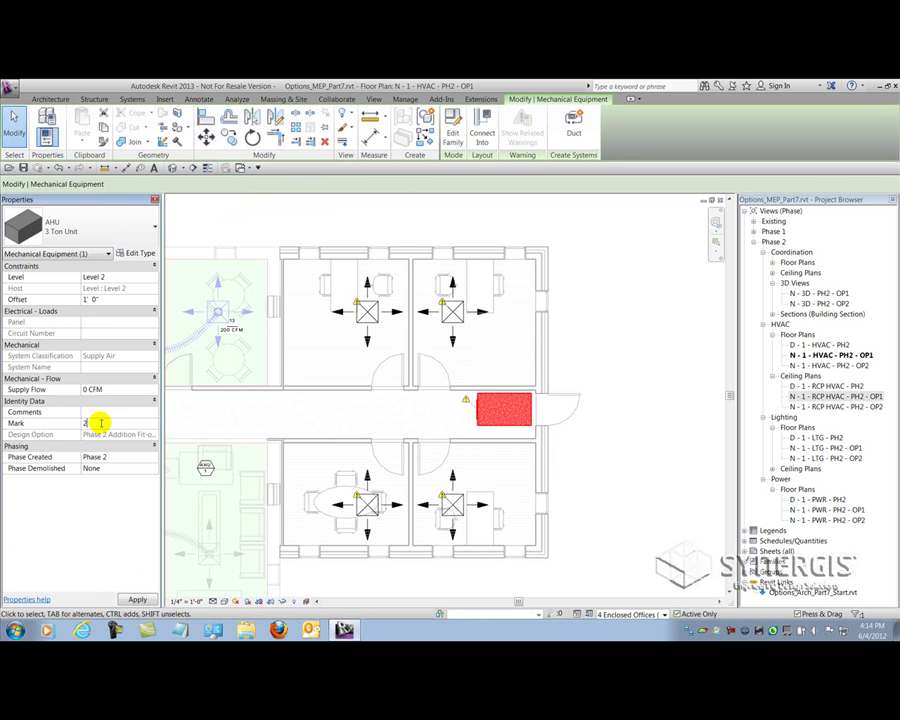
left_click(101, 424)
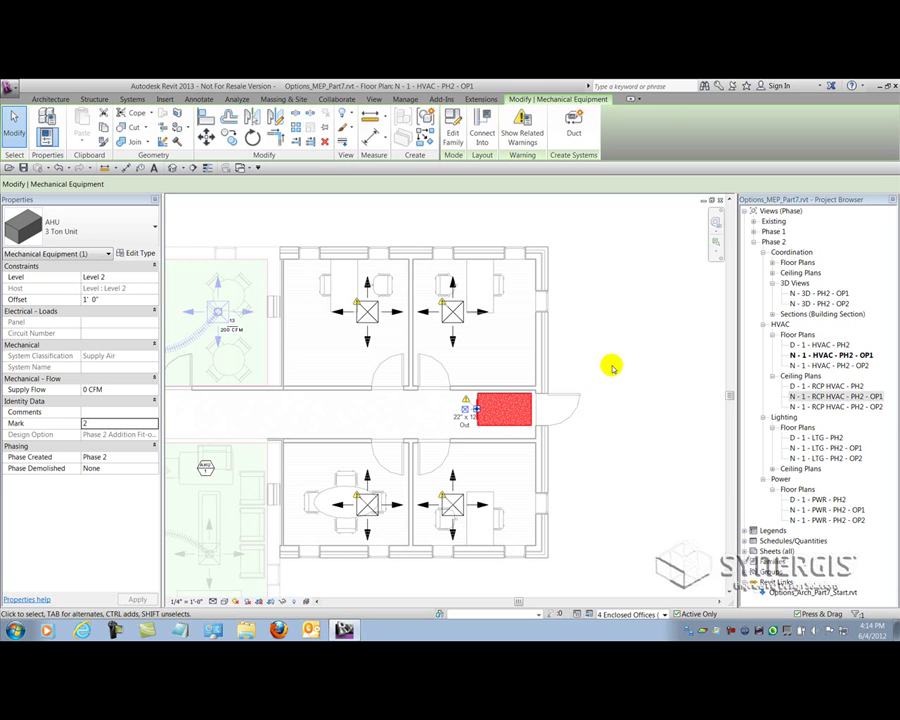
key("Escape")
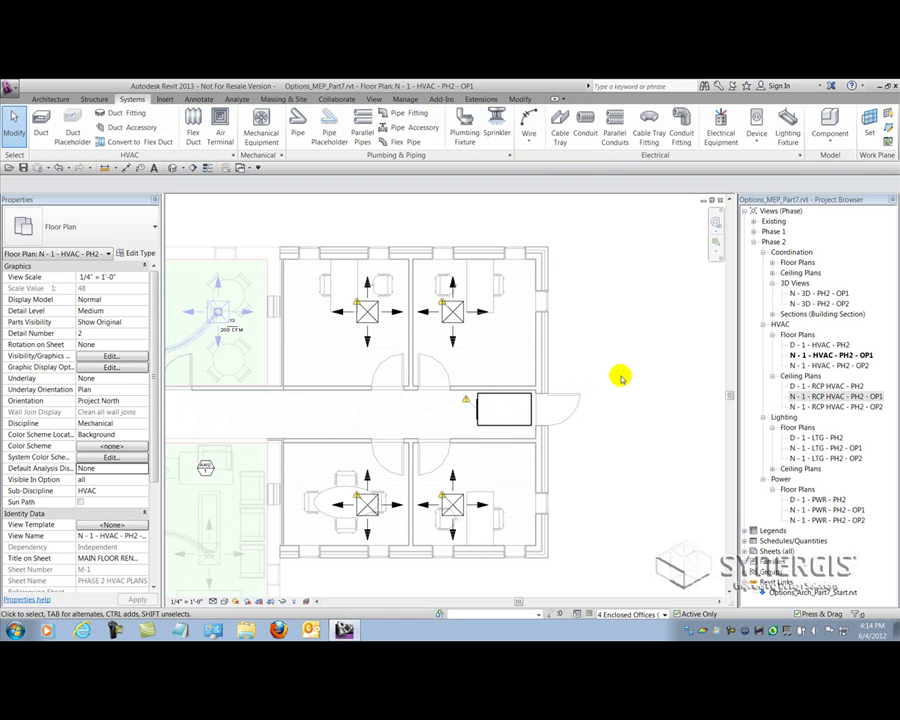
middle_click_drag(625, 375, 649, 358)
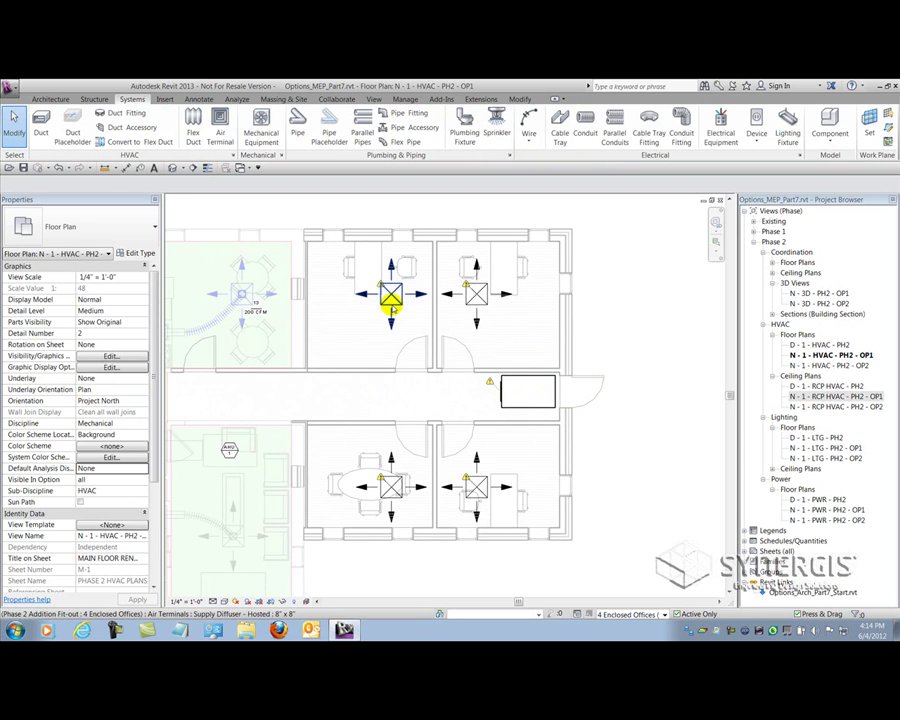
Select the four diffusers and create duct system Supply Air 2 - OP1
left_click(390, 310)
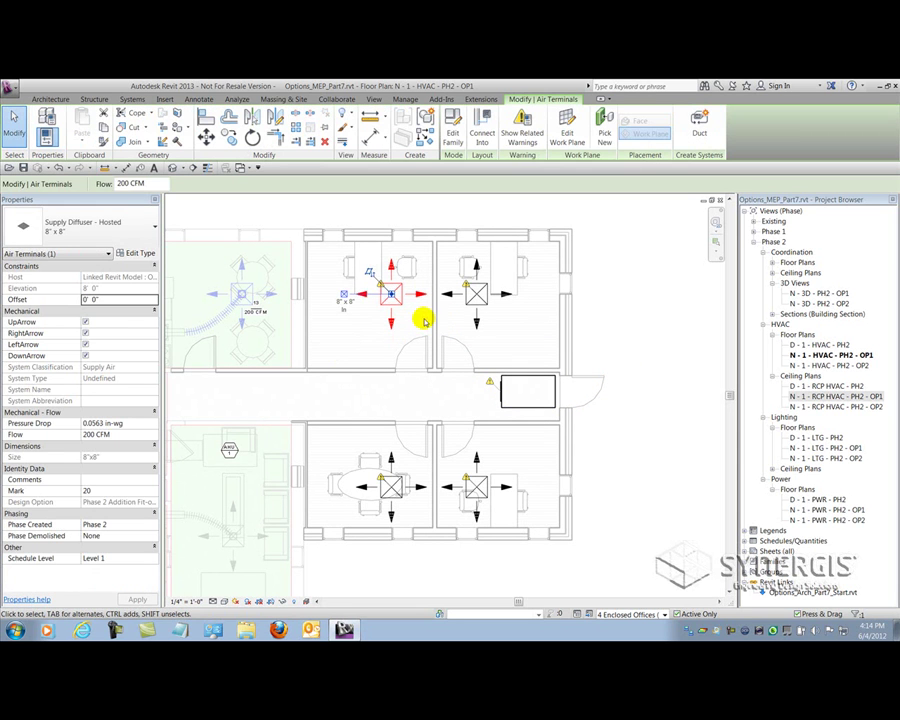
left_click(483, 357, "ctrl")
left_click(476, 487, "ctrl")
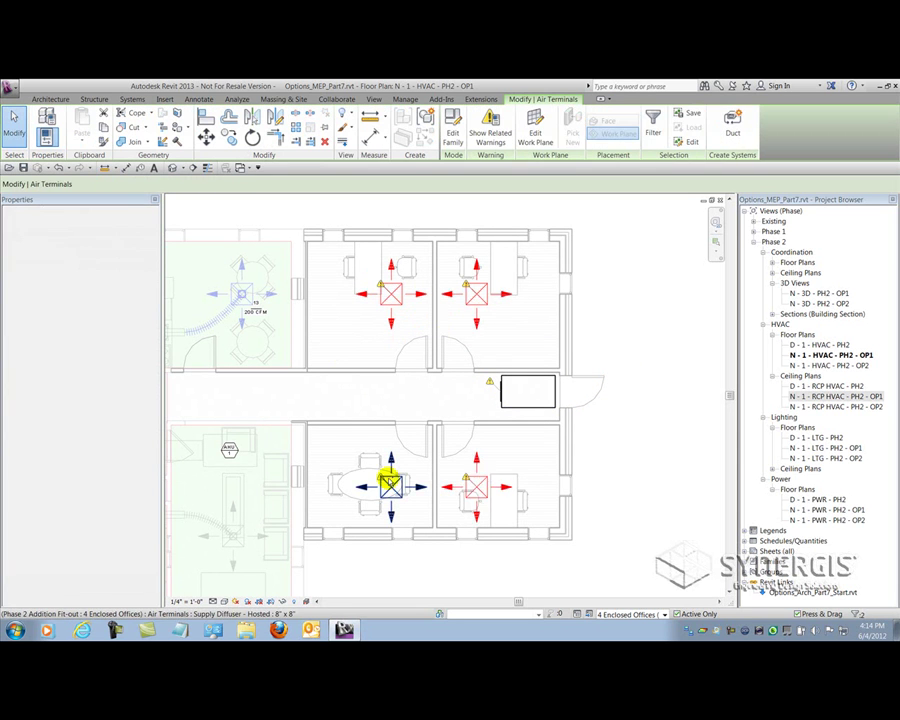
left_click(400, 486, "ctrl")
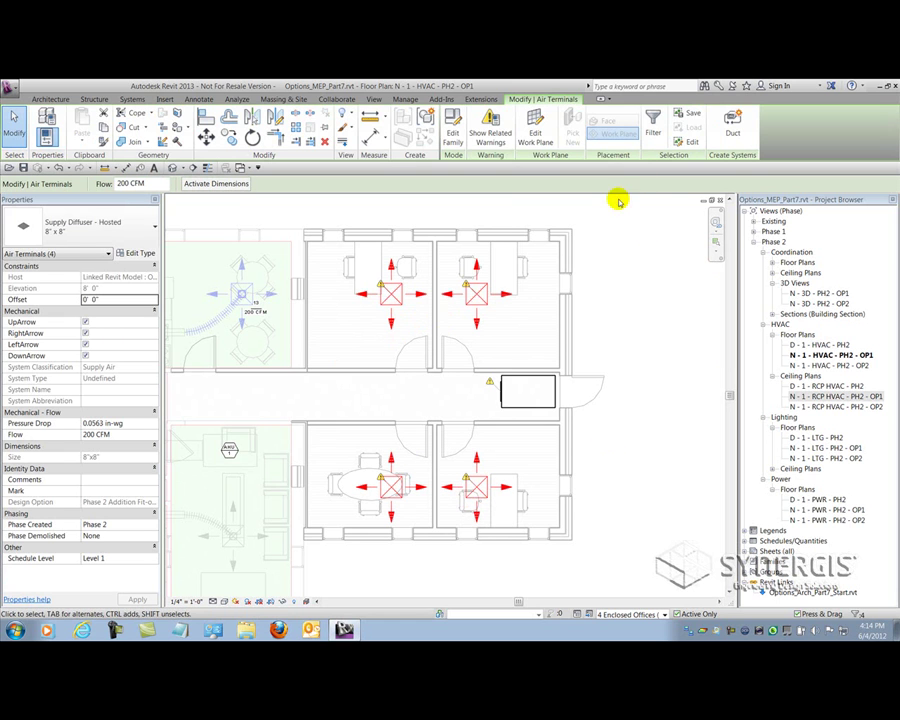
left_click(732, 124)
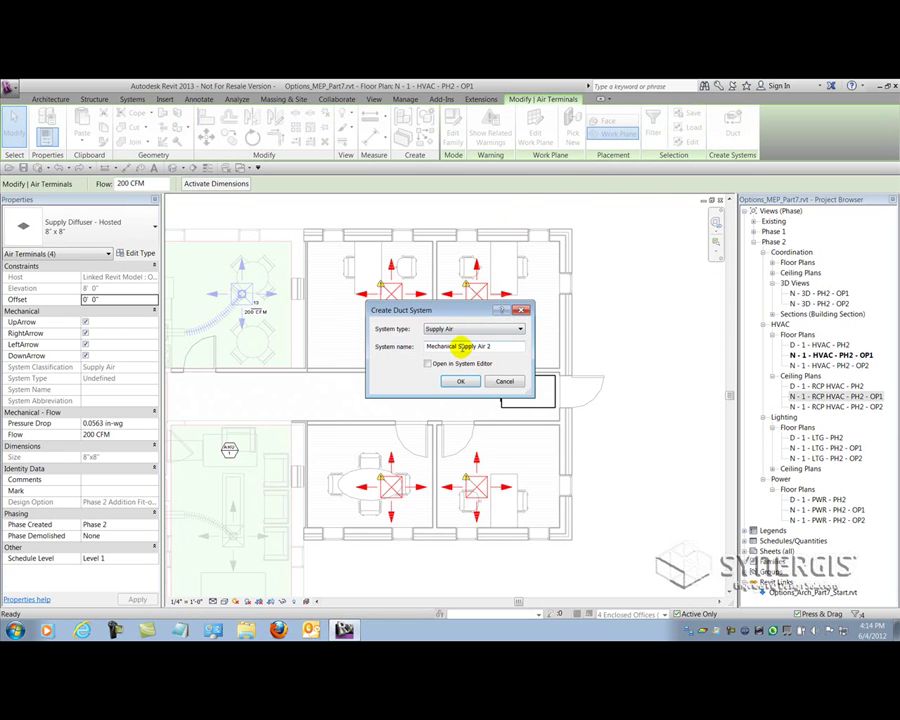
left_click_drag(457, 346, 382, 345)
key("BackSpace")
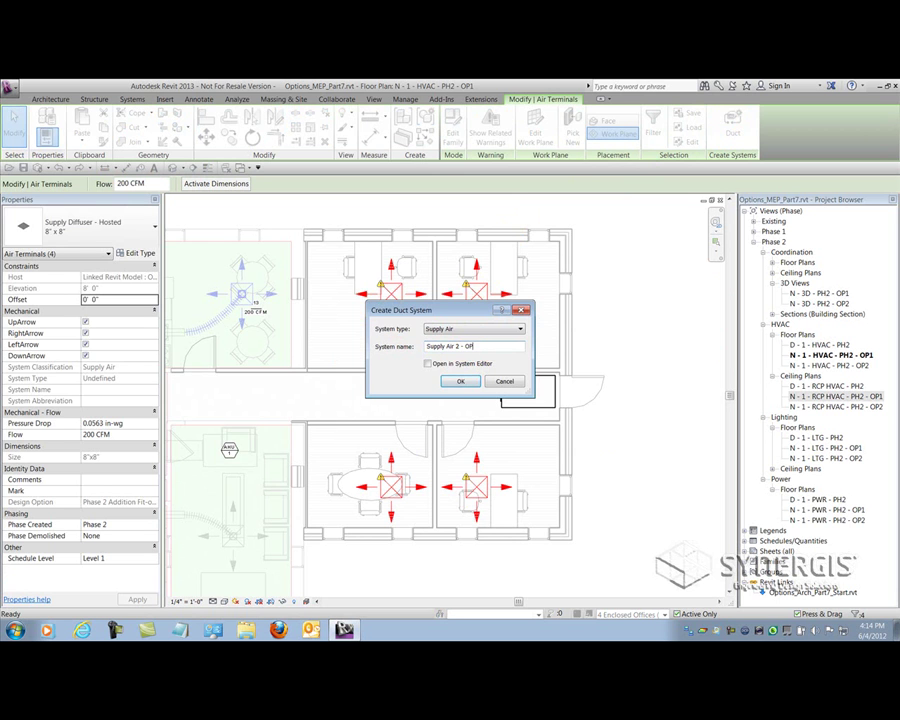
key("Return")
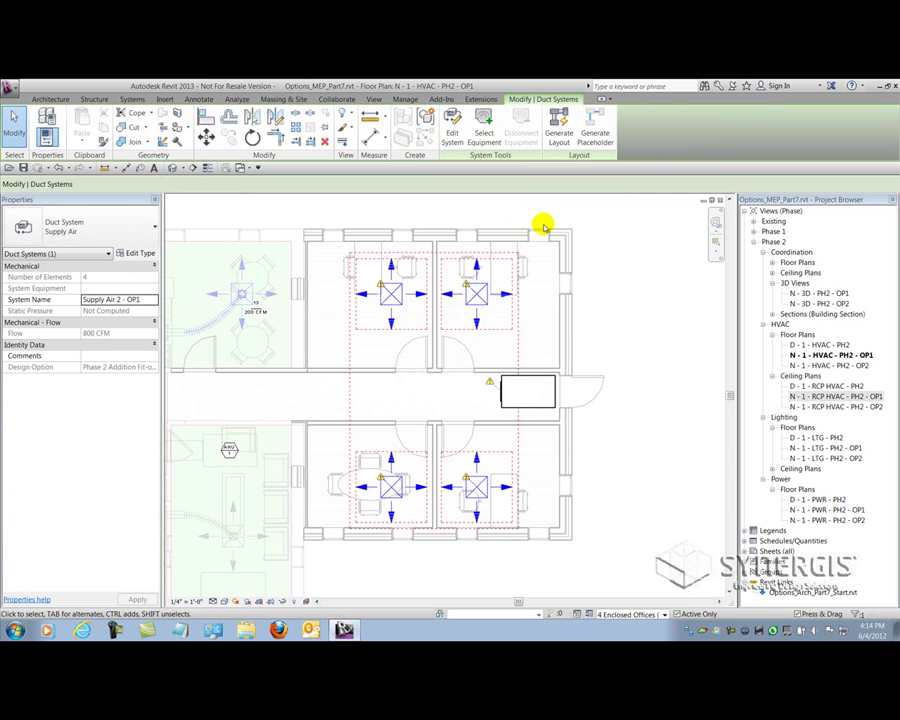
Assign the 3 Ton Unit AHU as the system's equipment
left_click(484, 137)
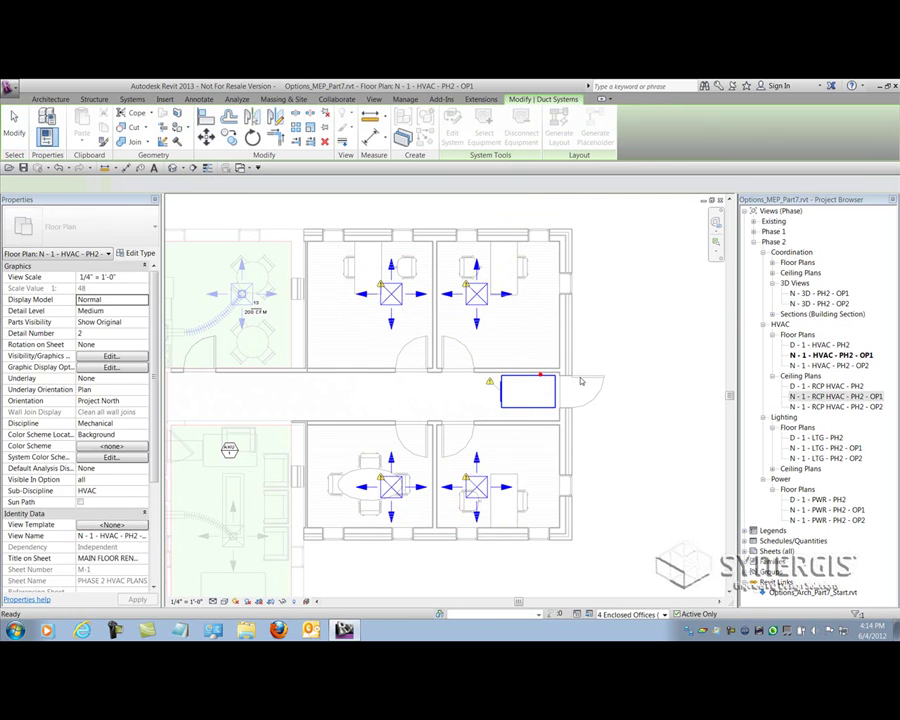
left_click(538, 380)
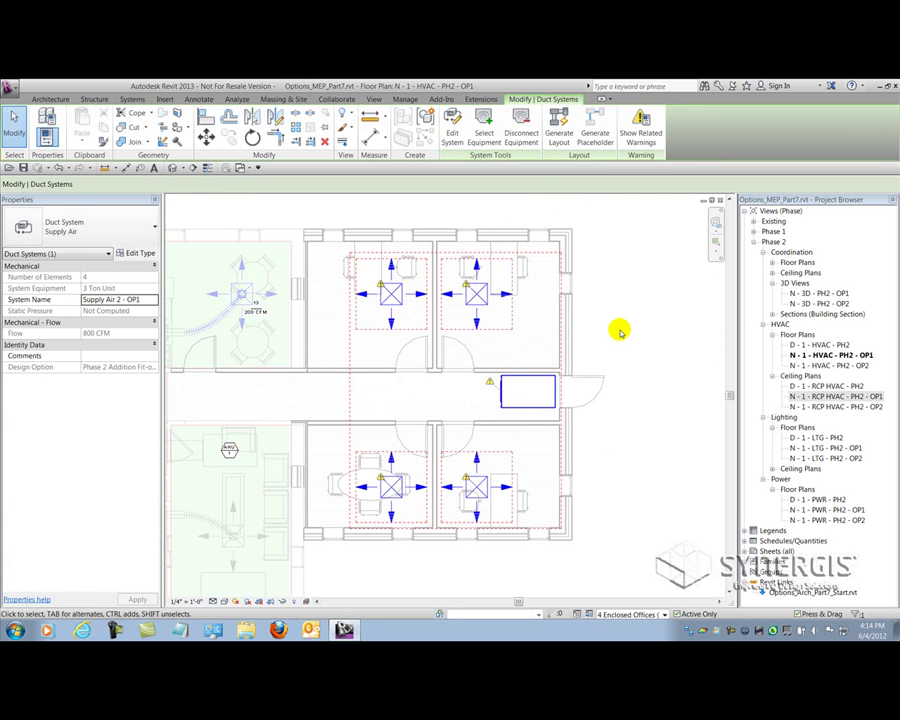
key("Escape")
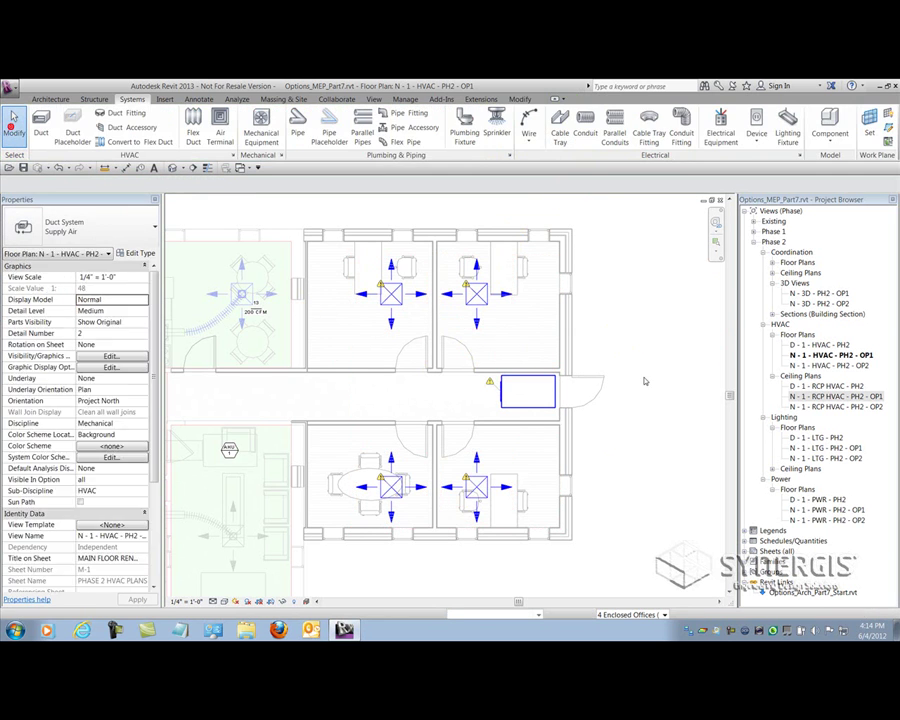
Open the N - 3D - PH2 - OP1 view and tile it beside the HVAC OP1 floor plan
left_click(645, 380)
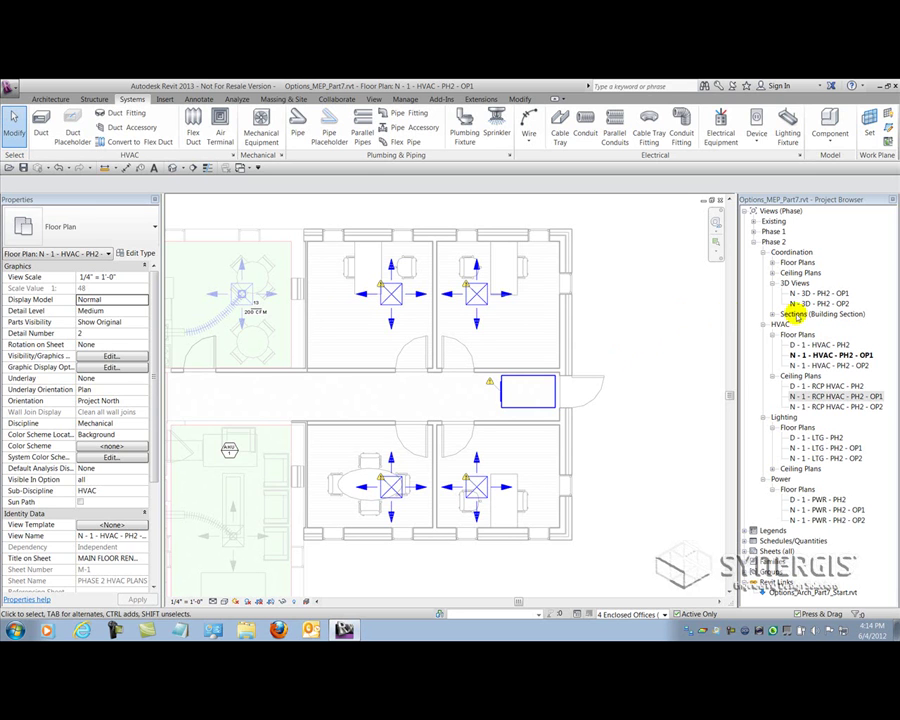
double_click(820, 293)
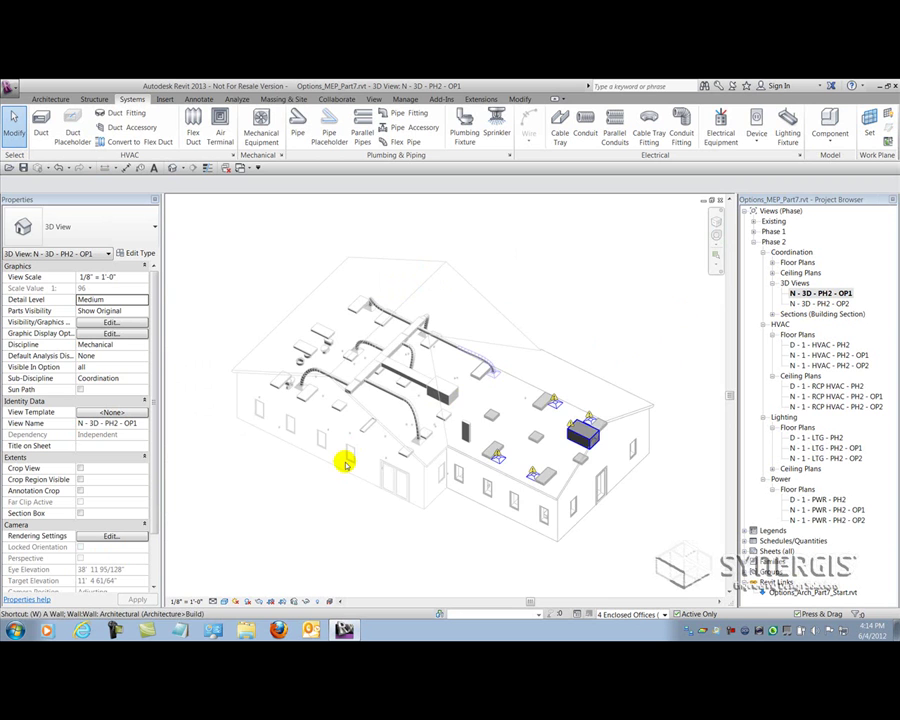
key("w")
key("t")
scroll(345, 412, "up", 6)
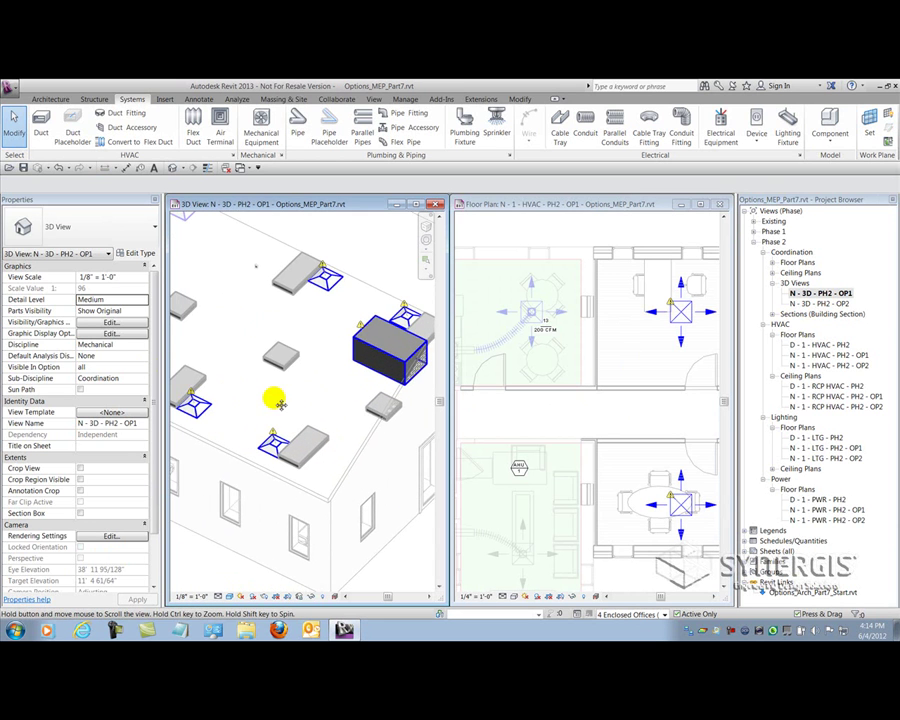
left_click(577, 426)
scroll(511, 407, "down", 1)
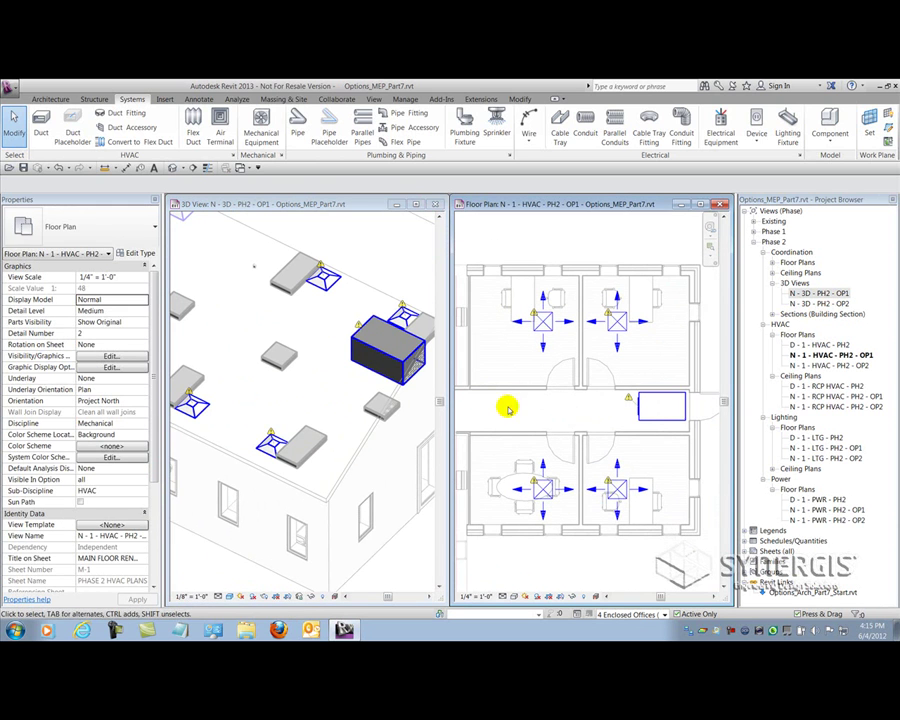
left_click_drag(645, 413, 640, 409)
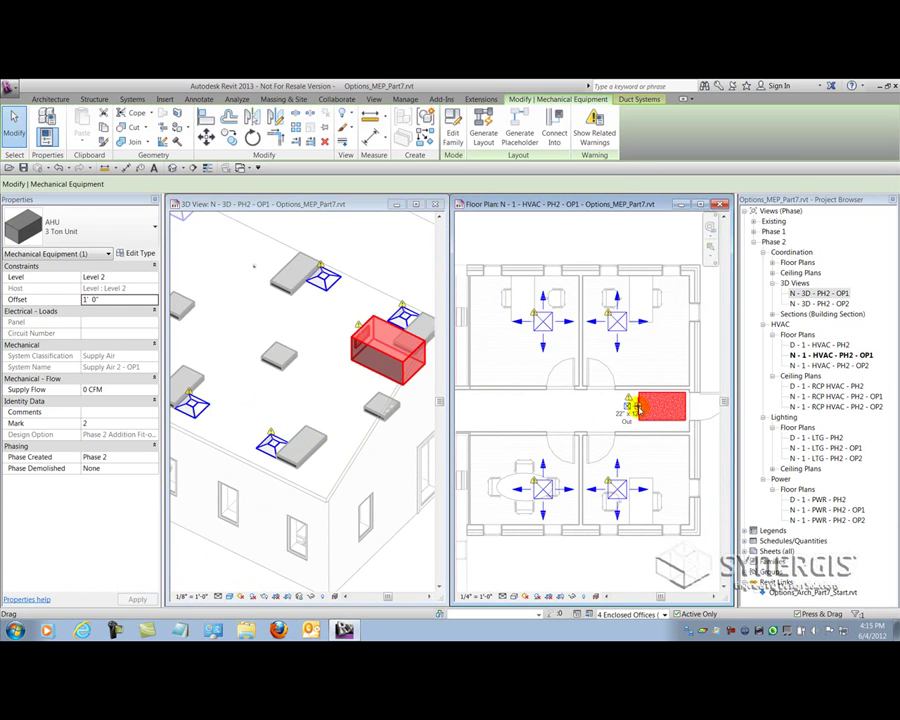
Draw a duct placeholder leaving the AHU and switch the duct type to round with taps
right_click(640, 407)
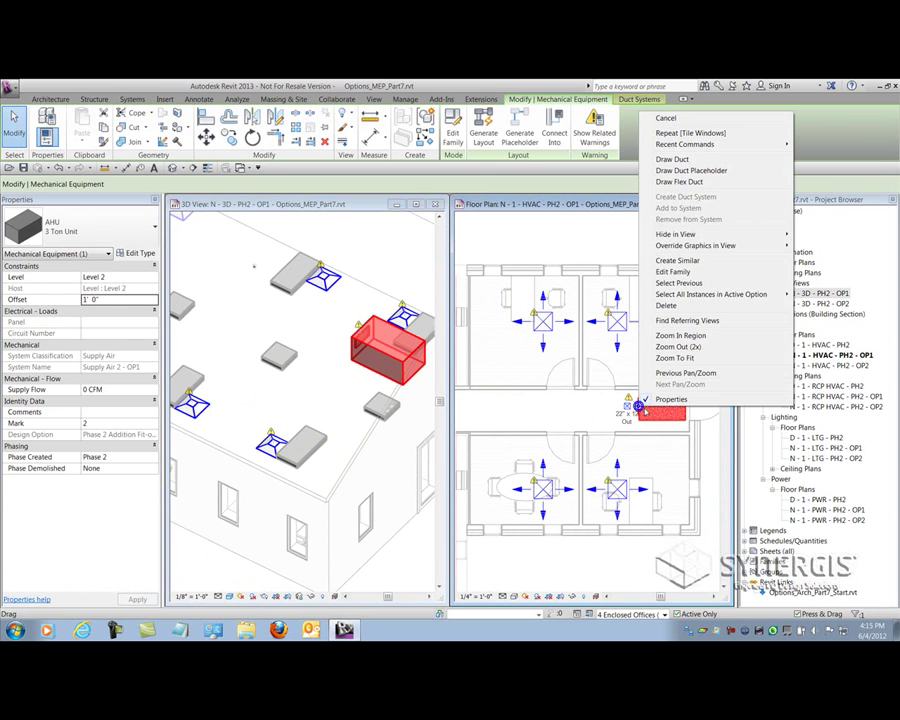
left_click(673, 170)
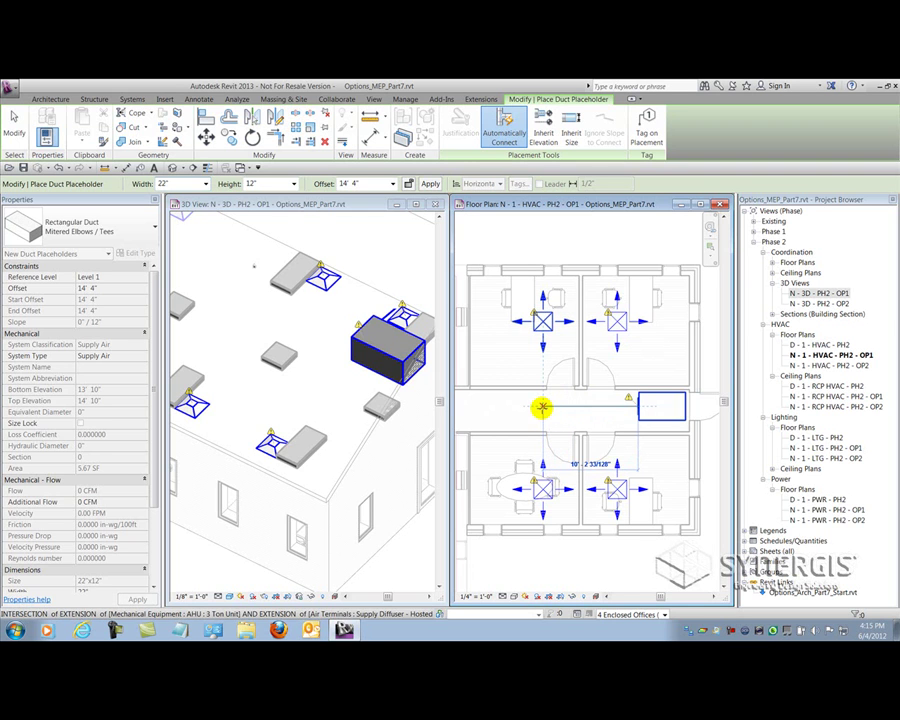
left_click(540, 407)
key("Escape")
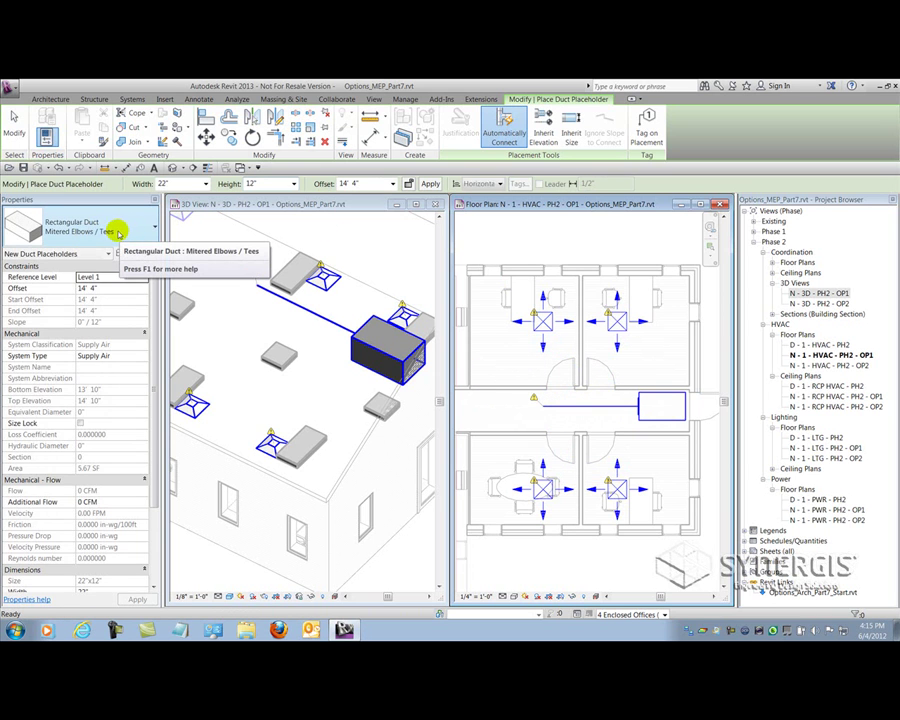
left_click(120, 231)
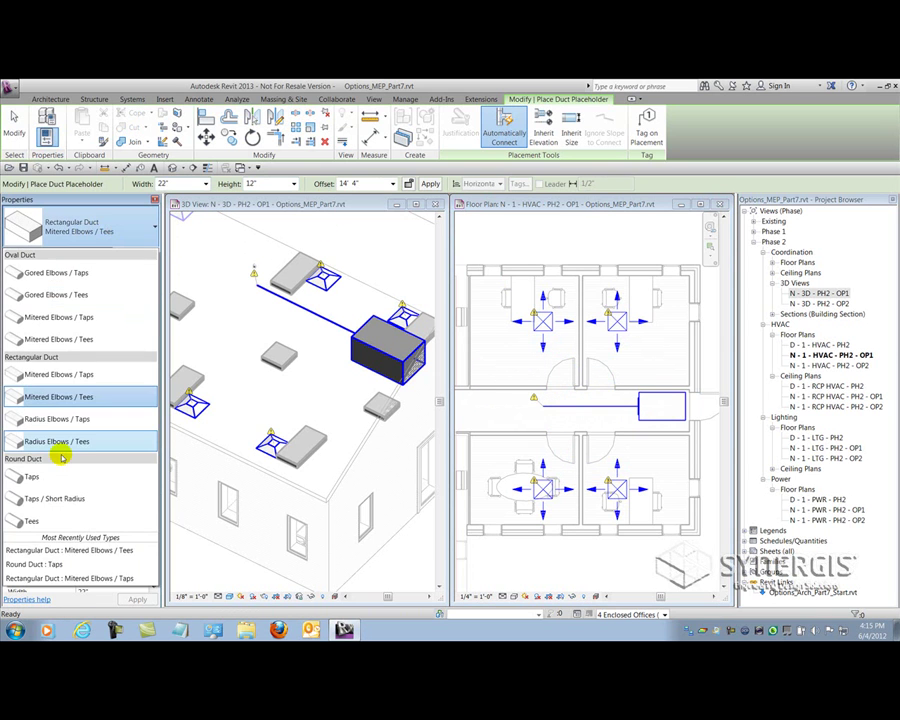
left_click(30, 477)
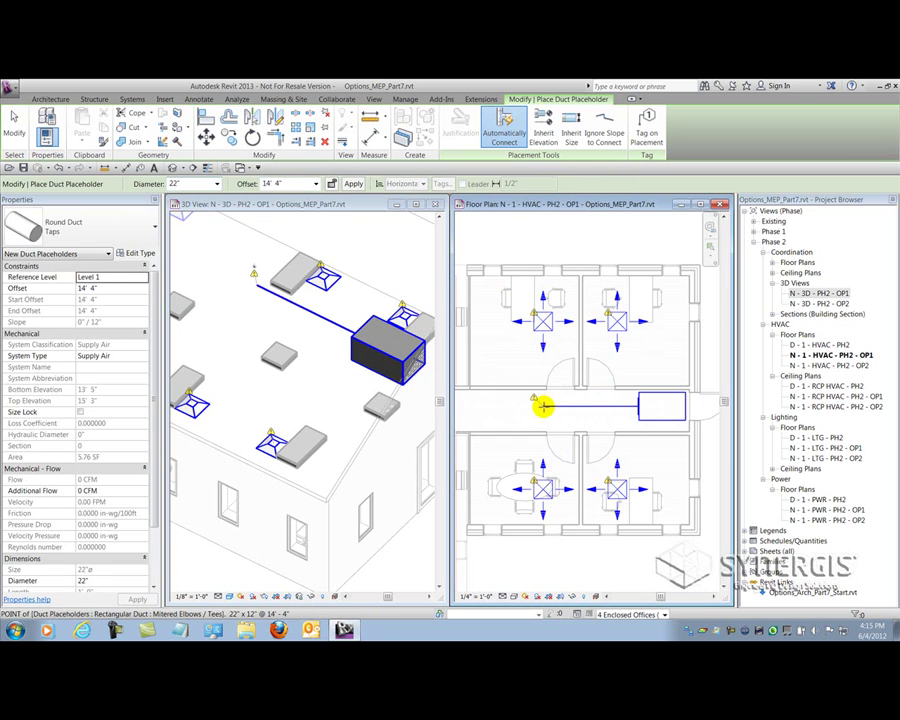
Connect 22" round placeholder ducts from the main run to the upper, lower, upper-right and lower-right diffusers
left_click(543, 406)
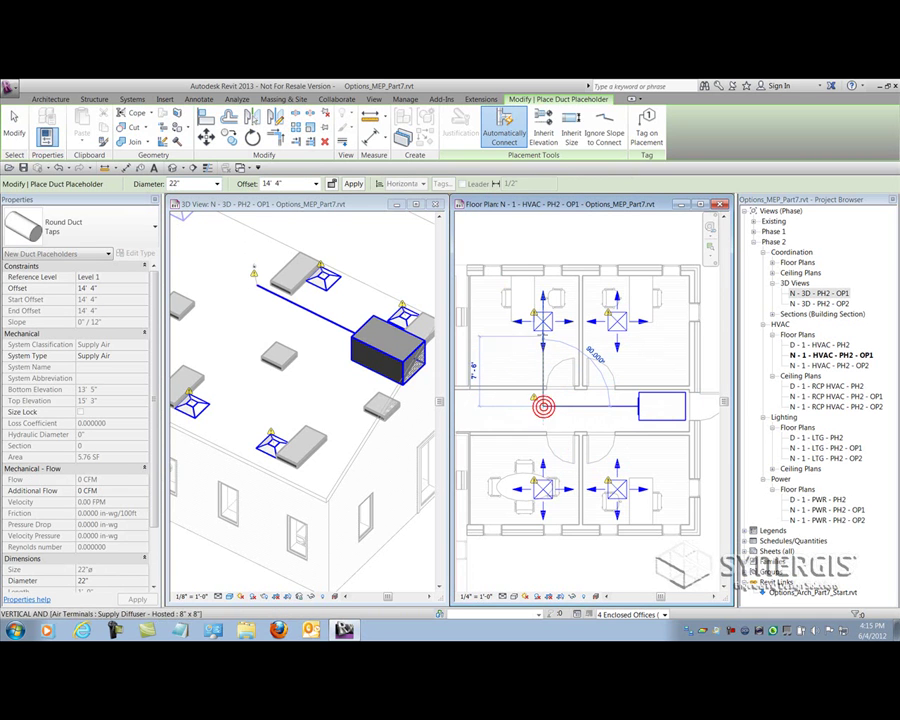
left_click(627, 365)
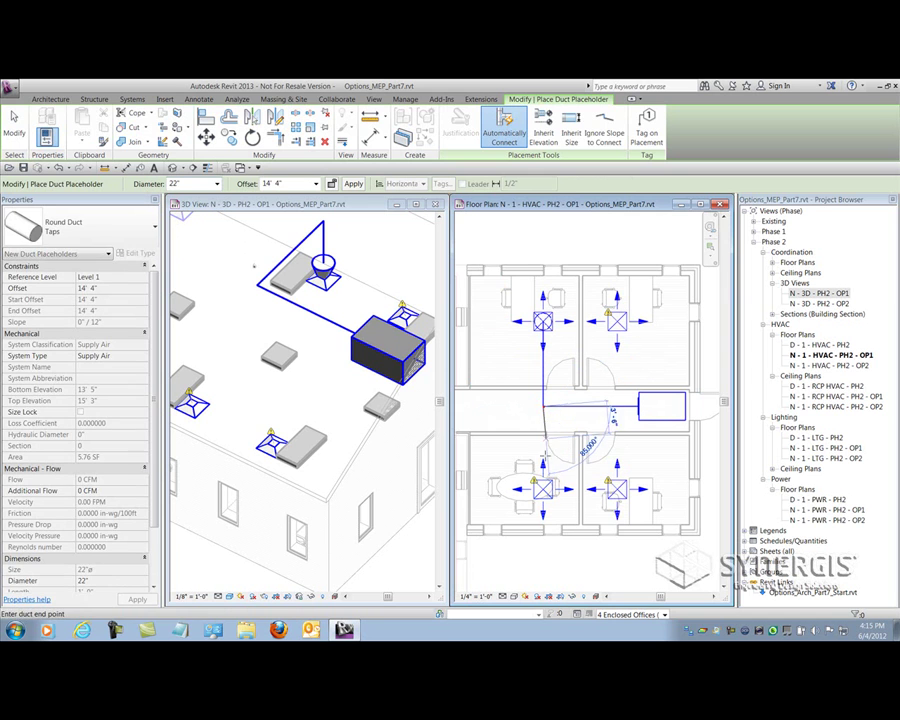
left_click(541, 487)
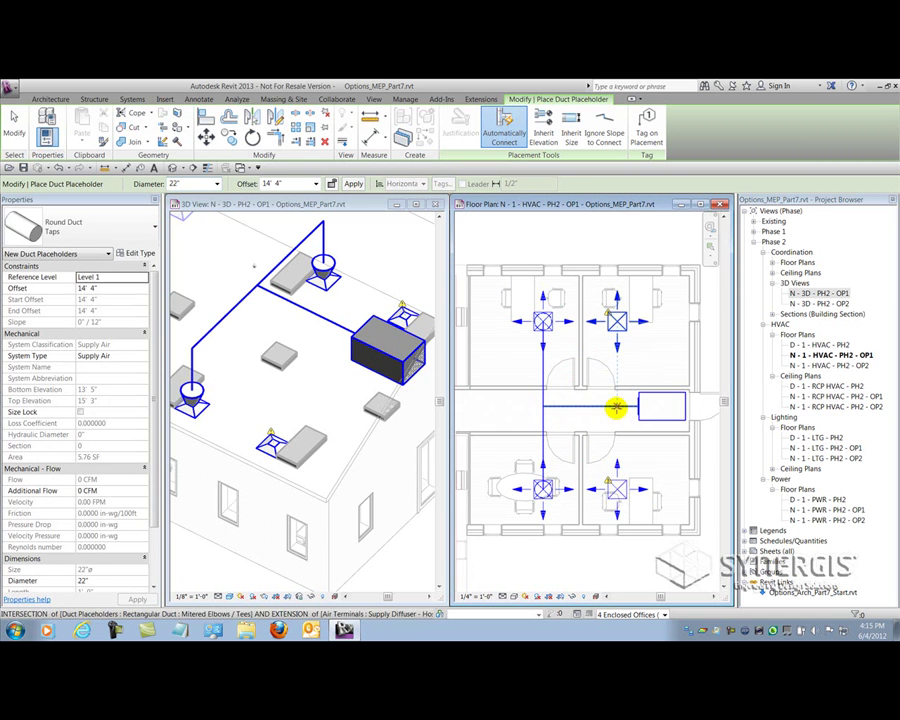
left_click(616, 406)
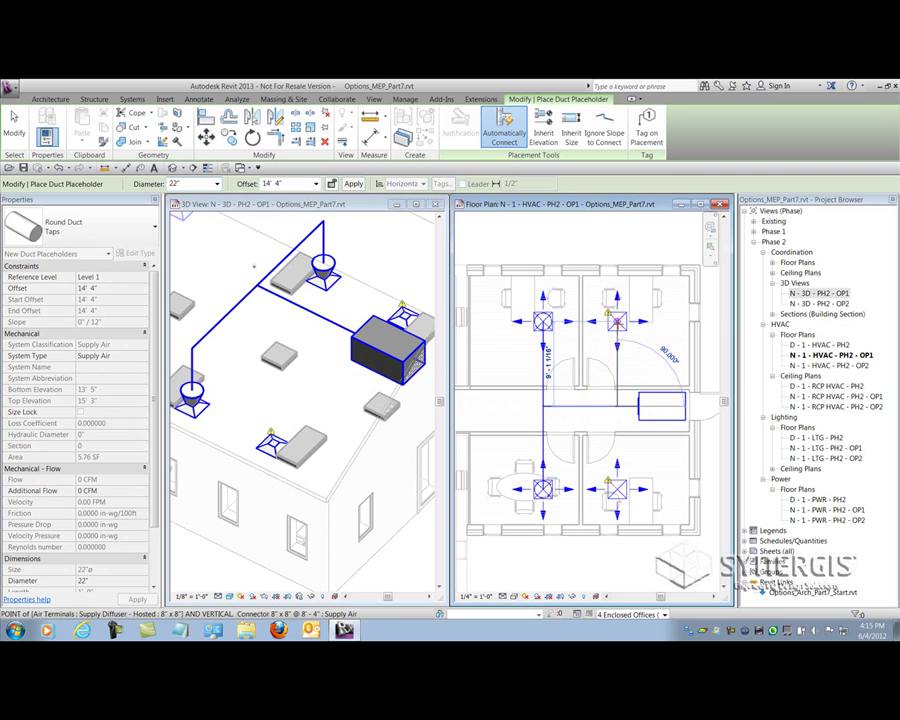
left_click(616, 321)
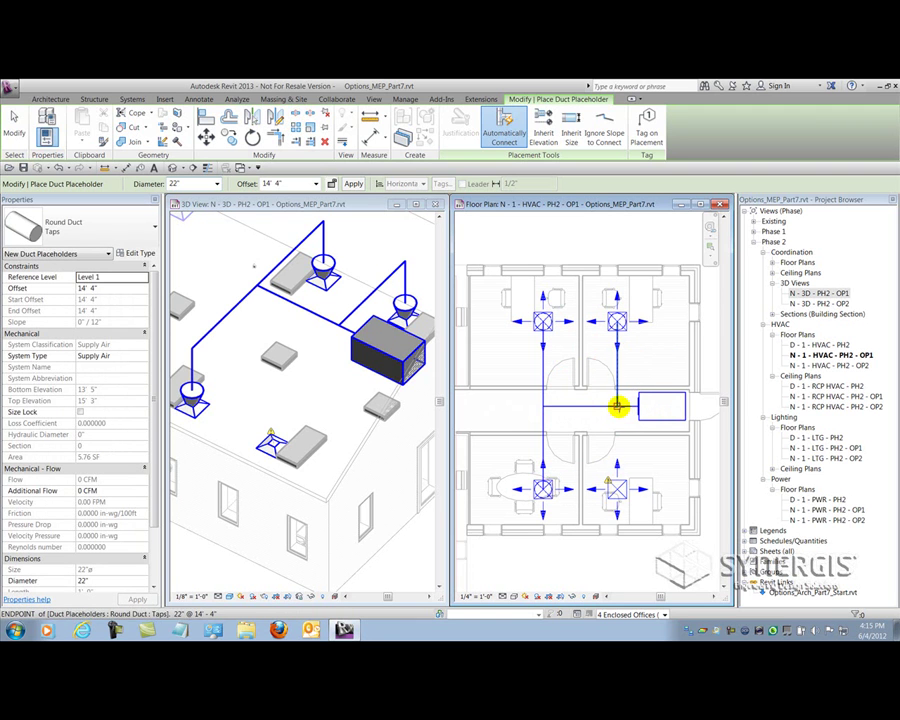
left_click(616, 406)
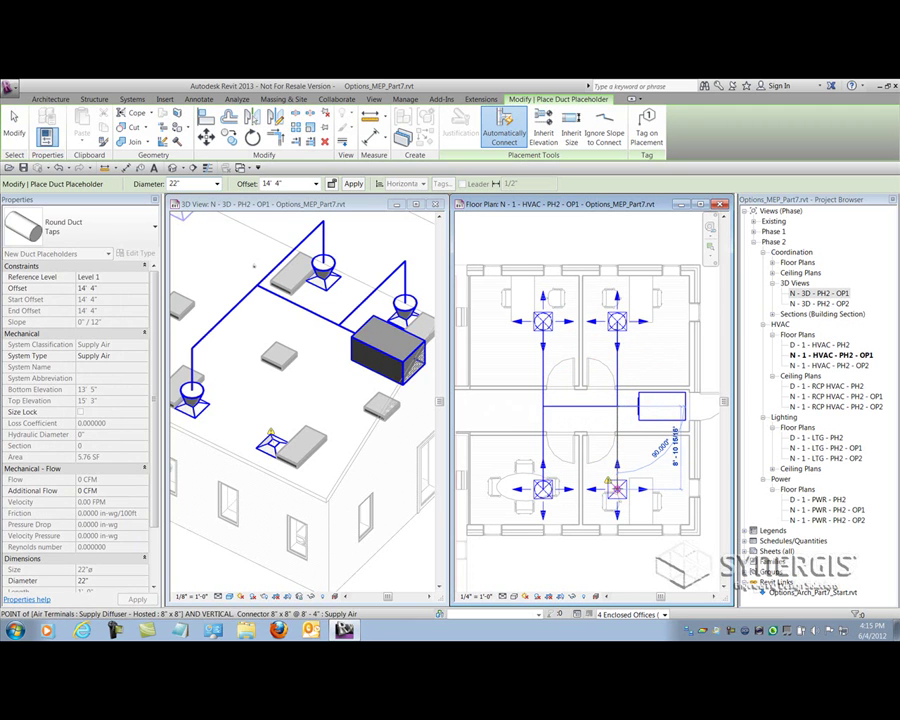
left_click(616, 489)
left_click(14, 122)
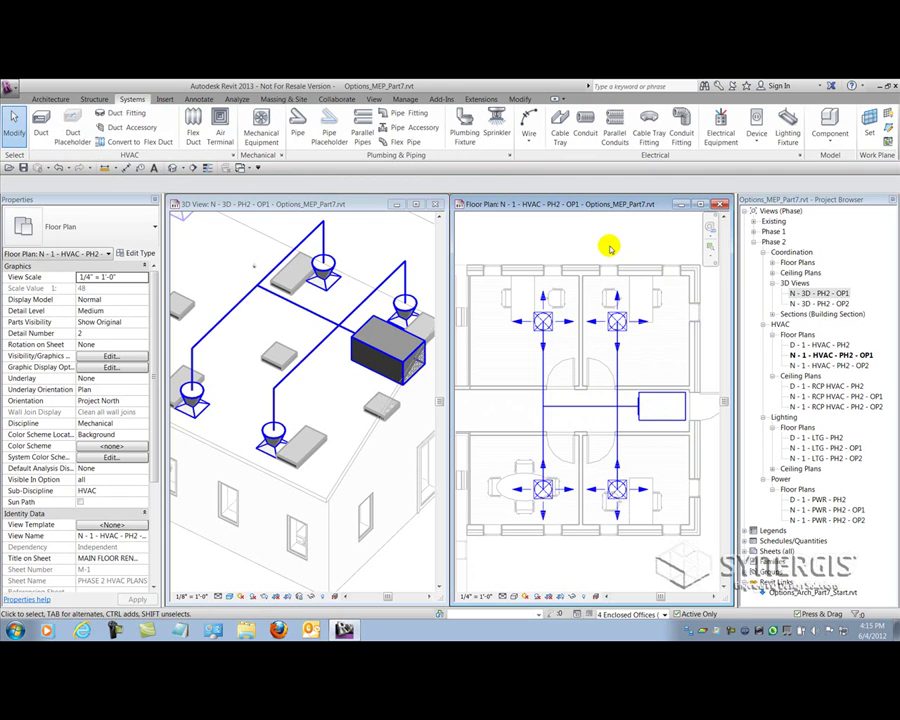
Open the OP2 HVAC floor plan, OP2 3D view and OP2 reflected ceiling plan, then tile them with WT
double_click(830, 366)
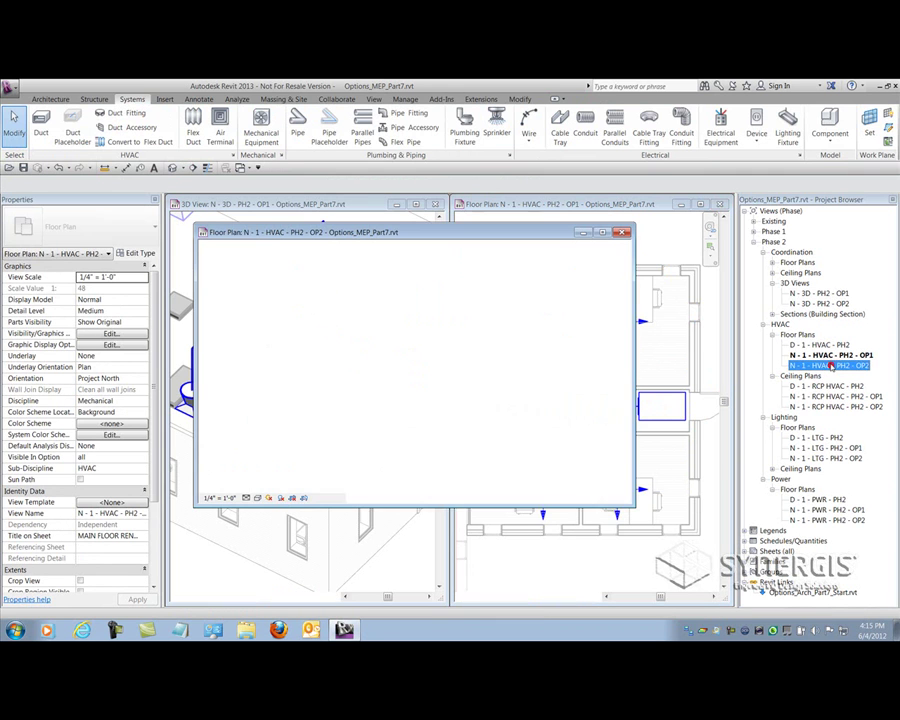
left_click(603, 233)
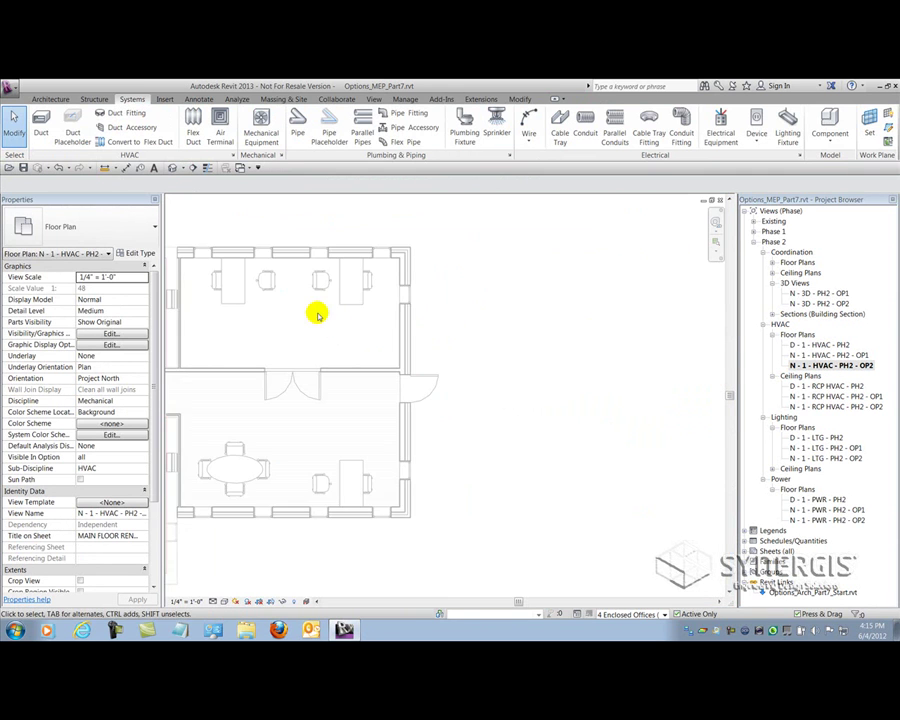
middle_click_drag(315, 311, 490, 363)
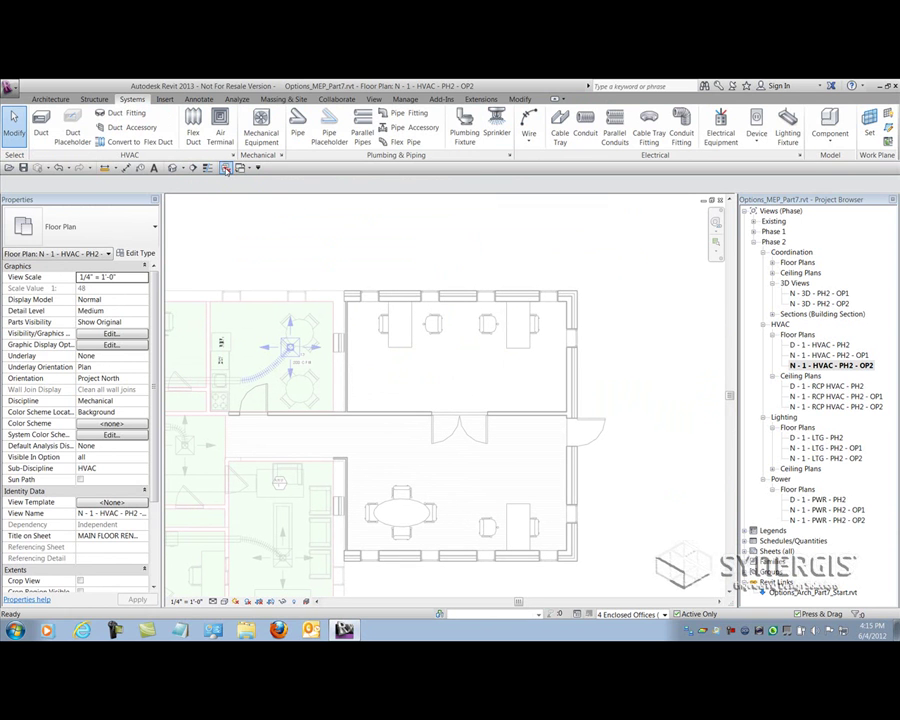
double_click(838, 304)
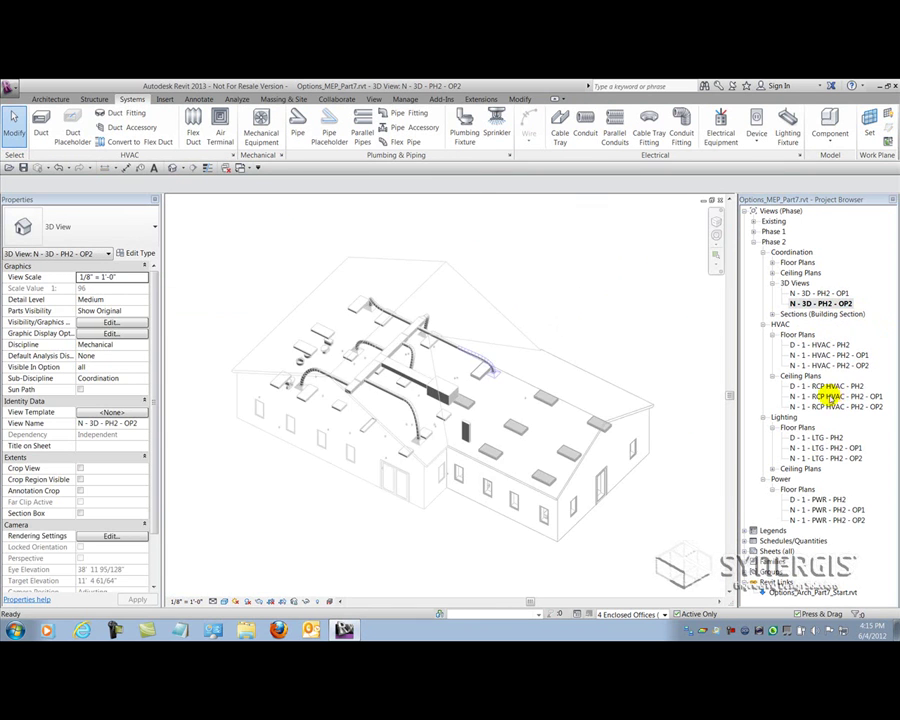
double_click(838, 407)
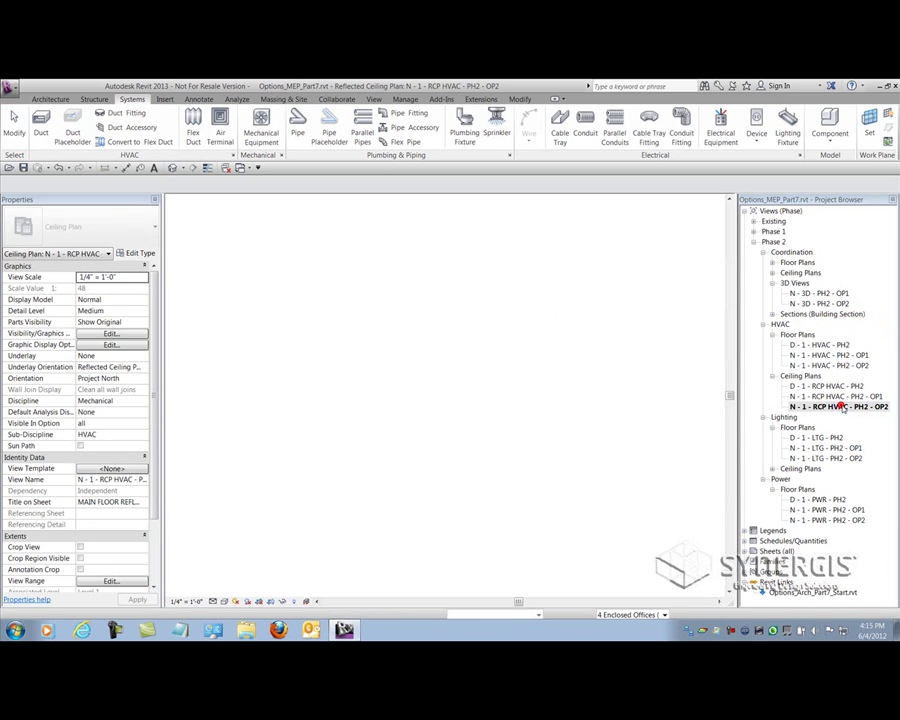
key("w")
key("t")
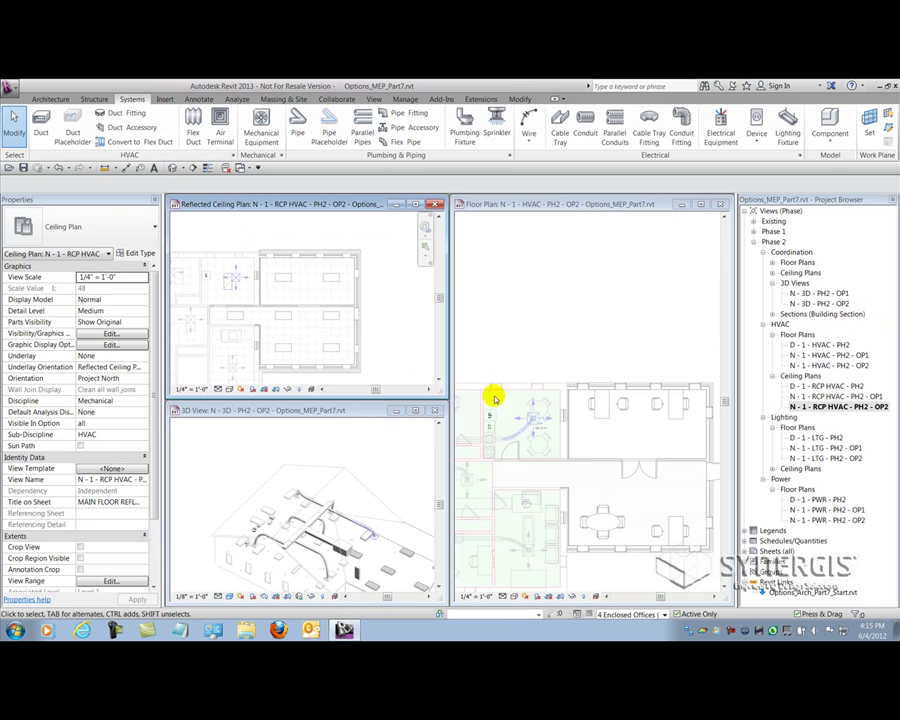
Re-tile the three OP2 views and zoom each one in turn
left_click(548, 365)
key("w")
key("t")
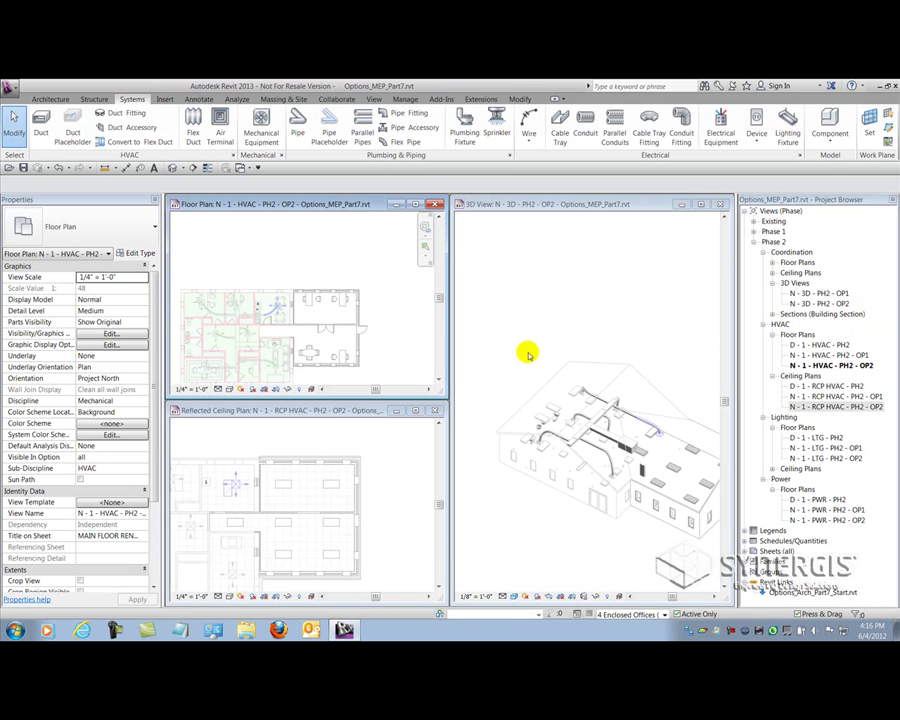
left_click(588, 368)
scroll(588, 368, "up", 5)
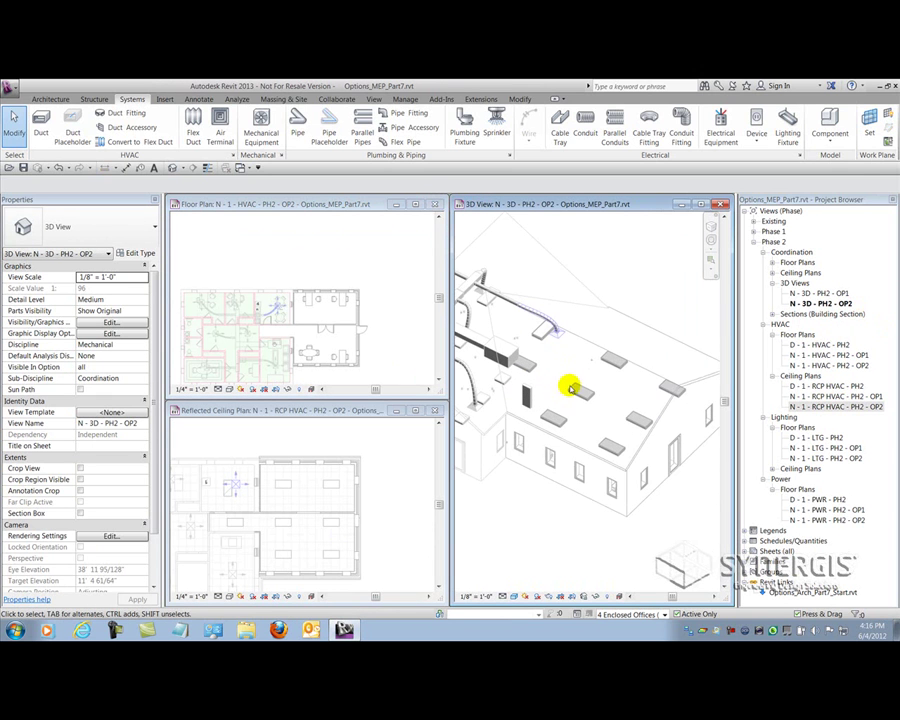
left_click(390, 473)
left_click(362, 340)
scroll(362, 340, "up", 5)
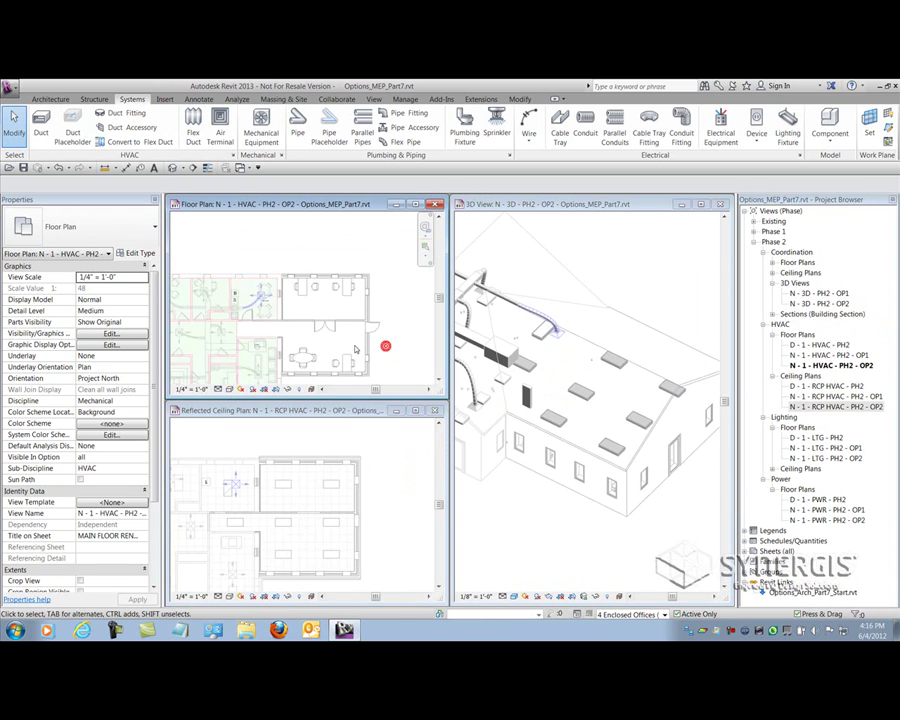
scroll(360, 338, "up", 3)
left_click(322, 532)
scroll(330, 535, "up", 5)
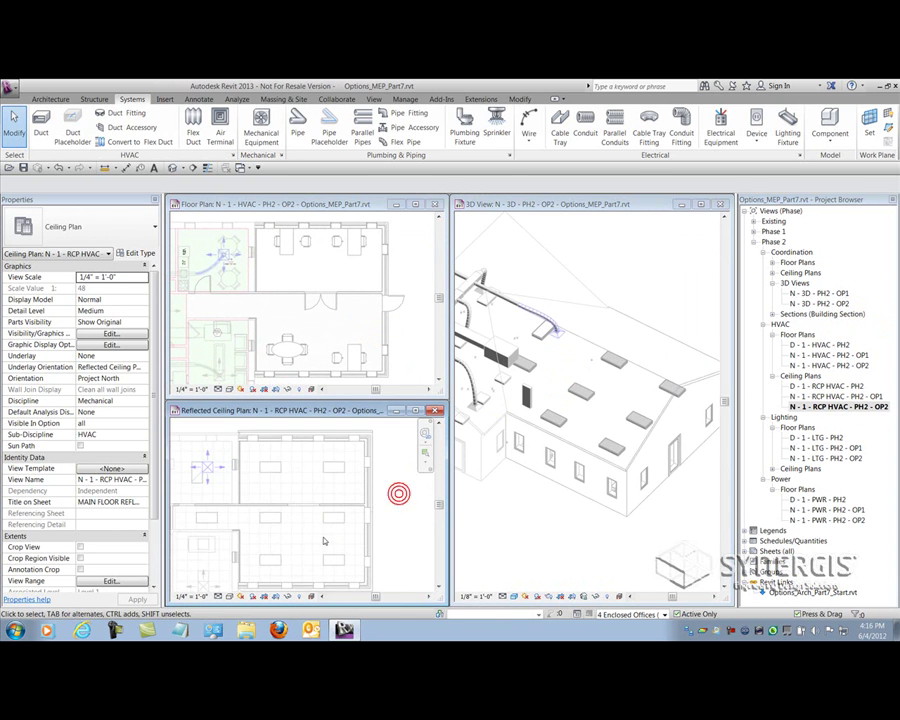
middle_click_drag(330, 535, 327, 531)
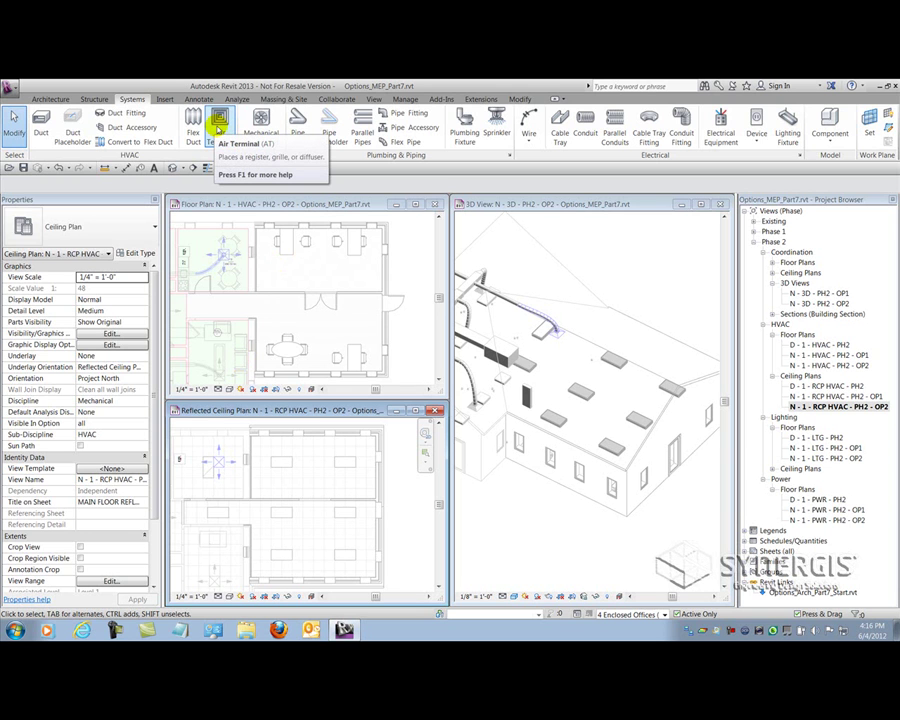
Place a face-hosted 8" x 8" supply diffuser in the OP2 ceiling plan, then dismiss the VG dialog unchanged
left_click(218, 121)
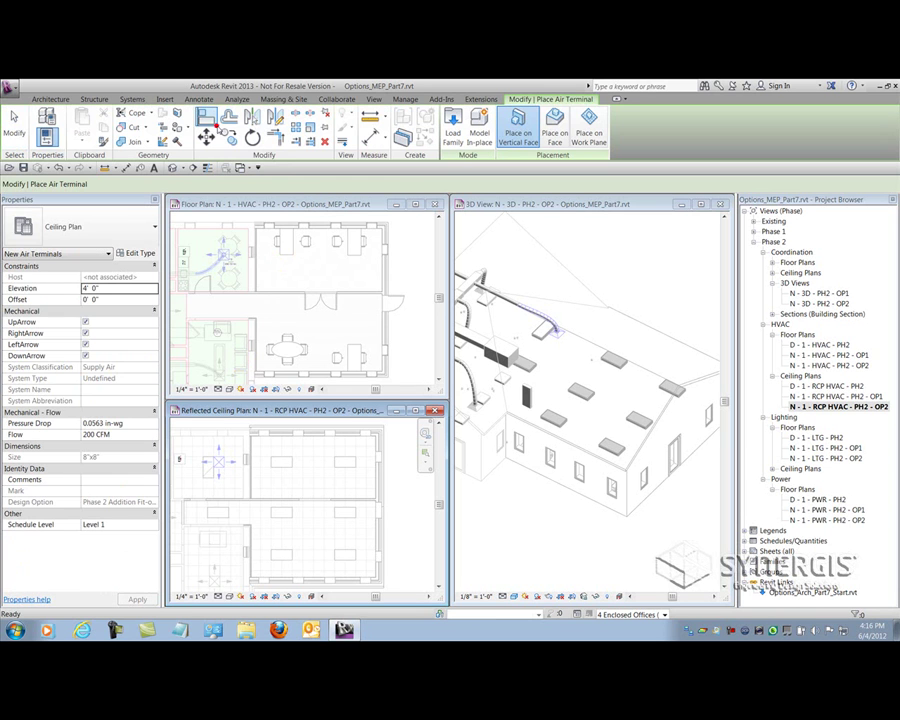
left_click(554, 132)
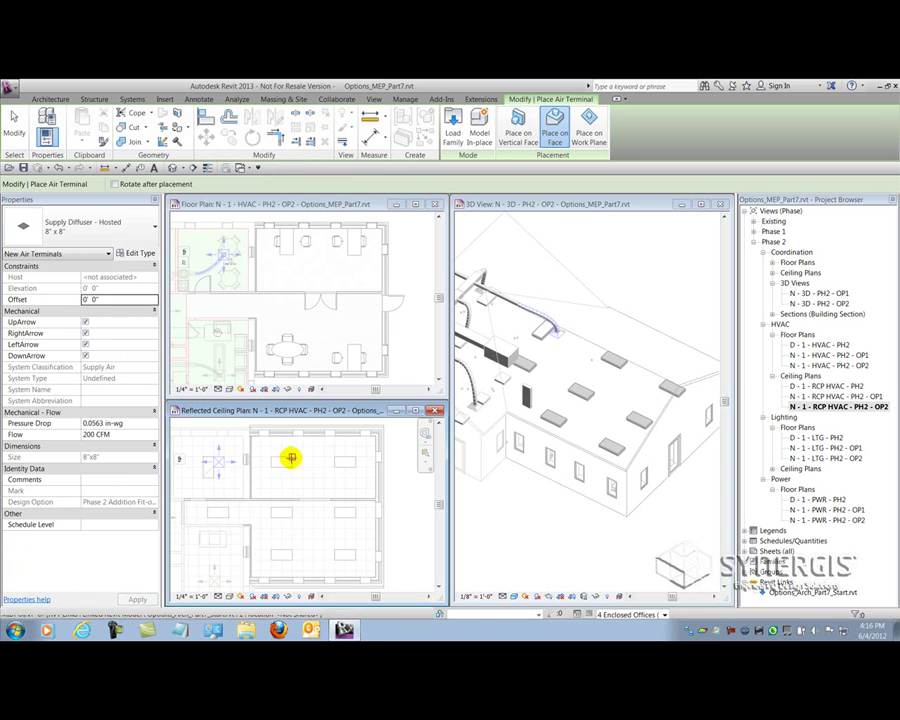
scroll(305, 466, "up", 2)
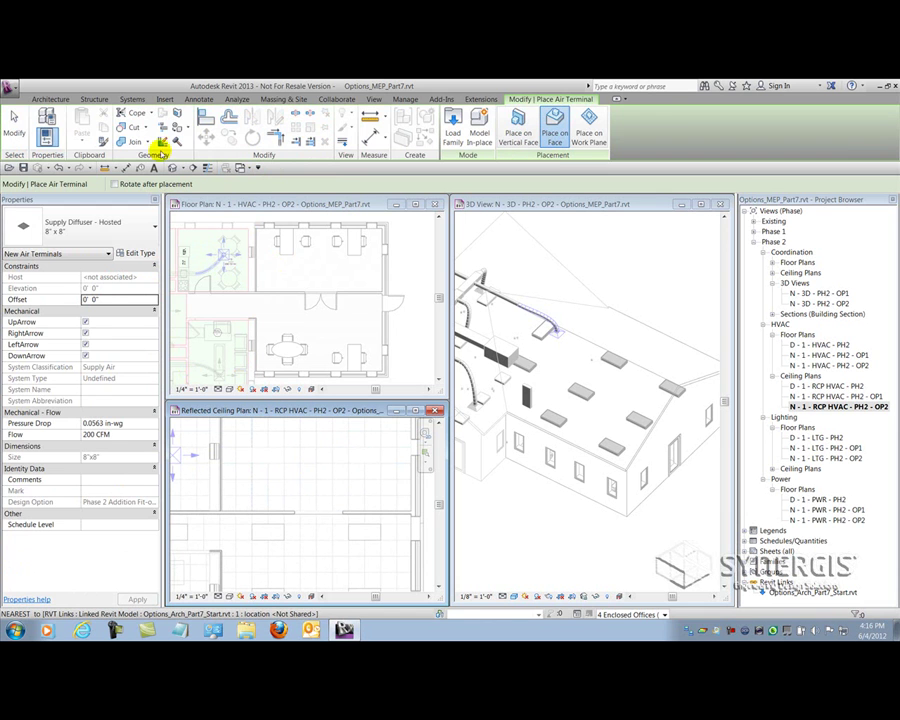
left_click(16, 128)
left_click(222, 130)
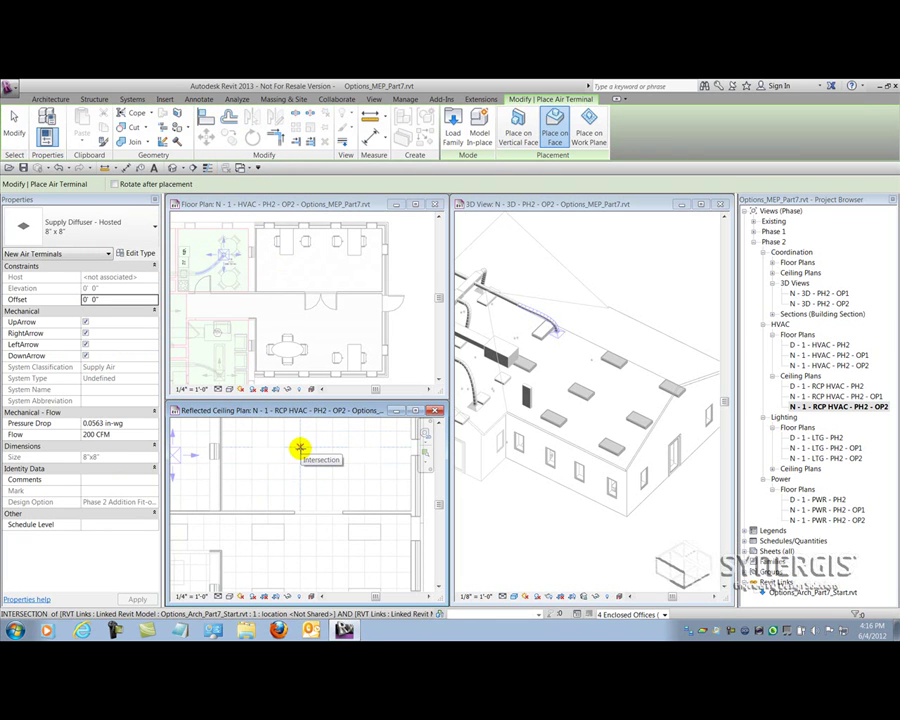
left_click(300, 448)
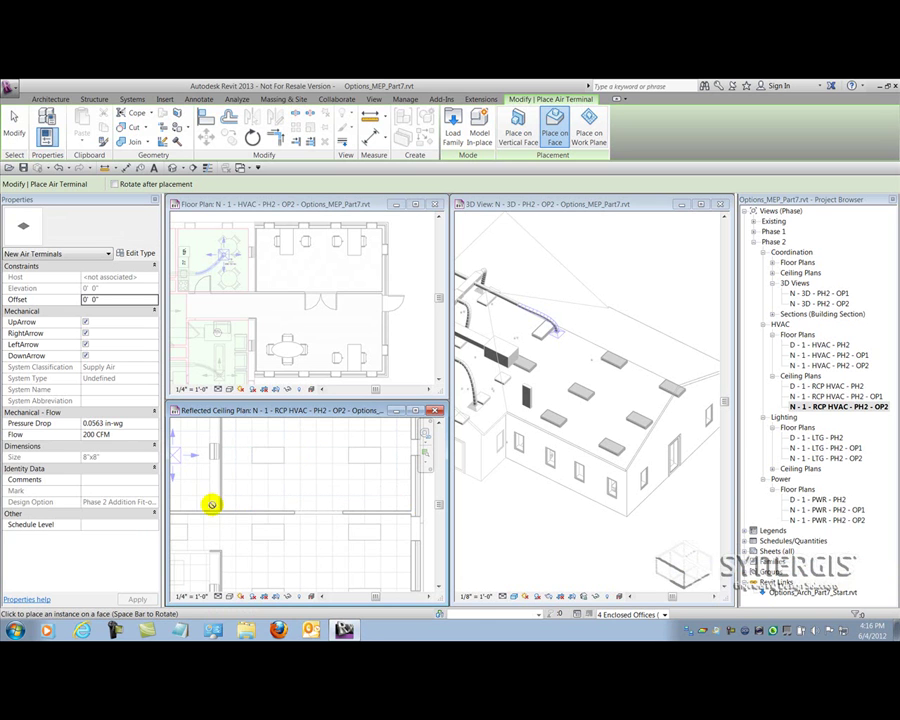
key("g")
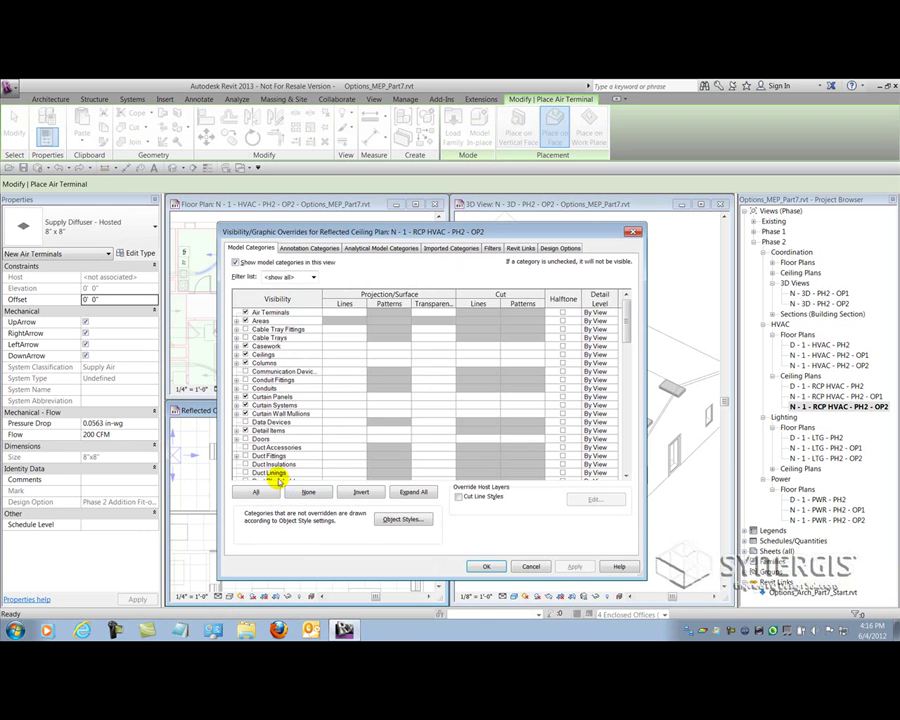
left_click(541, 566)
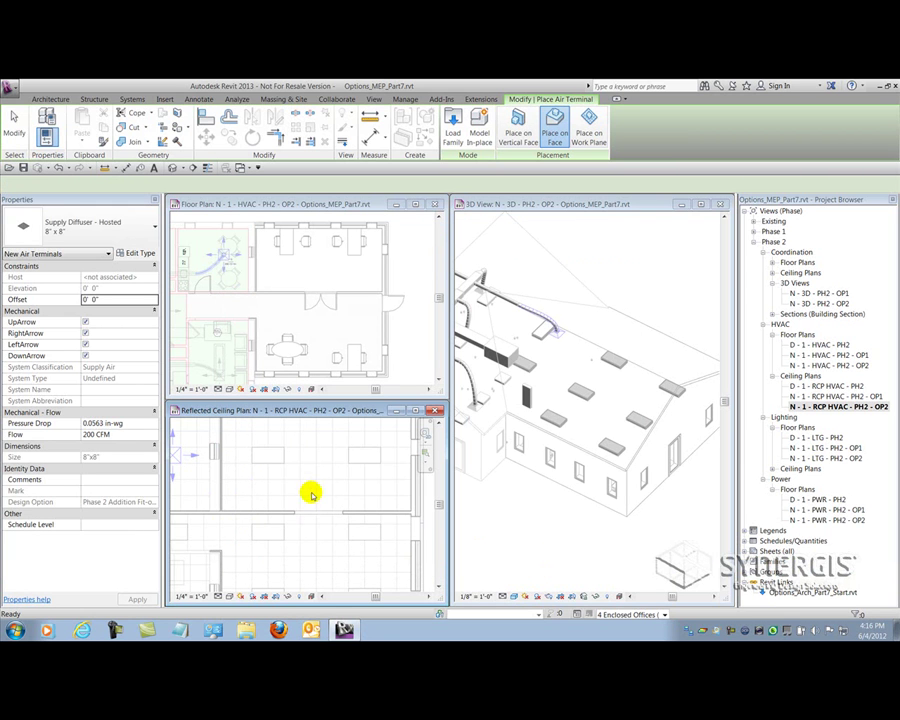
Switch to the Enclosed & Open Offices design option and place four diffusers at ceiling grid points
left_click(665, 615)
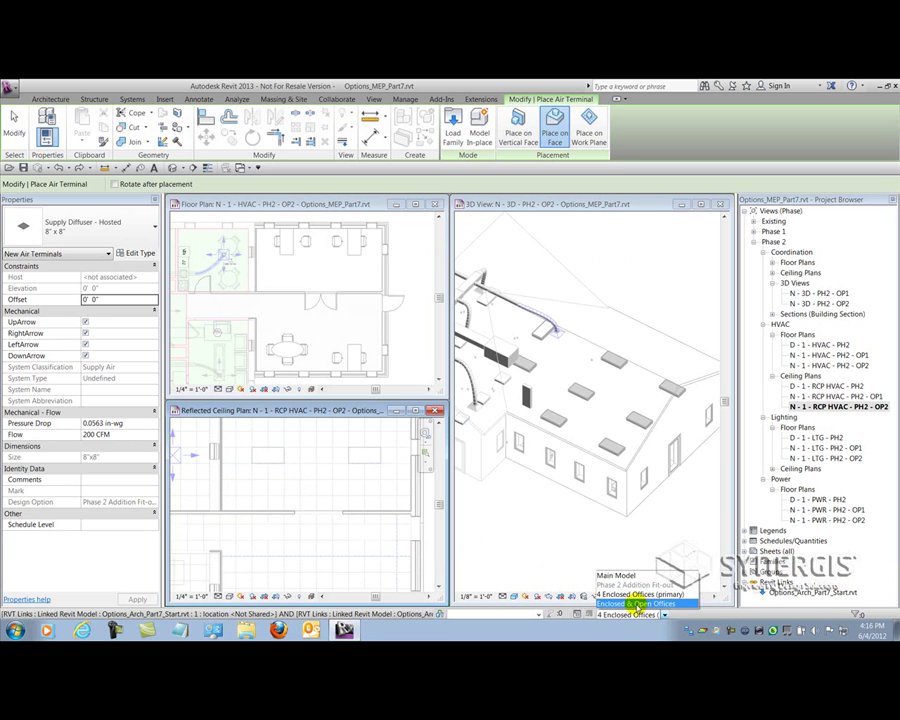
left_click(632, 594)
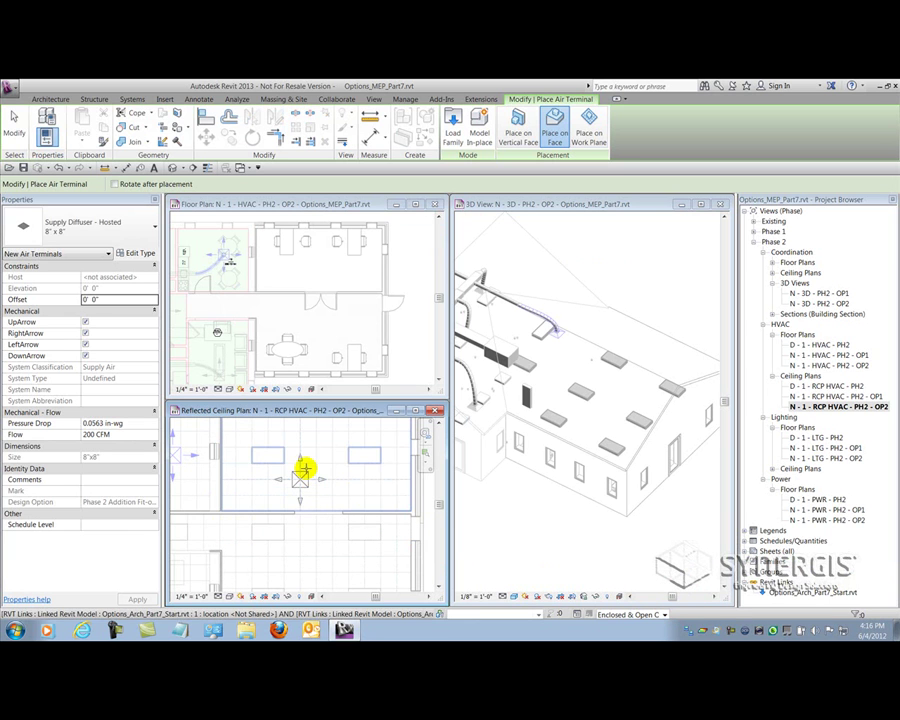
middle_click_drag(302, 442, 311, 468)
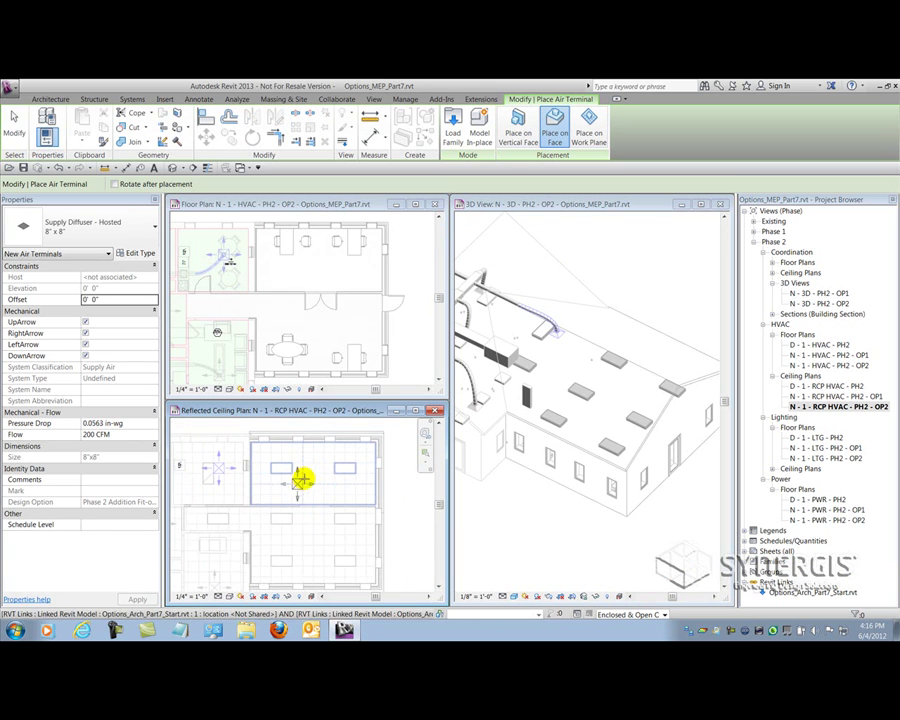
scroll(292, 478, "up", 1)
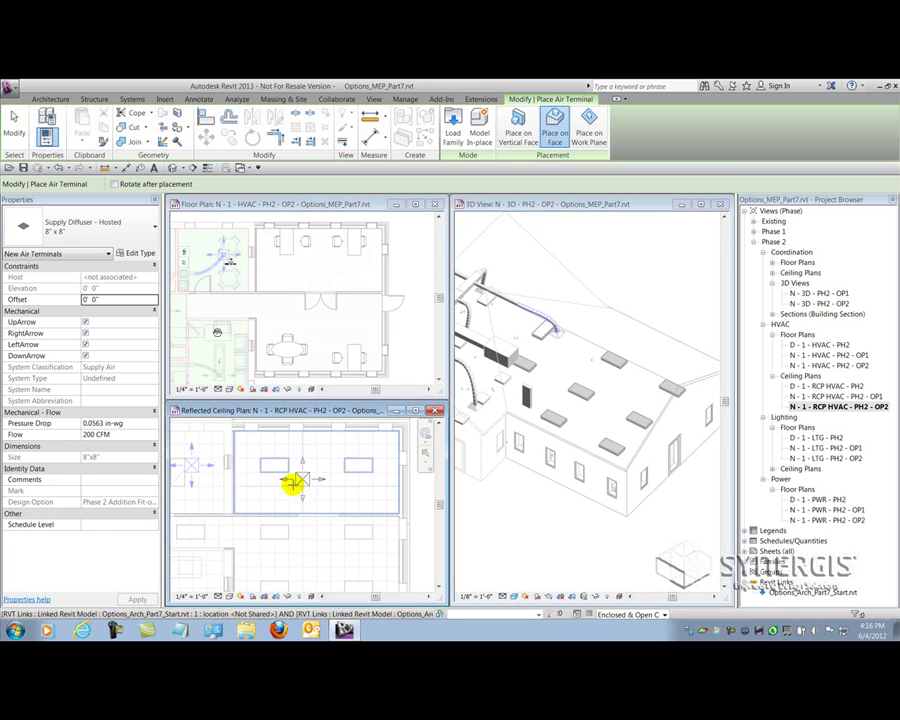
left_click(274, 486)
left_click(338, 498)
middle_click_drag(338, 498, 334, 452)
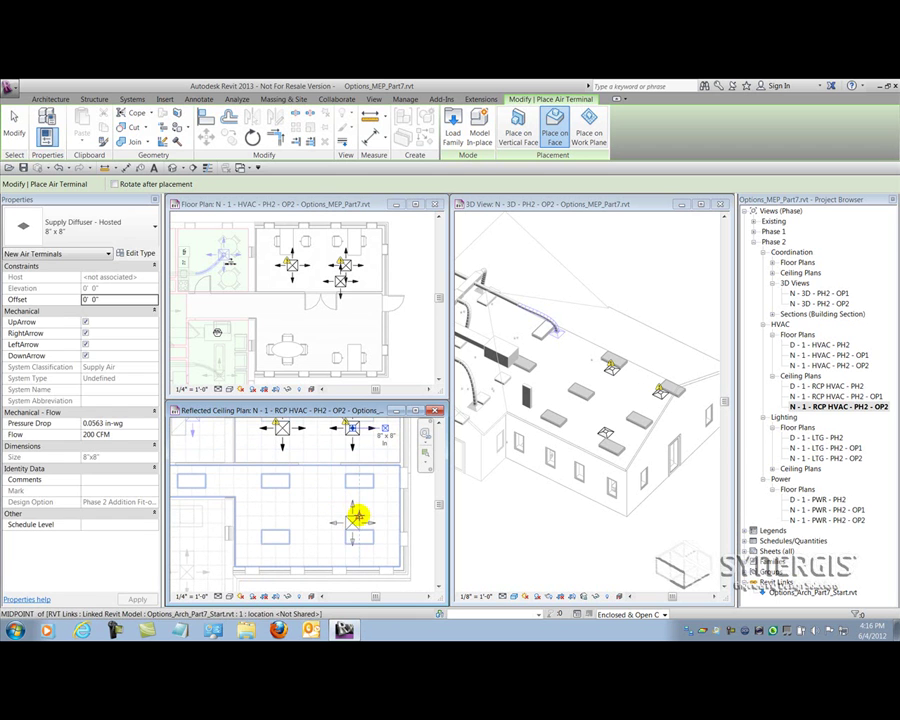
left_click(353, 519)
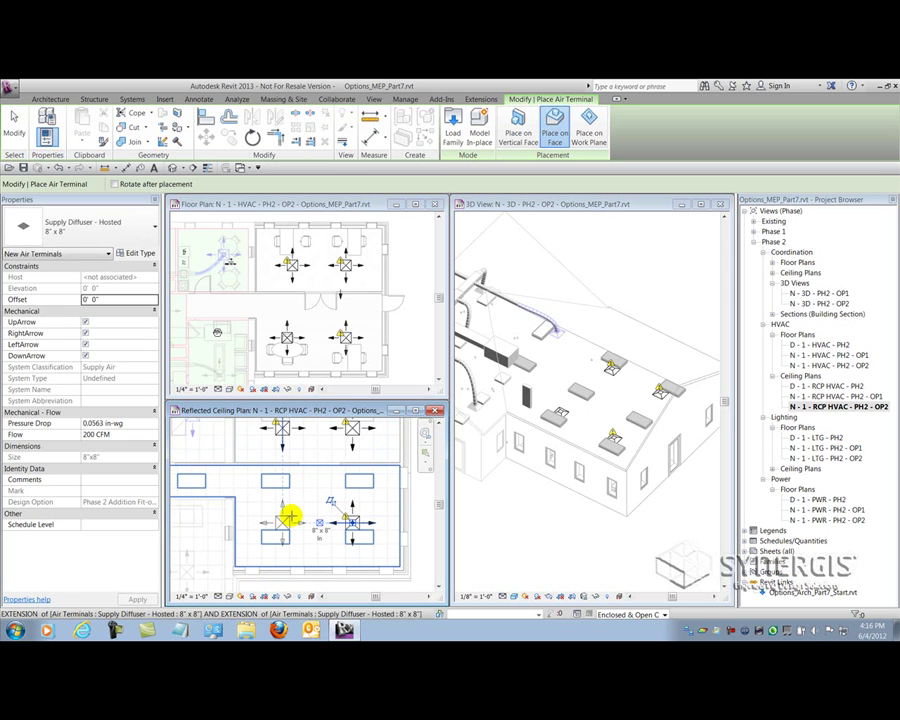
left_click(287, 517)
key("Escape")
key("Escape")
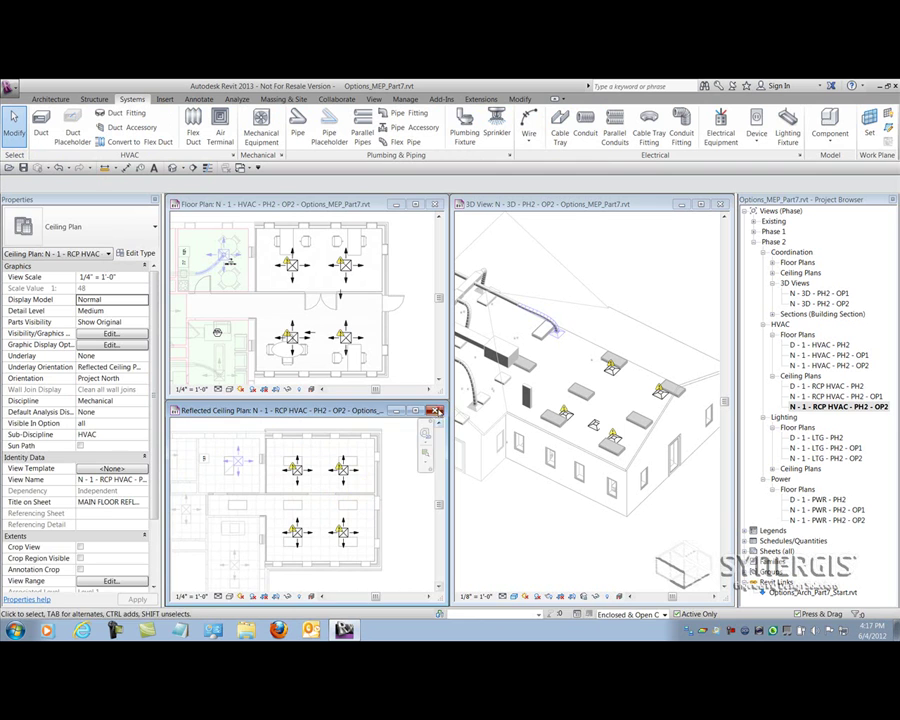
Close the ceiling plan, enlarge the floor plan, and place the AHU in the corridor beside the door
left_click(435, 410)
double_click(393, 398)
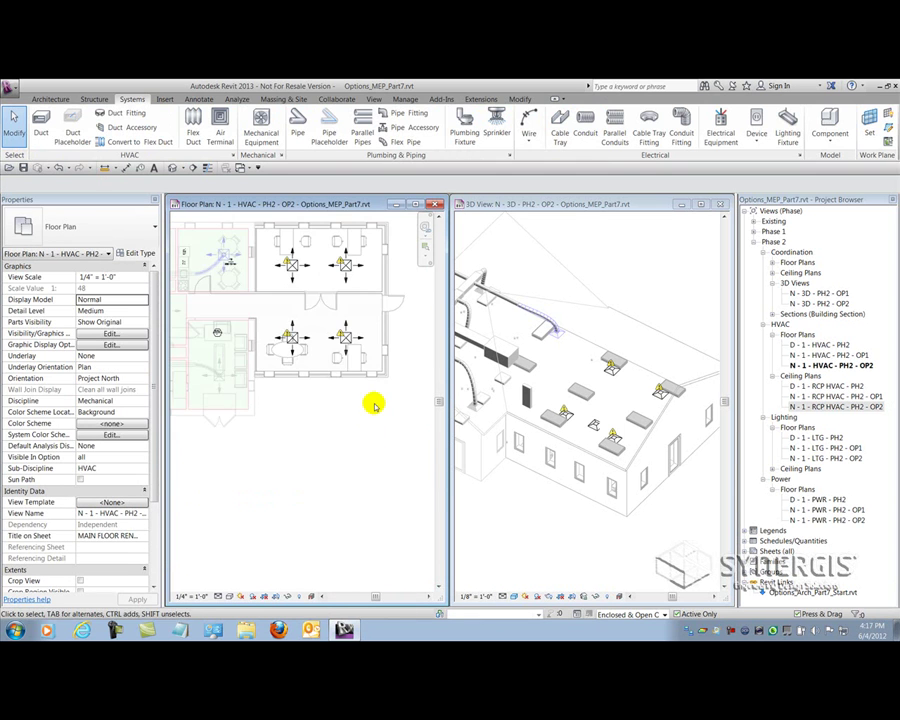
middle_click_drag(372, 400, 380, 483)
scroll(362, 458, "up", 3)
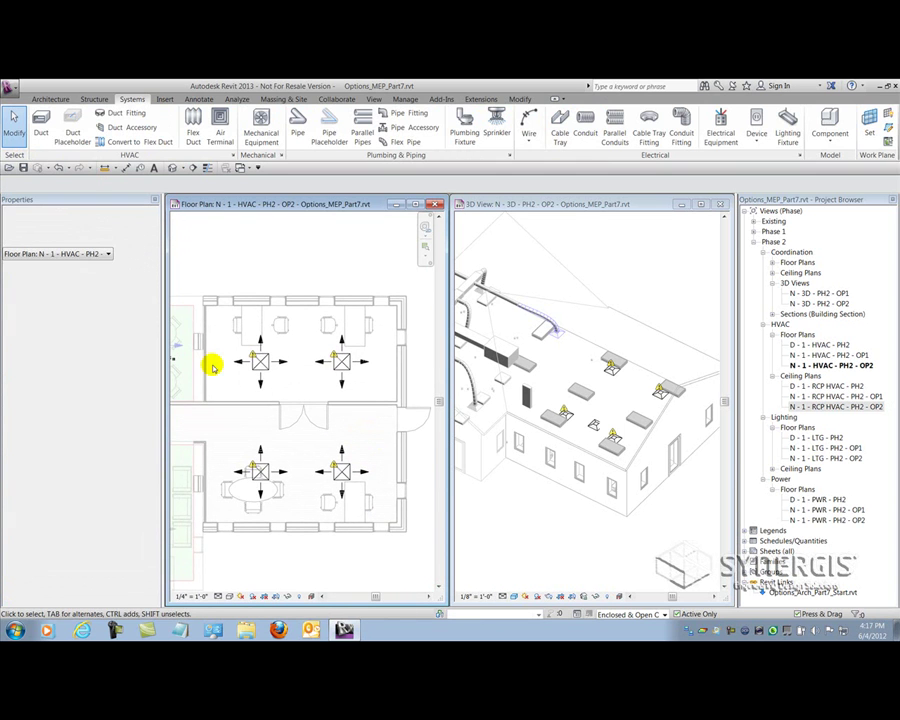
left_click(262, 118)
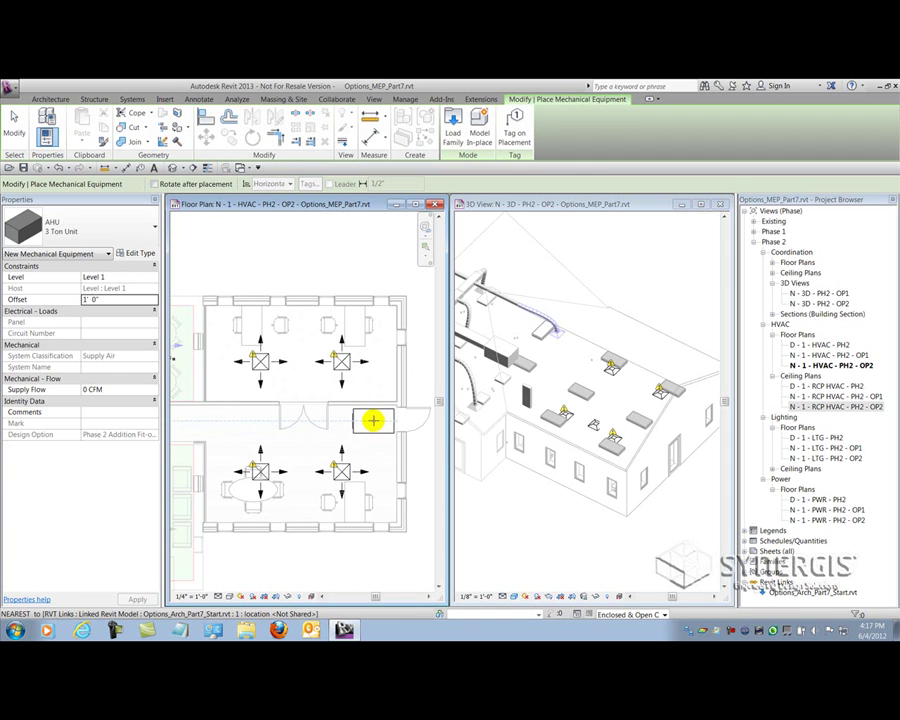
left_click(372, 420)
key("Escape")
key("Escape")
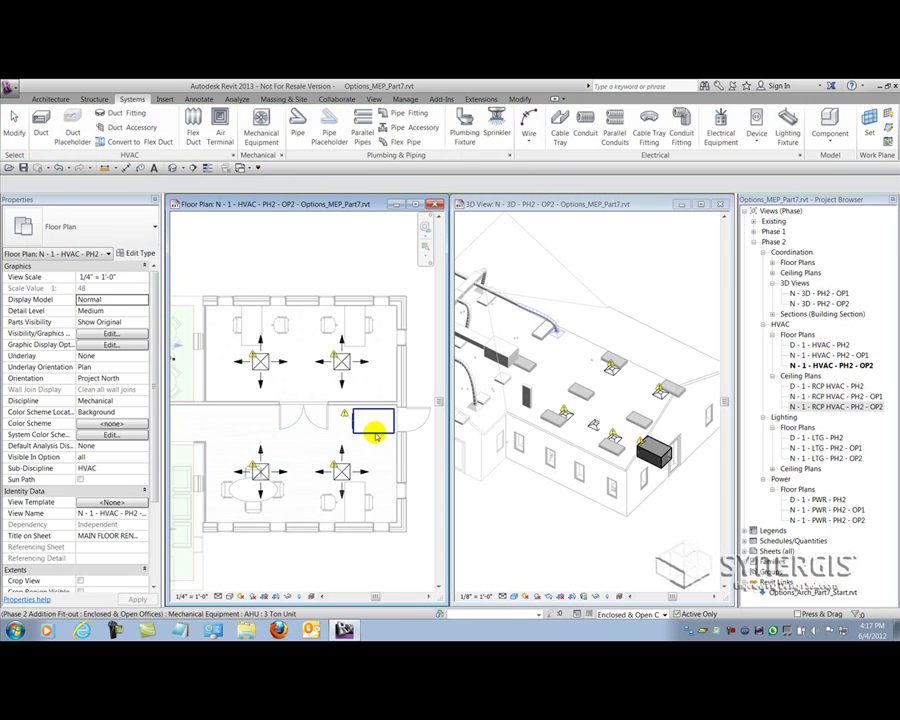
Set the AHU's Level to Level 2 and its Mark to 2
left_click(374, 430)
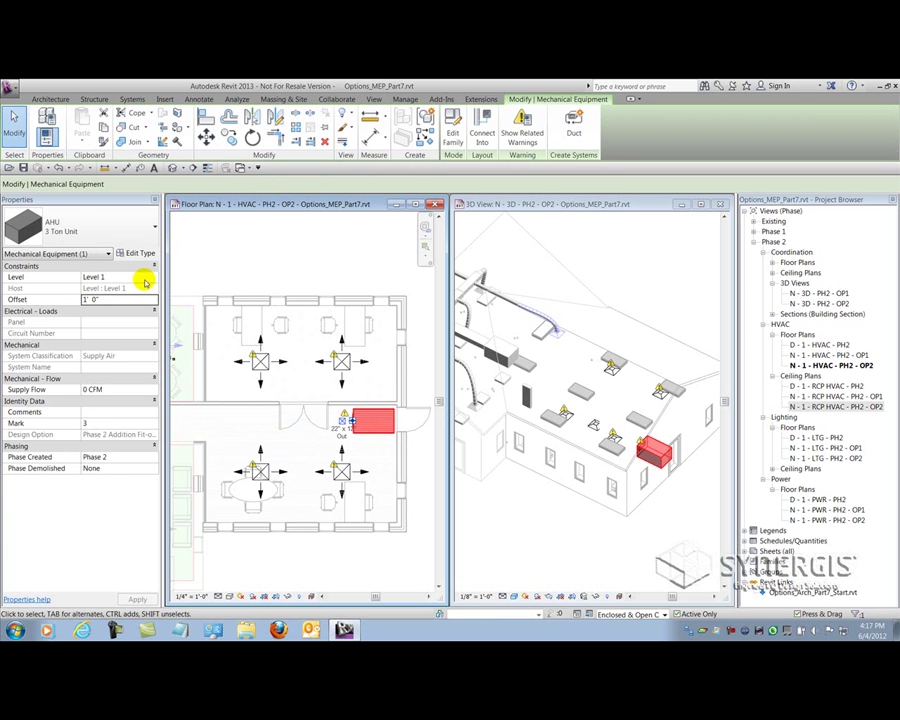
left_click(145, 281)
left_click(96, 308)
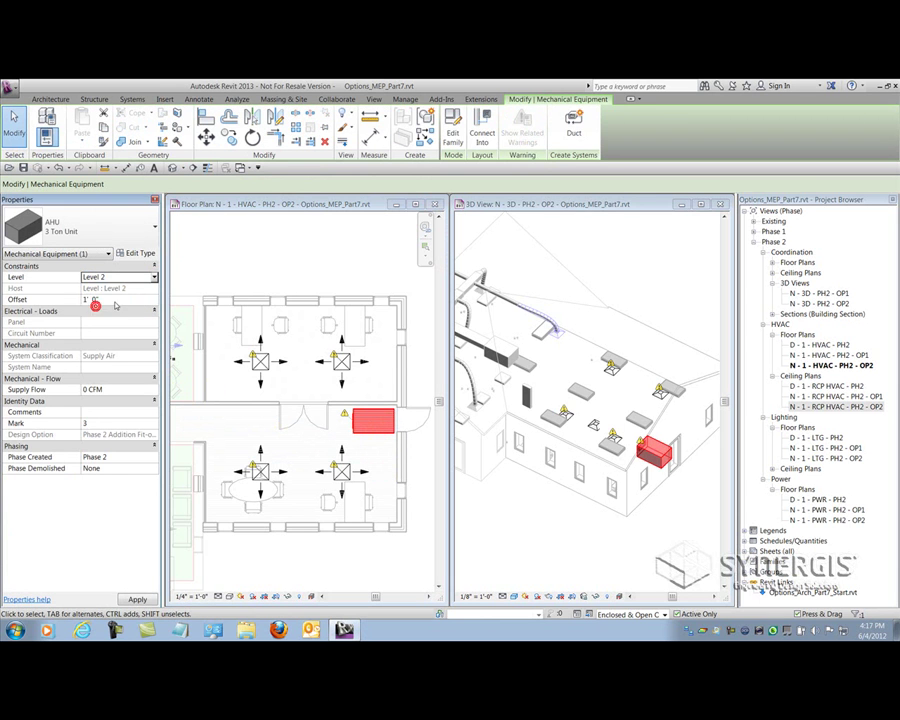
left_click(101, 423)
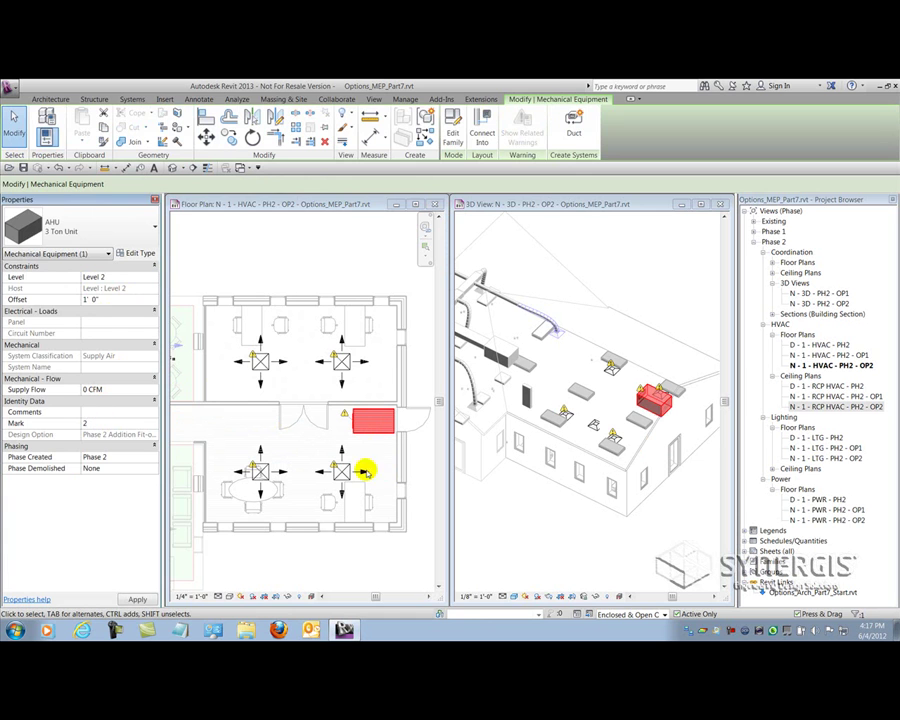
type("2")
left_click(322, 252)
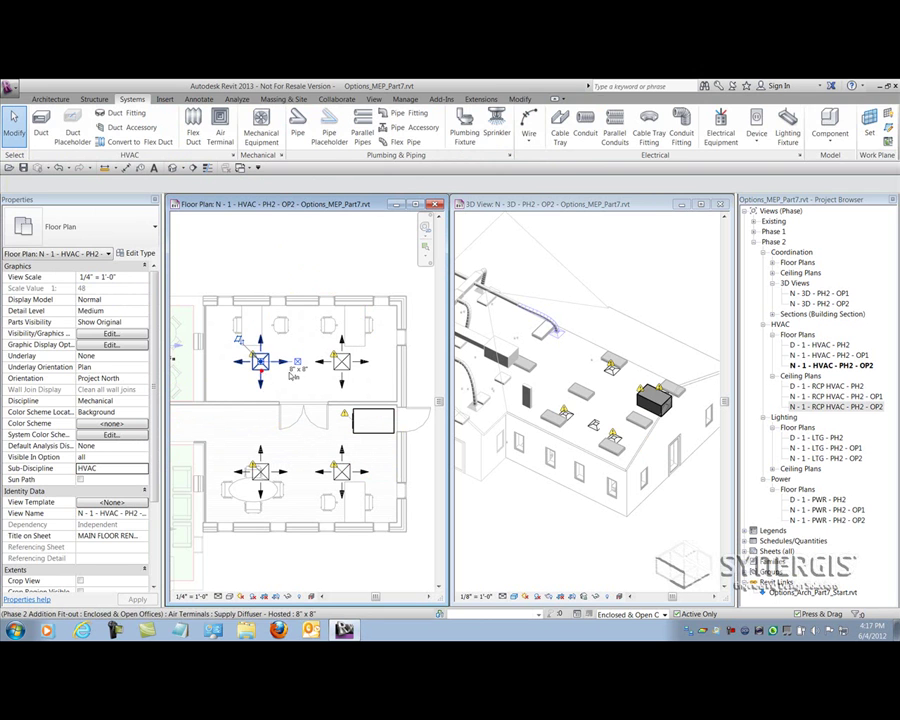
Group the four OP2 diffusers into duct system 'Supply Air 2 - OP2', served by the 3 Ton Unit AHU
left_click(304, 377)
left_click(282, 470)
left_click(328, 474, "ctrl")
left_click(330, 472, "ctrl")
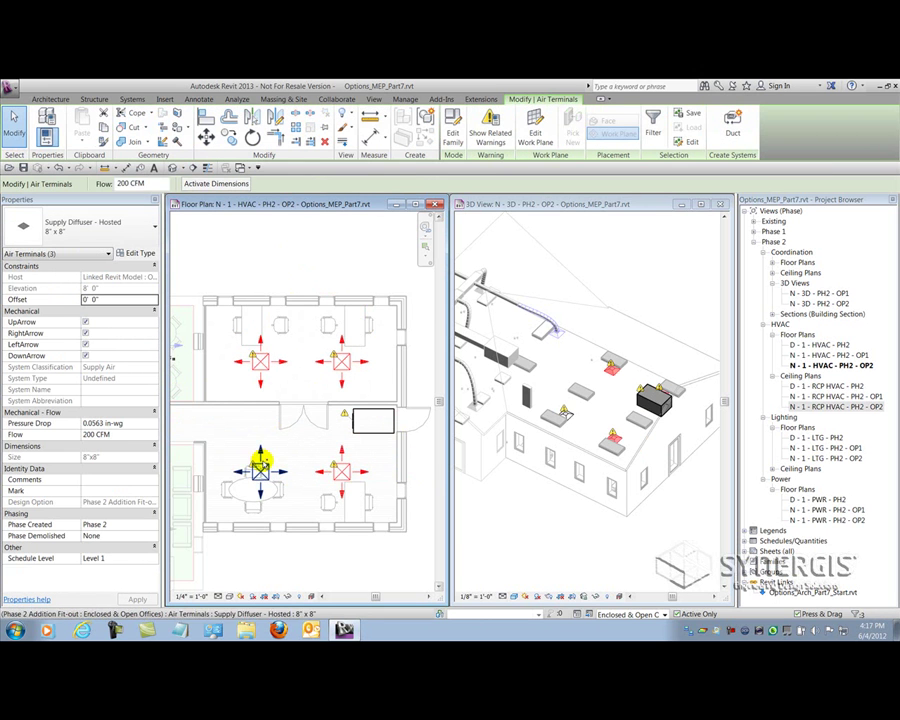
left_click(260, 470, "ctrl")
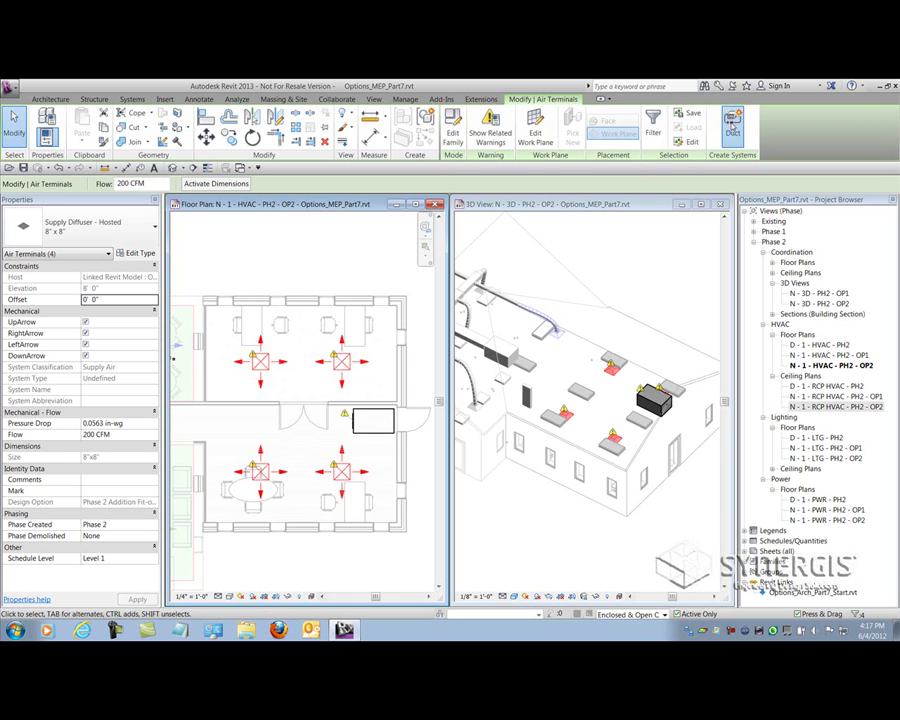
left_click(728, 130)
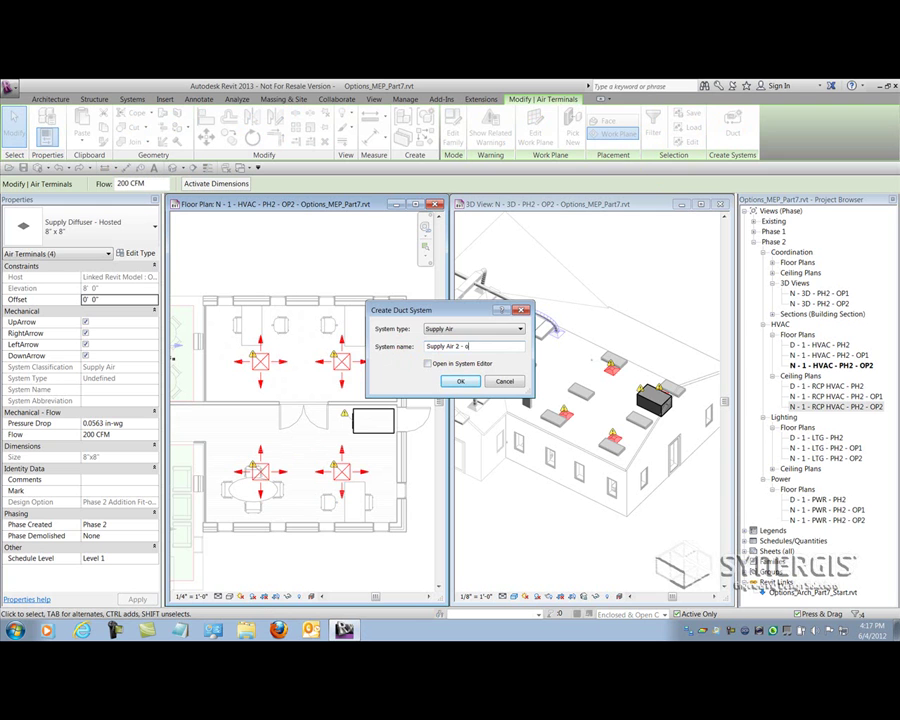
type("- OP2")
key("Return")
left_click(485, 138)
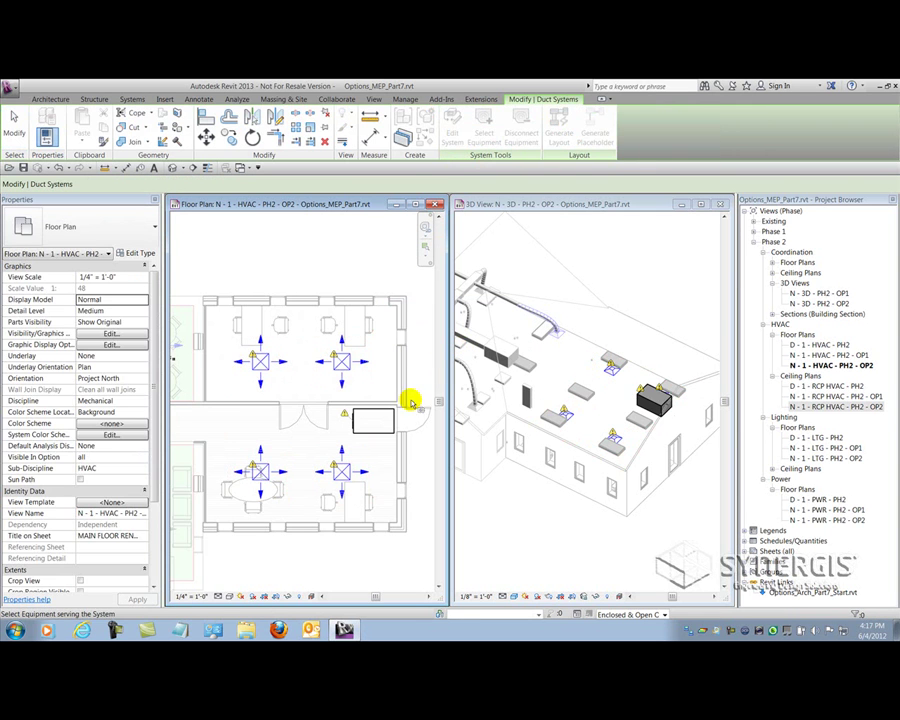
left_click(388, 420)
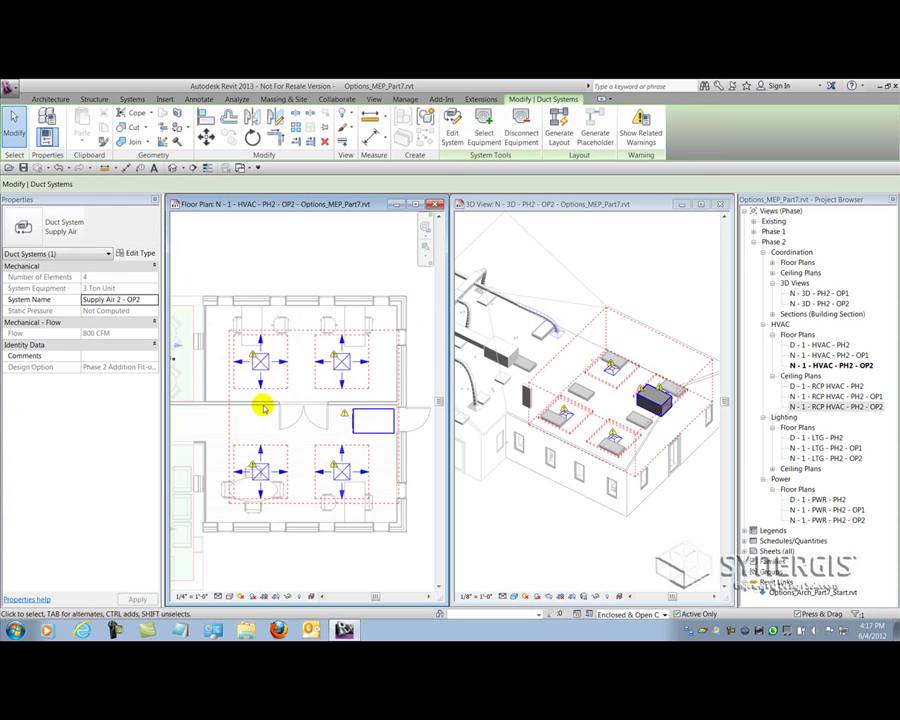
Start a rectangular mitered duct placeholder from the AHU for the corridor main run
left_click(12, 120)
scroll(253, 455, "up", 2)
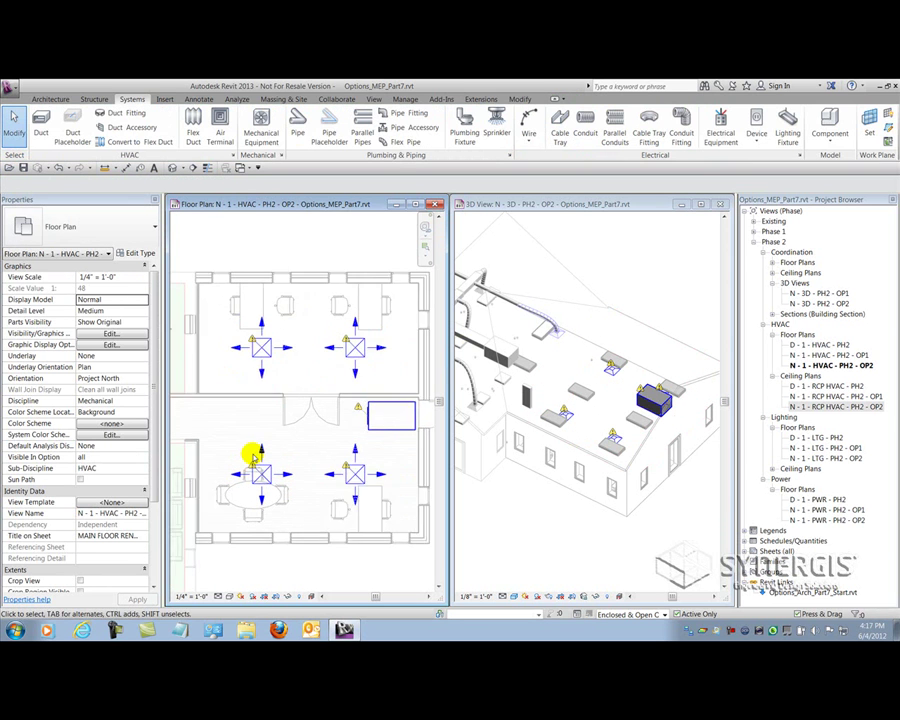
left_click(390, 412)
right_click(384, 410)
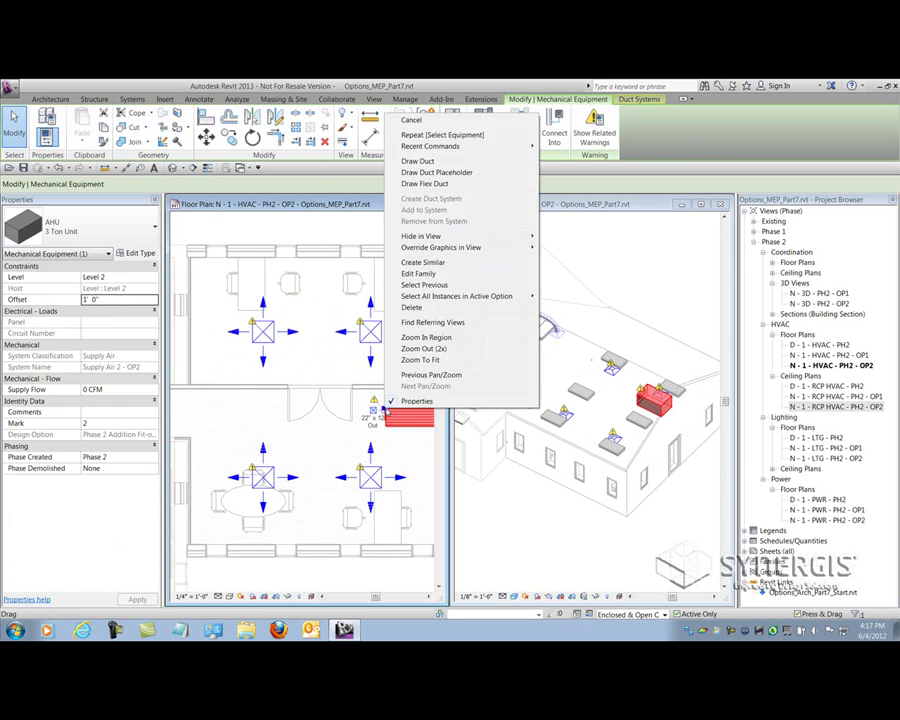
left_click(418, 172)
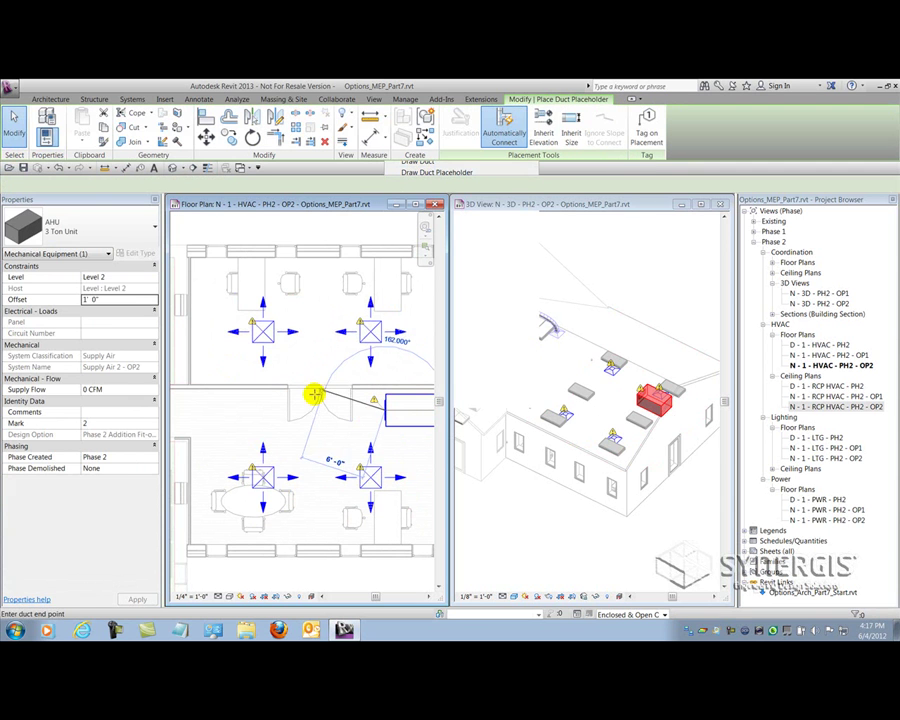
left_click(82, 233)
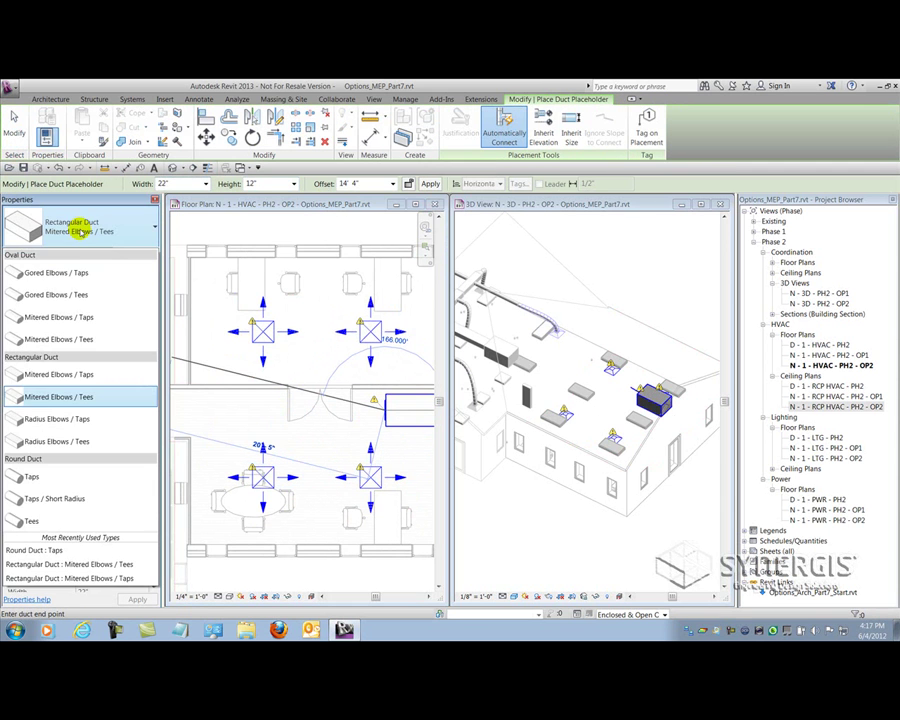
left_click(82, 233)
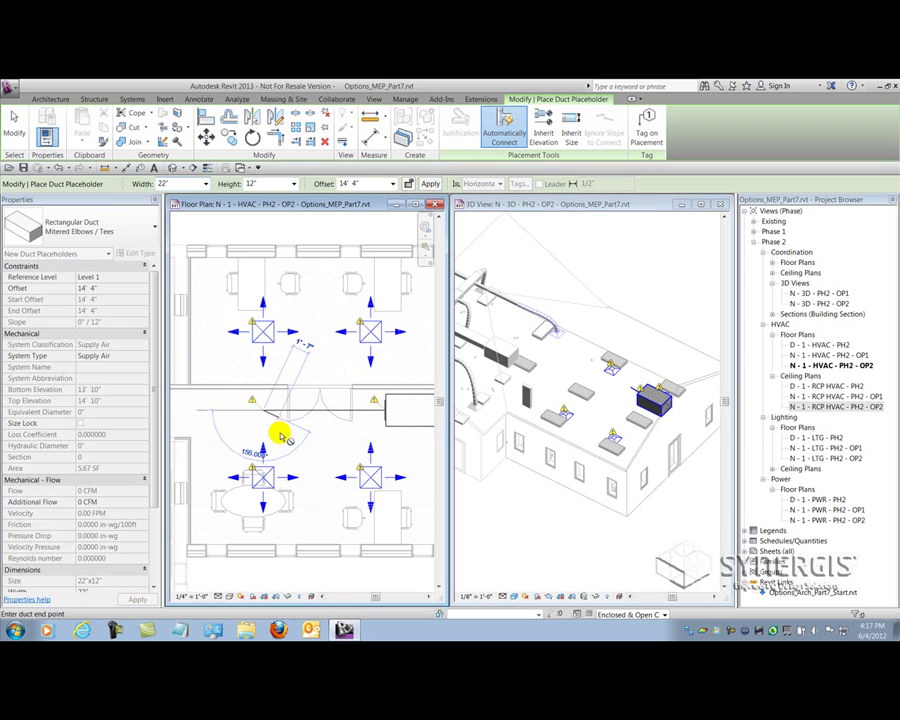
Switch to Round Duct Taps and draw branch placeholders from all four diffusers into the main
left_click(80, 228)
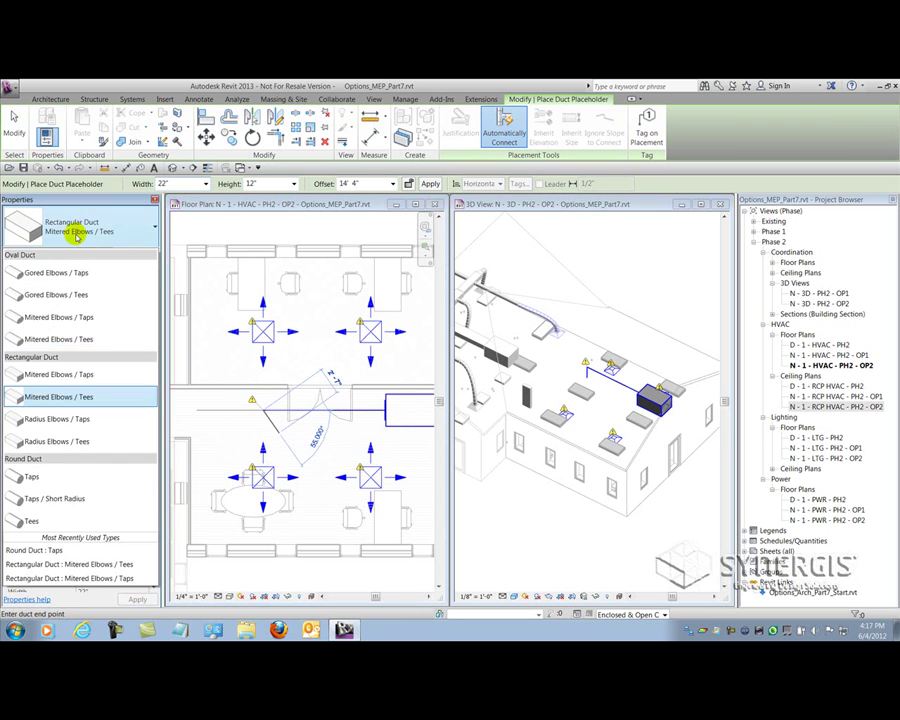
left_click(95, 481)
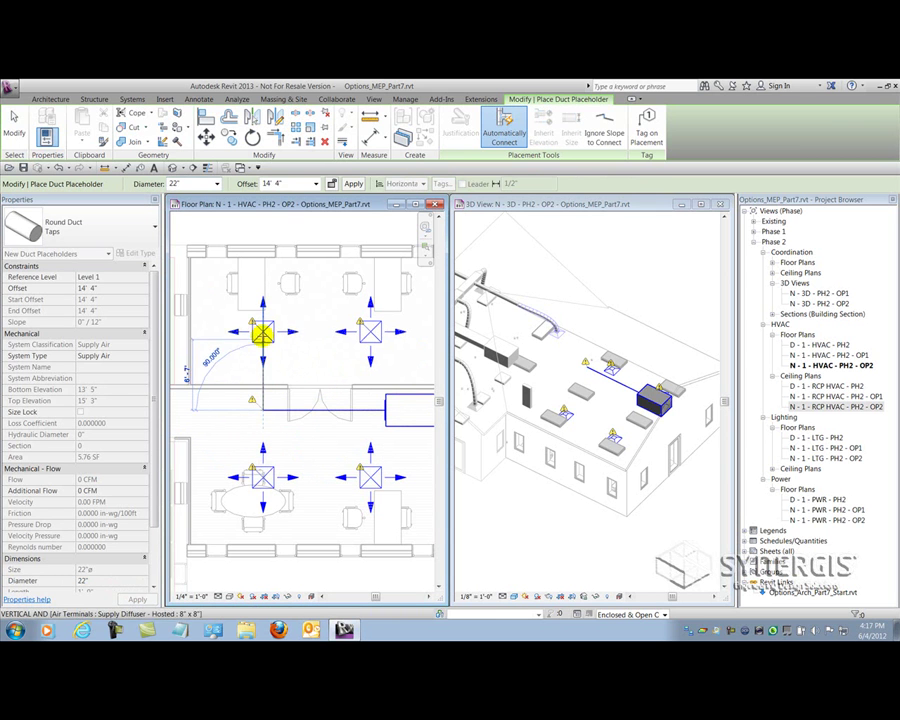
left_click(262, 333)
left_click(367, 410)
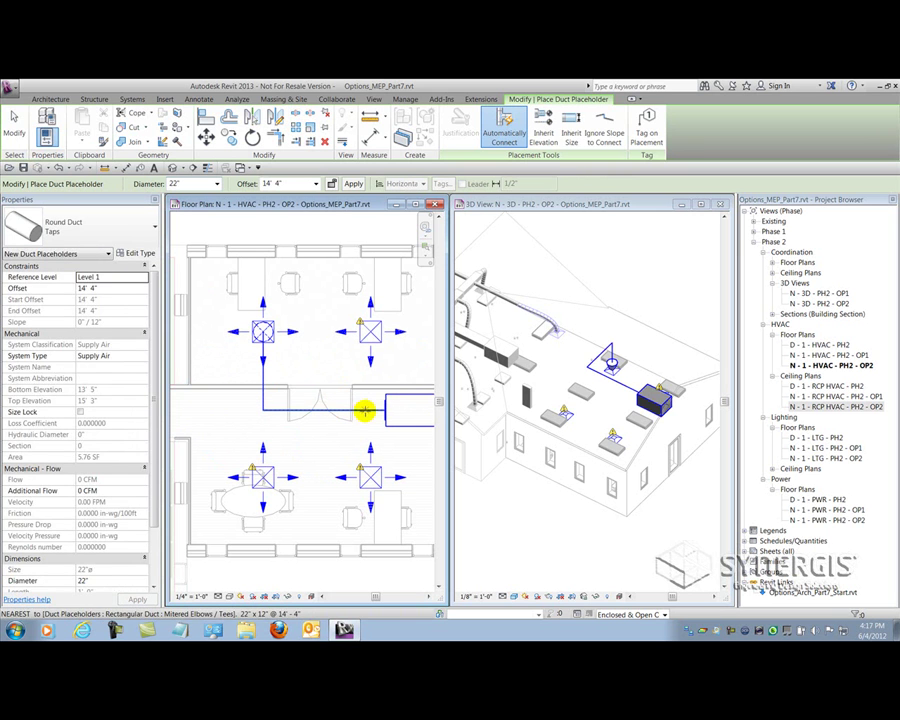
left_click(370, 331)
left_click(370, 410)
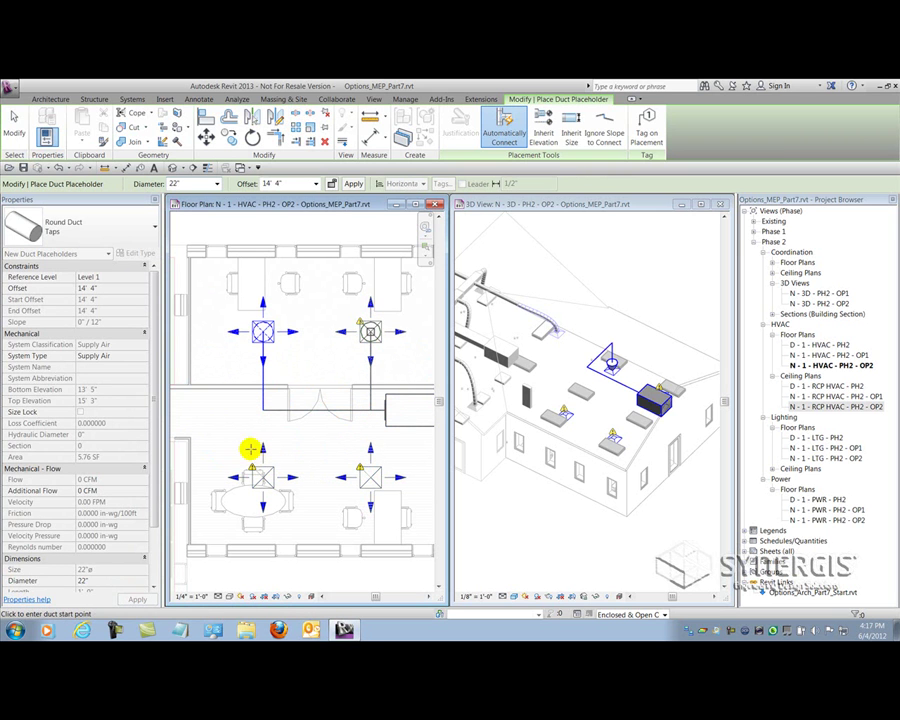
left_click(263, 476)
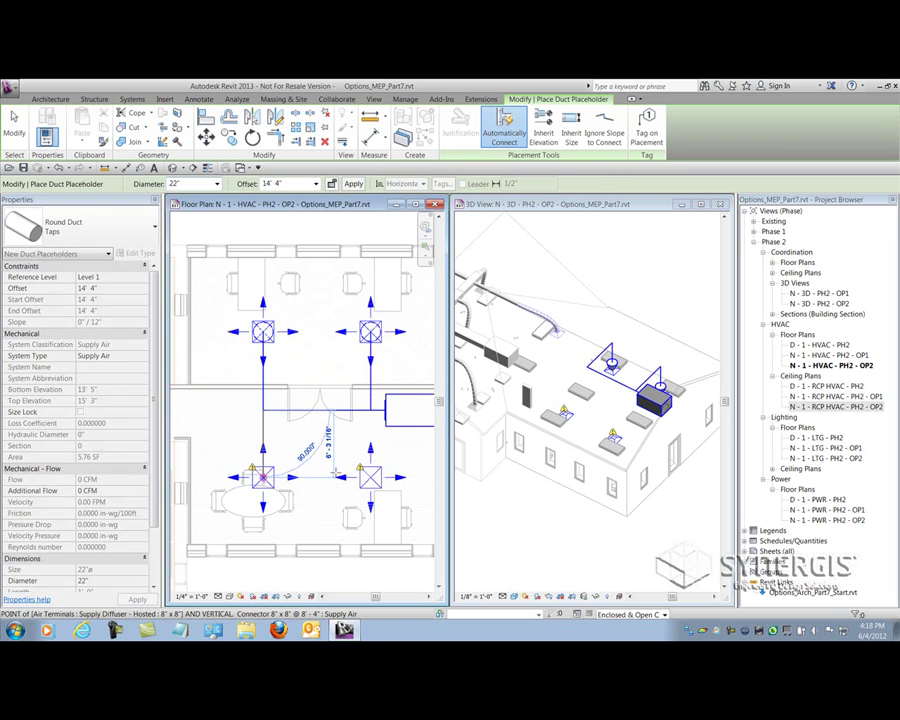
left_click(263, 410)
left_click(370, 476)
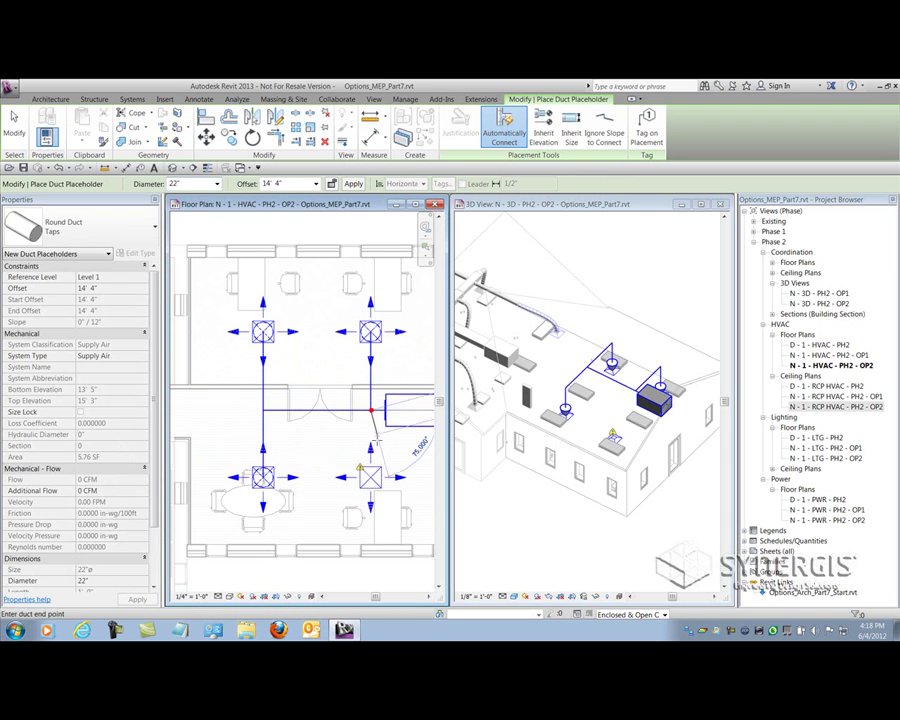
left_click(368, 474)
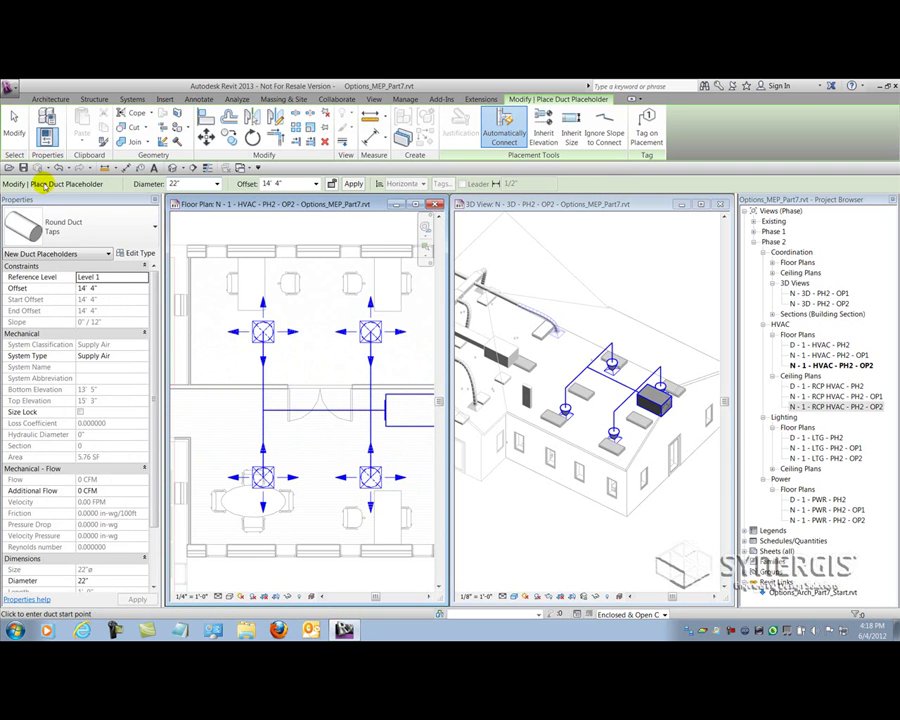
Exit duct placeholder placement and zoom around the floor plan to review the AHU-to-diffuser layout
left_click(14, 122)
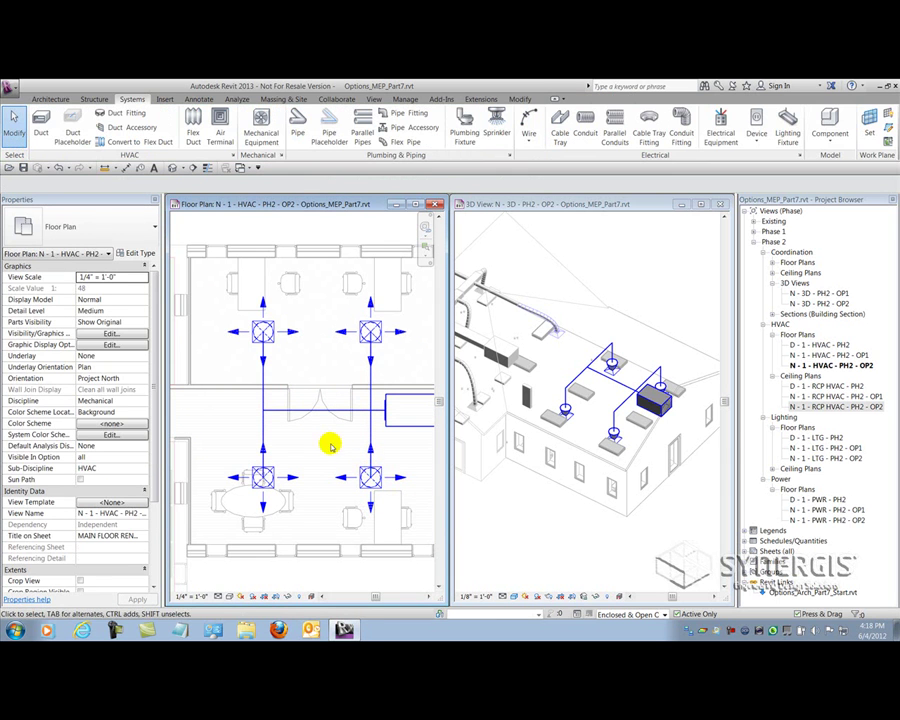
scroll(331, 440, "down", 3)
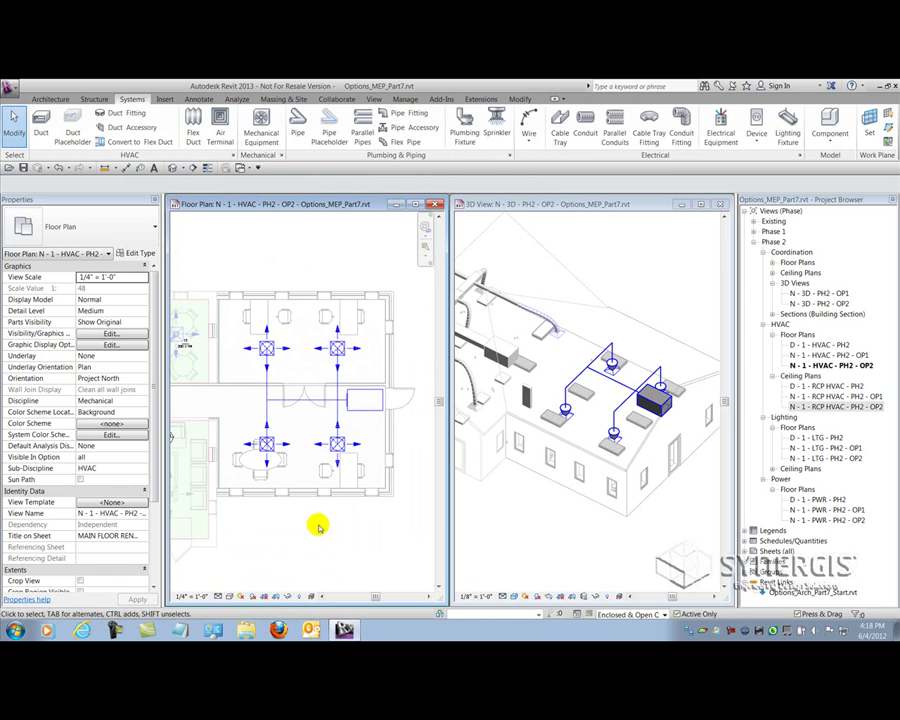
middle_click_drag(315, 526, 325, 533)
scroll(325, 530, "up", 1)
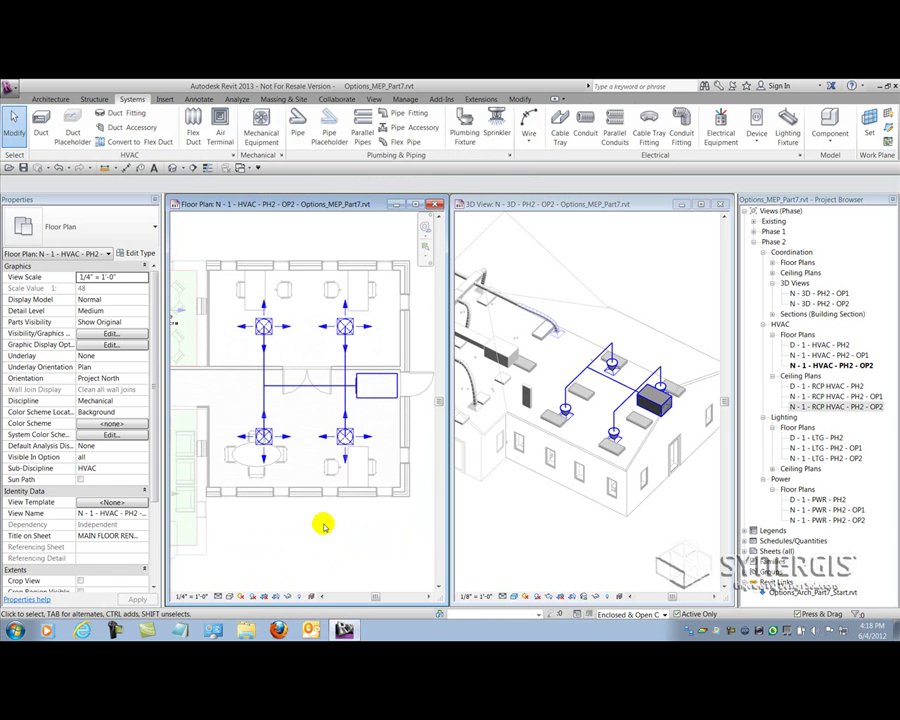